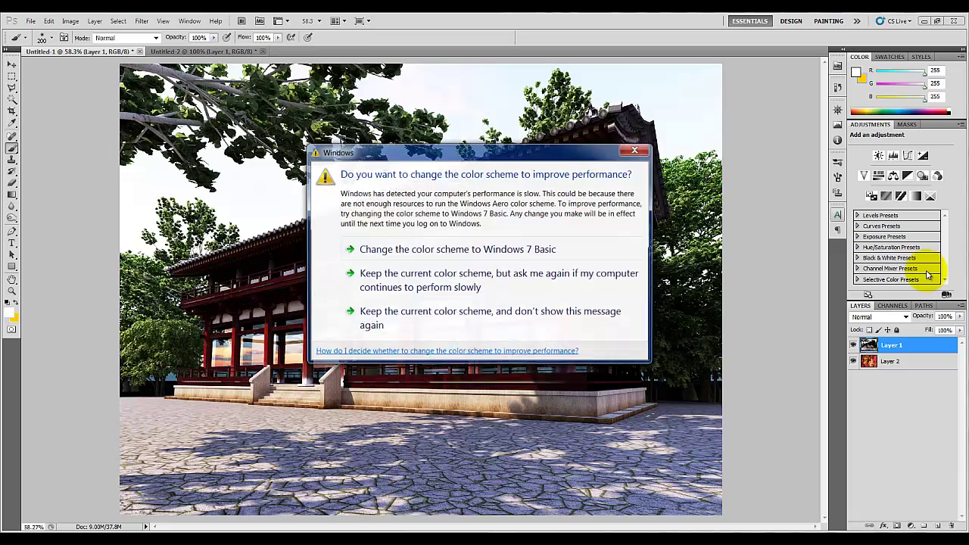
# Hide Layer 1 to view the autumn leaves beneath and show it again, dismissing the Windows colour-scheme prompts
pyautogui.click(637, 150)
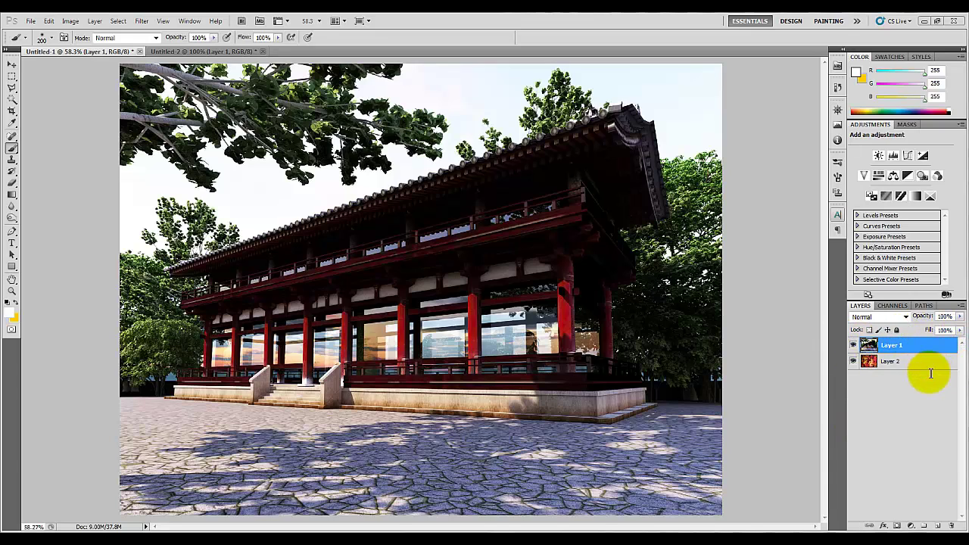
pyautogui.click(853, 347)
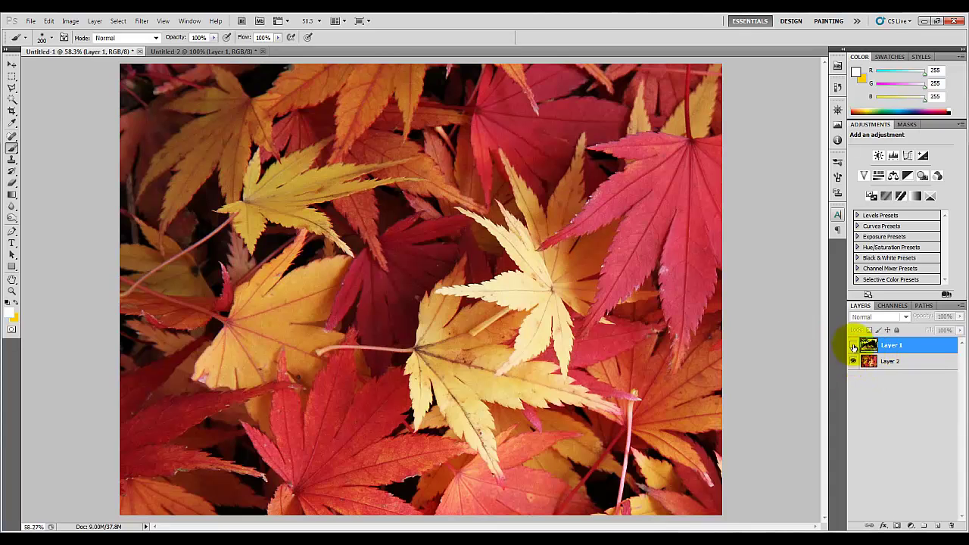
pyautogui.click(853, 346)
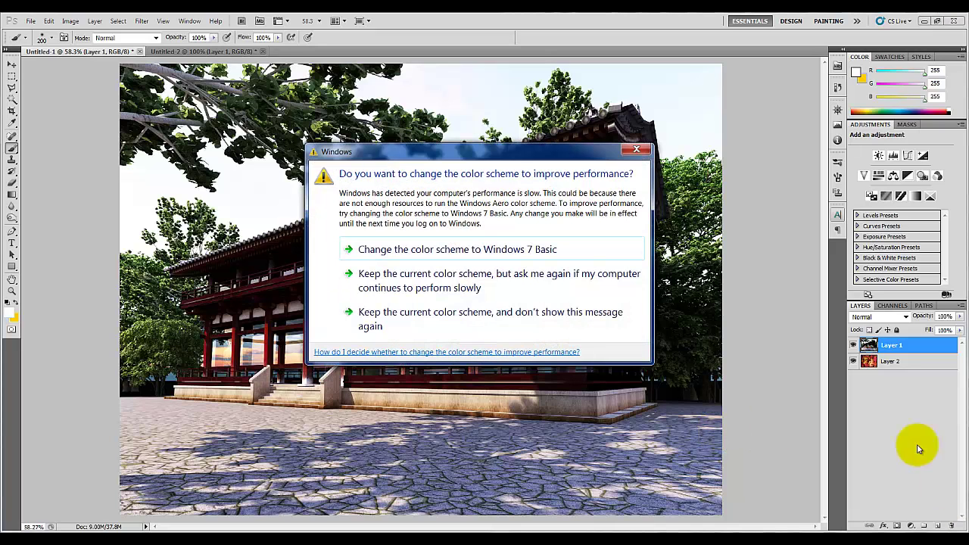
pyautogui.moveTo(443, 151); pyautogui.dragTo(431, 152)
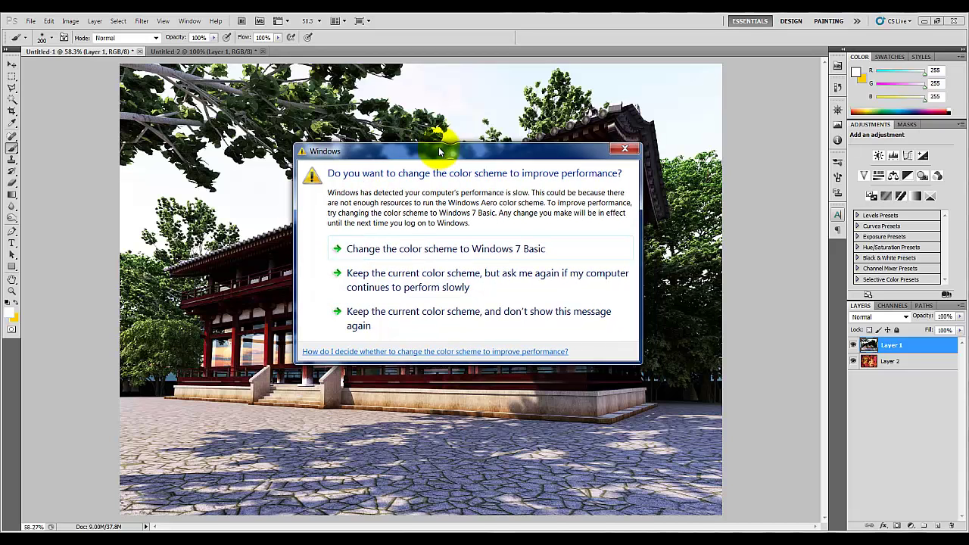
pyautogui.click(632, 151)
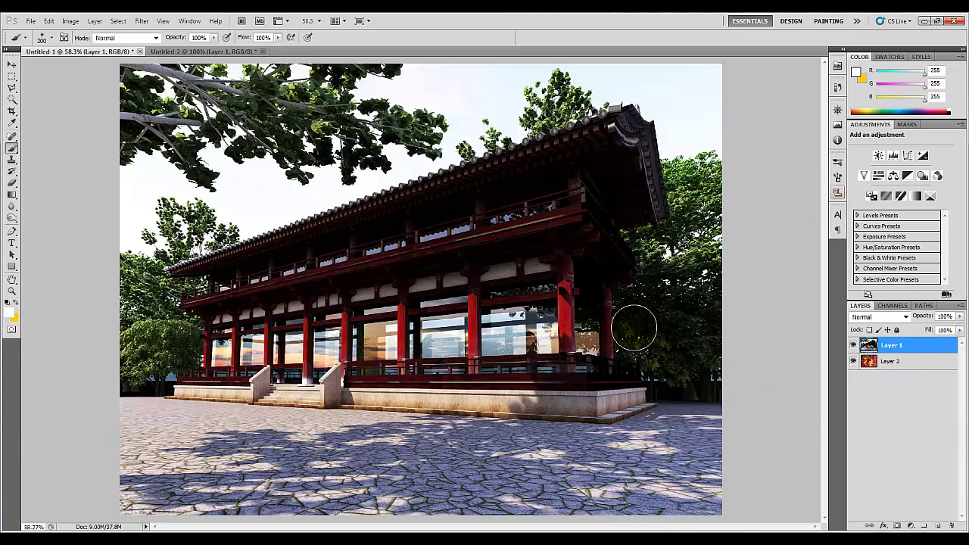
# Add a layer mask to Layer 1 and keep the current Windows colour scheme without being asked again
pyautogui.click(897, 525)
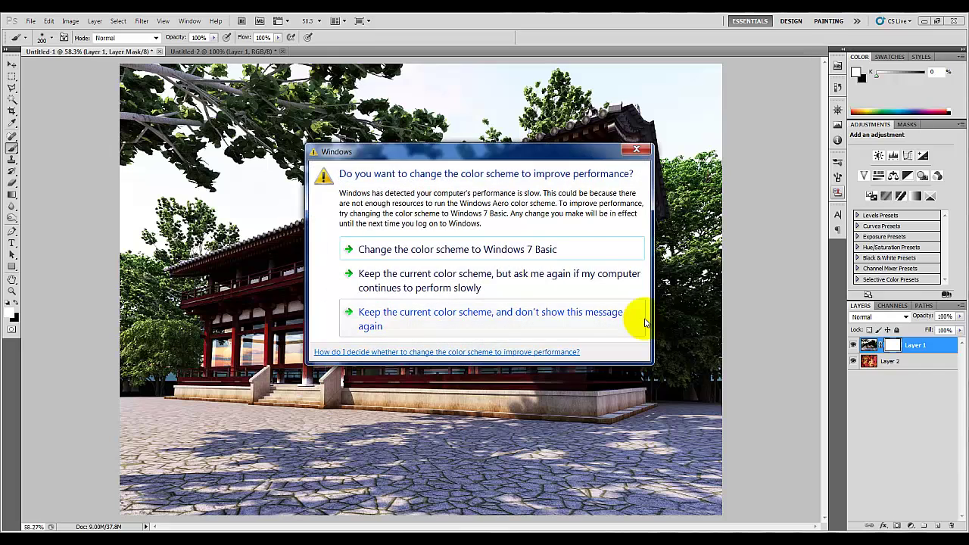
pyautogui.click(492, 317)
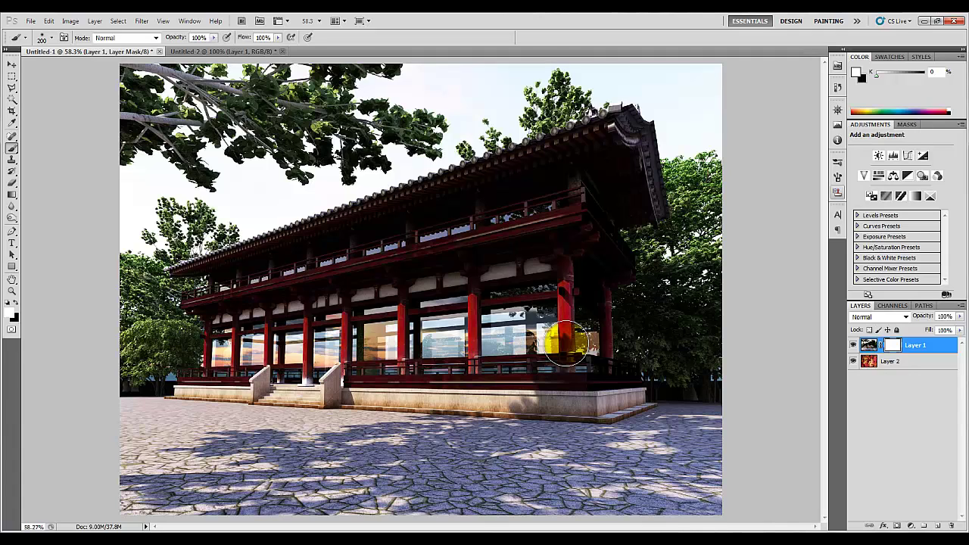
pyautogui.click(782, 313)
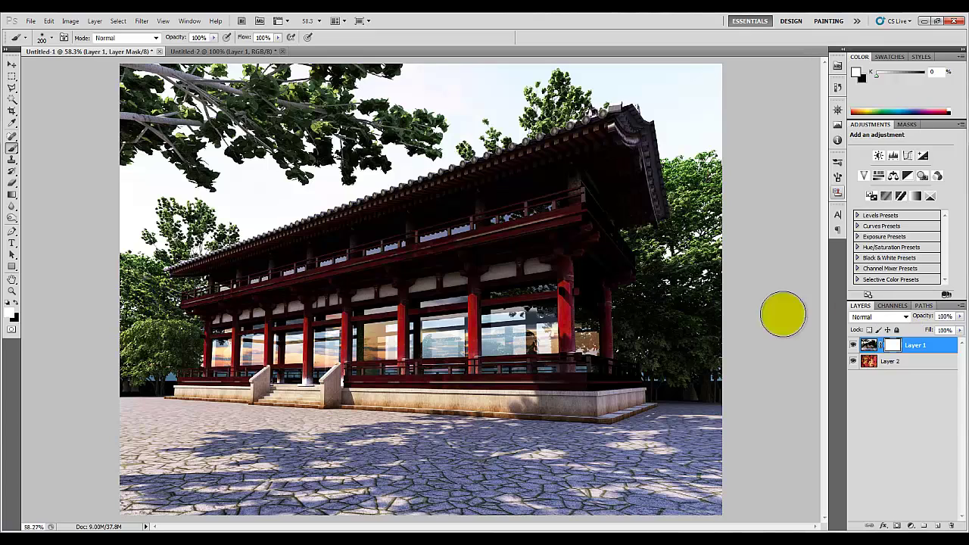
pyautogui.click(29, 212)
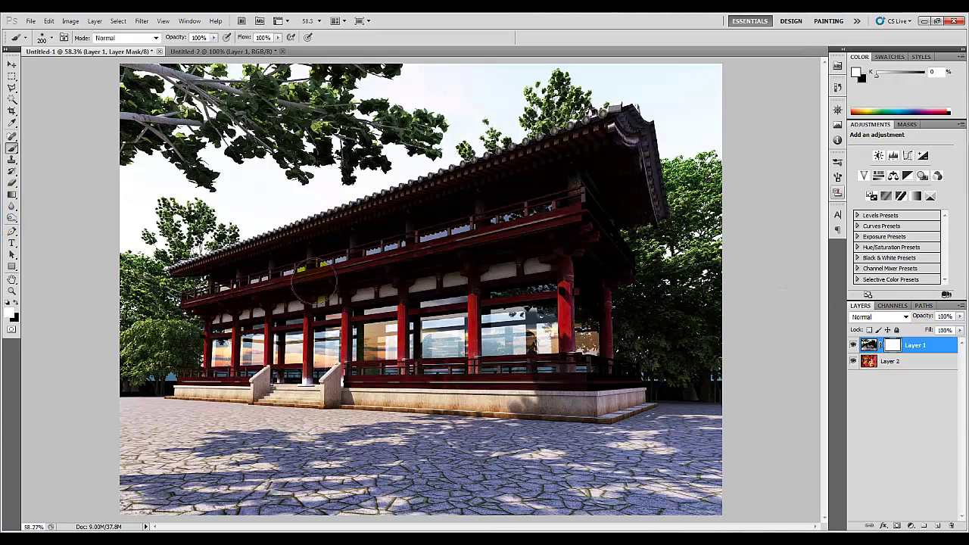
pyautogui.click(444, 310)
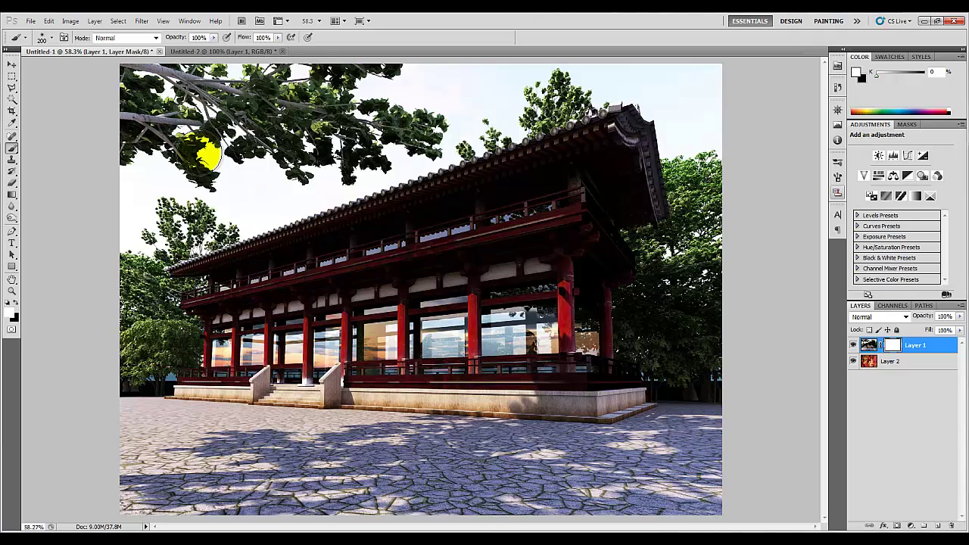
pyautogui.click(41, 37)
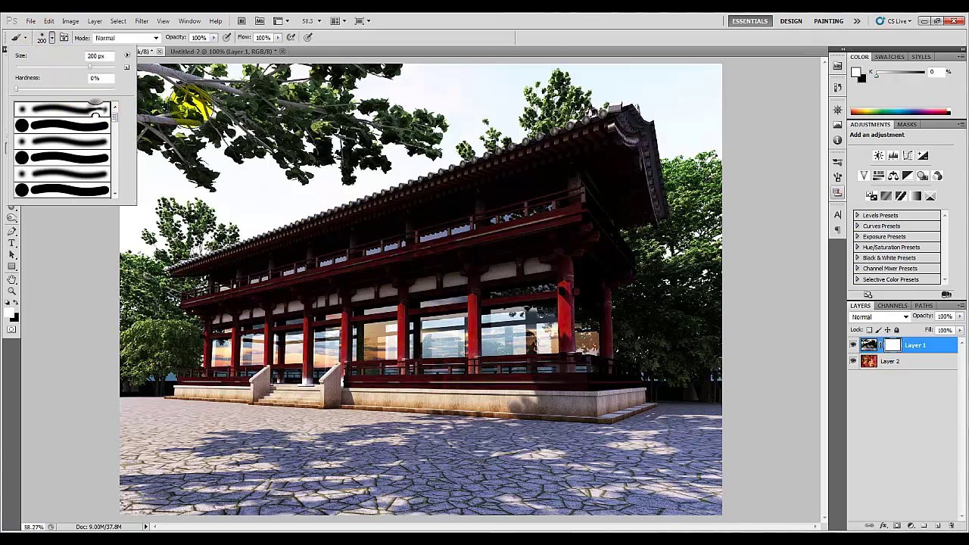
pyautogui.click(546, 18)
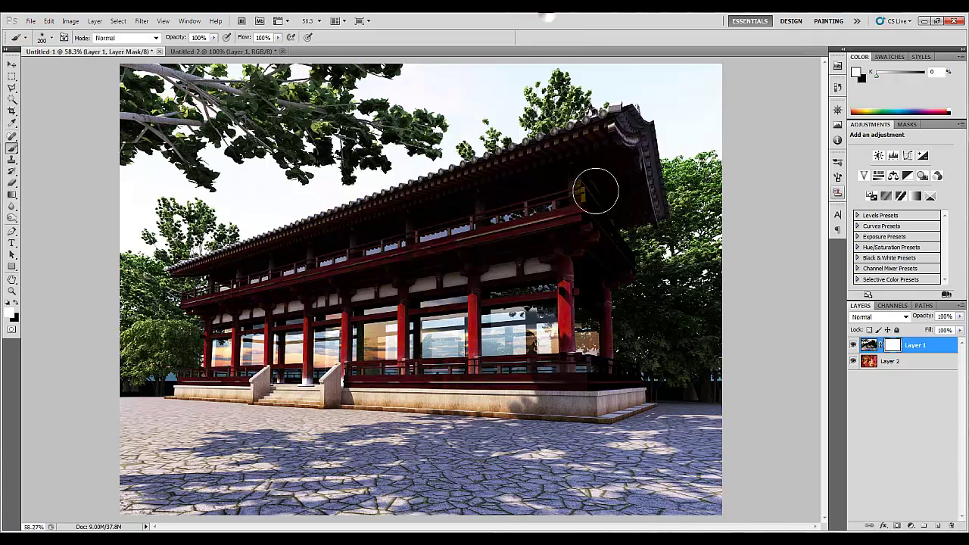
# Target Layer 1's image instead of its mask and paint a straight white brush stroke diagonally across the pavilion
pyautogui.click(869, 346)
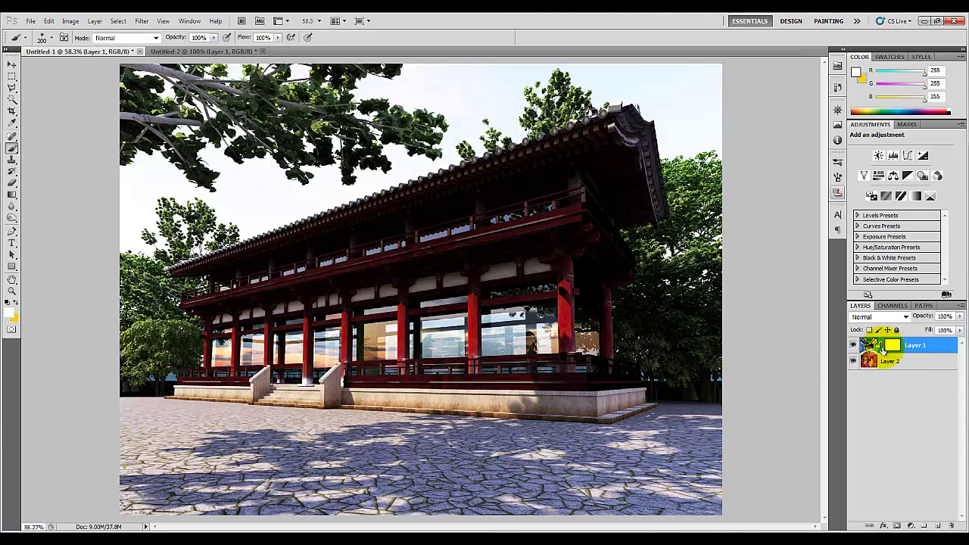
pyautogui.click(888, 349)
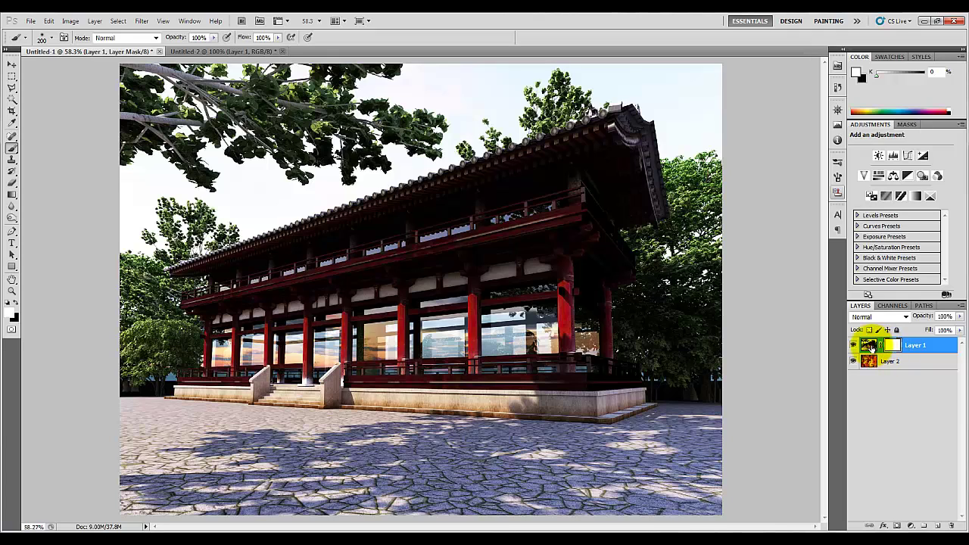
pyautogui.click(868, 346)
pyautogui.click(545, 280)
pyautogui.keyDown('shift'); pyautogui.click(295, 371); pyautogui.keyUp('shift')
pyautogui.keyDown('shift'); pyautogui.click(168, 412); pyautogui.keyUp('shift')
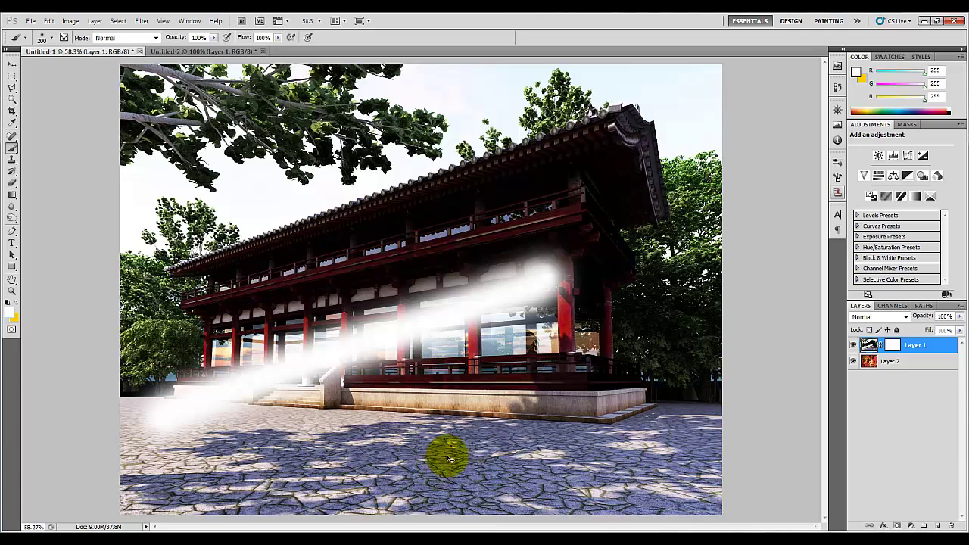
# Undo the white brush strokes painted on Layer 1's image
pyautogui.hotkey('ctrl', 'alt', 'z')
pyautogui.hotkey('ctrl', 'alt', 'z')
pyautogui.hotkey('ctrl', 'alt', 'z')
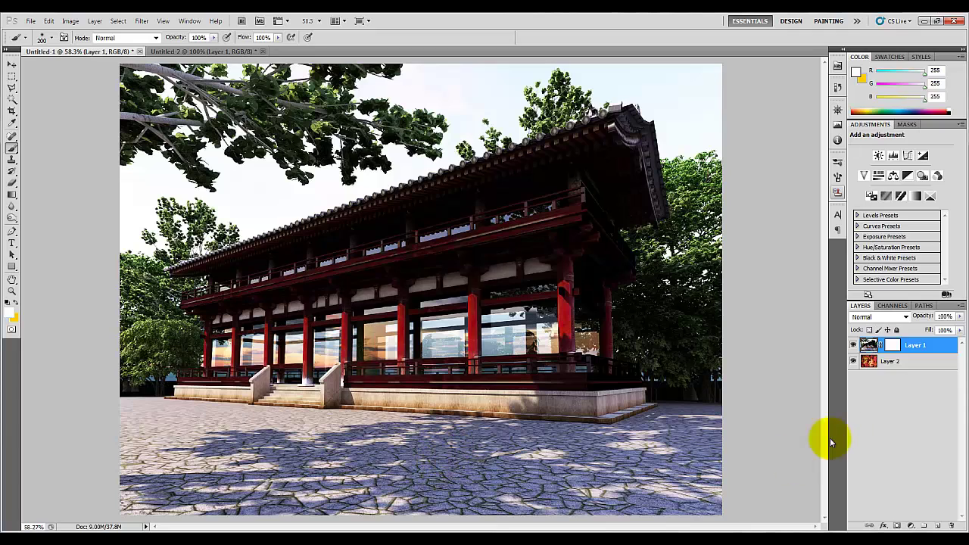
# Paint black on Layer 1's mask over the pavilion to reveal the autumn leaves of Layer 2
pyautogui.click(892, 347)
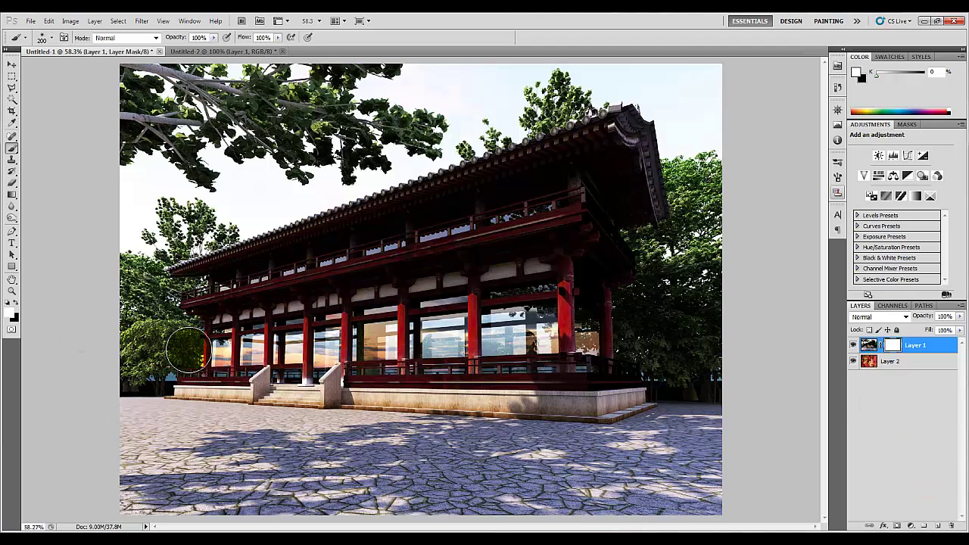
pyautogui.press('x')
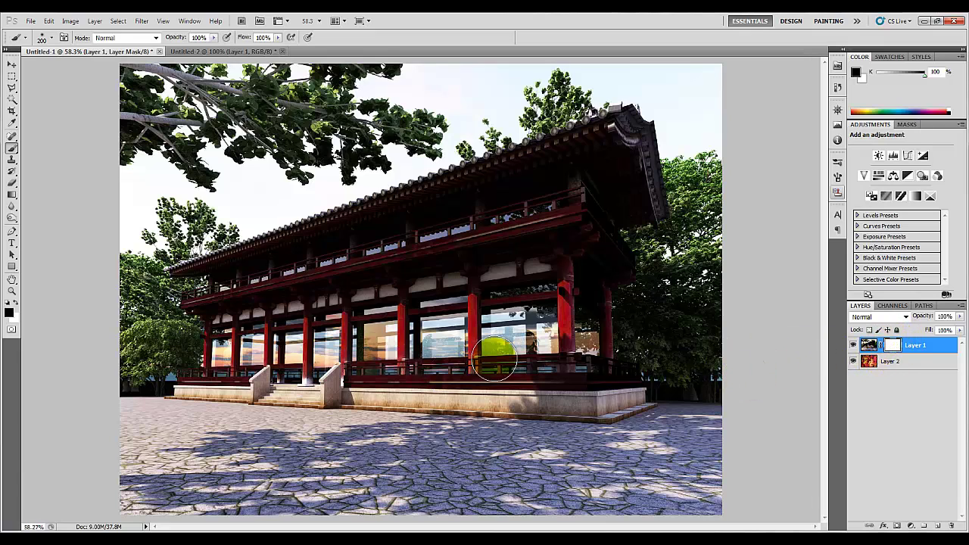
pyautogui.moveTo(553, 341); pyautogui.dragTo(566, 327)
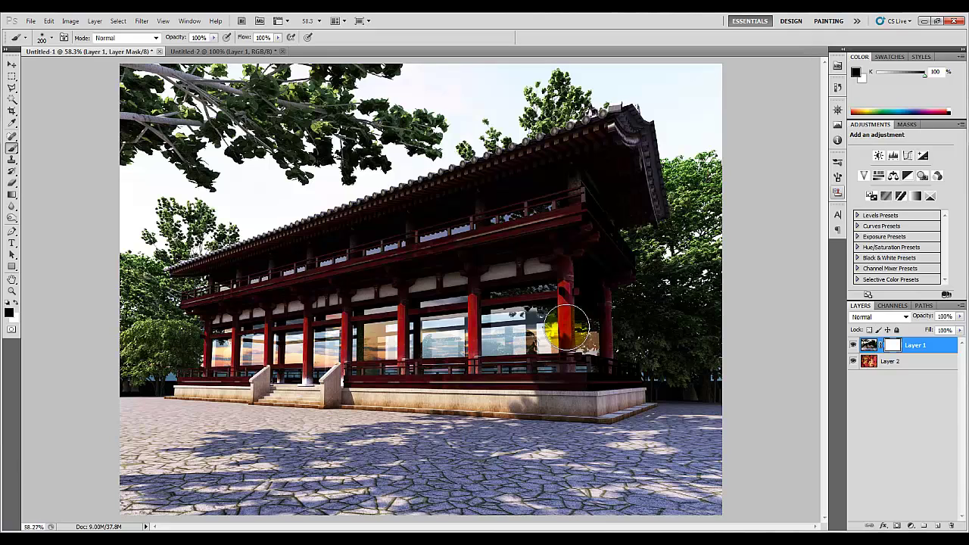
pyautogui.moveTo(566, 327)
pyautogui.mouseDown()
pyautogui.moveTo(219, 356)
pyautogui.moveTo(212, 369)
pyautogui.moveTo(370, 354)
pyautogui.moveTo(526, 367)
pyautogui.moveTo(276, 365)
pyautogui.moveTo(265, 389)
pyautogui.moveTo(605, 363)
pyautogui.moveTo(341, 390)
pyautogui.moveTo(394, 404)
pyautogui.moveTo(345, 362)
pyautogui.moveTo(608, 255)
pyautogui.moveTo(594, 214)
pyautogui.moveTo(333, 185)
pyautogui.mouseUp()
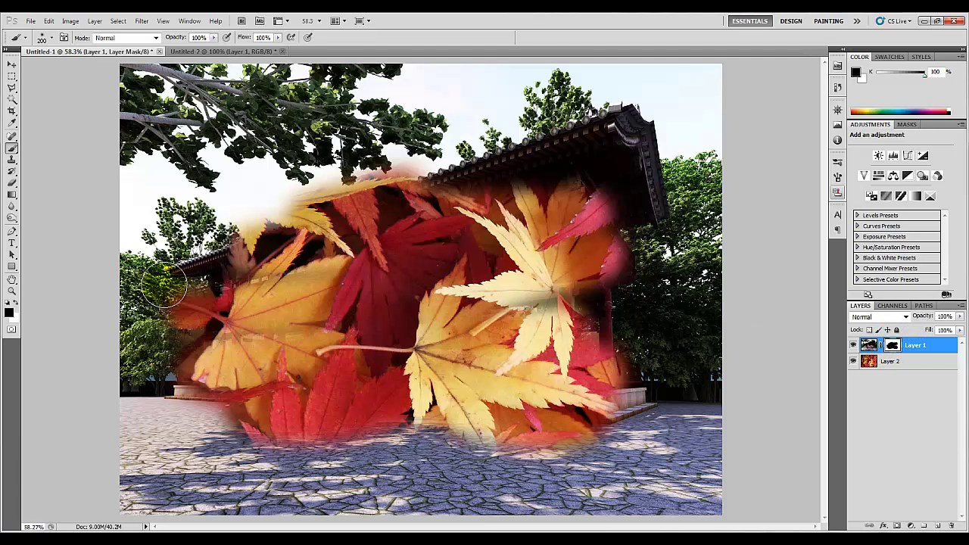
# Paint white on Layer 1's mask to restore the whole pavilion, and delete the mask without applying it
pyautogui.press('x')
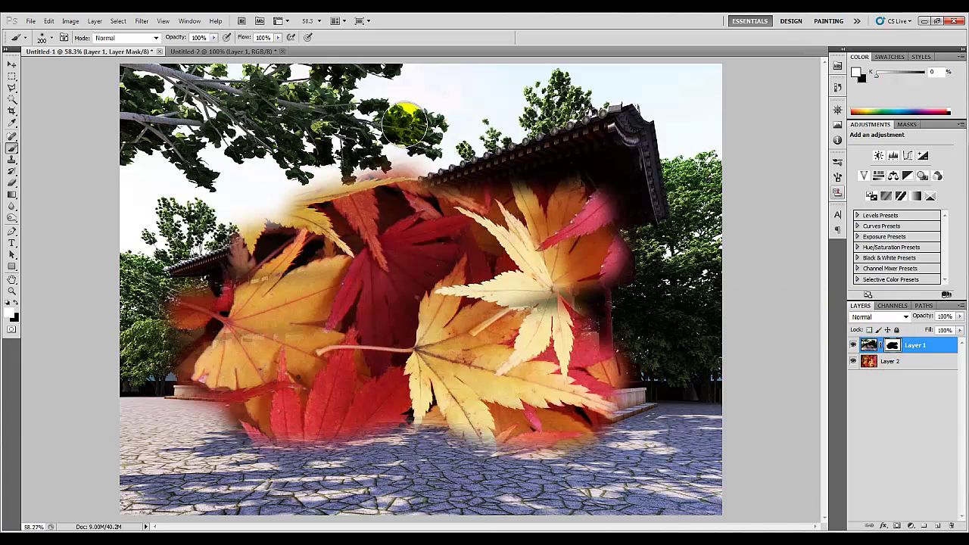
pyautogui.moveTo(396, 86); pyautogui.dragTo(405, 446)
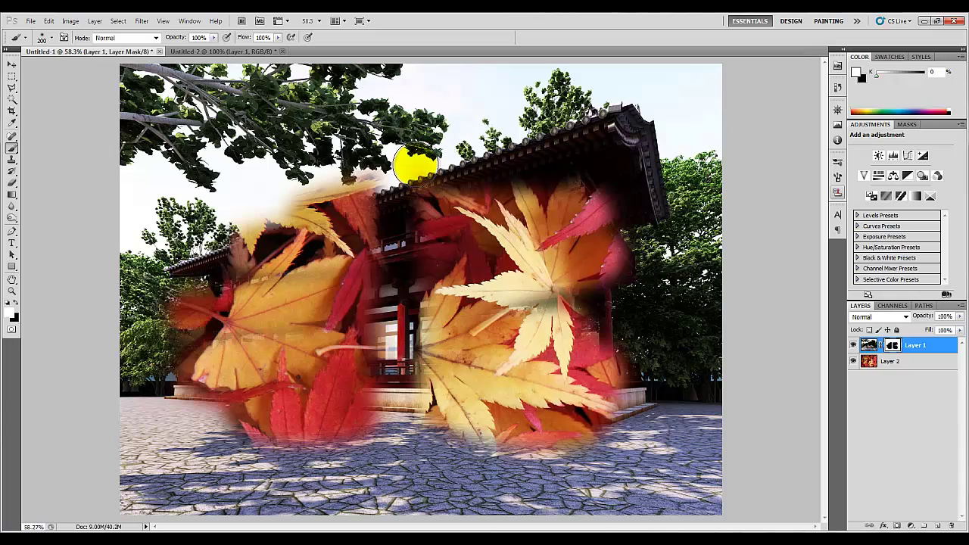
pyautogui.moveTo(443, 159)
pyautogui.mouseDown()
pyautogui.moveTo(396, 222)
pyautogui.moveTo(544, 233)
pyautogui.moveTo(513, 285)
pyautogui.moveTo(540, 233)
pyautogui.moveTo(624, 207)
pyautogui.moveTo(532, 385)
pyautogui.moveTo(643, 393)
pyautogui.moveTo(713, 338)
pyautogui.moveTo(413, 450)
pyautogui.moveTo(496, 353)
pyautogui.moveTo(521, 339)
pyautogui.moveTo(379, 344)
pyautogui.moveTo(352, 418)
pyautogui.moveTo(243, 445)
pyautogui.moveTo(276, 461)
pyautogui.moveTo(371, 426)
pyautogui.moveTo(223, 368)
pyautogui.moveTo(293, 380)
pyautogui.moveTo(276, 404)
pyautogui.moveTo(196, 385)
pyautogui.moveTo(220, 351)
pyautogui.moveTo(204, 230)
pyautogui.moveTo(378, 149)
pyautogui.moveTo(299, 116)
pyautogui.moveTo(309, 111)
pyautogui.moveTo(289, 130)
pyautogui.mouseUp()
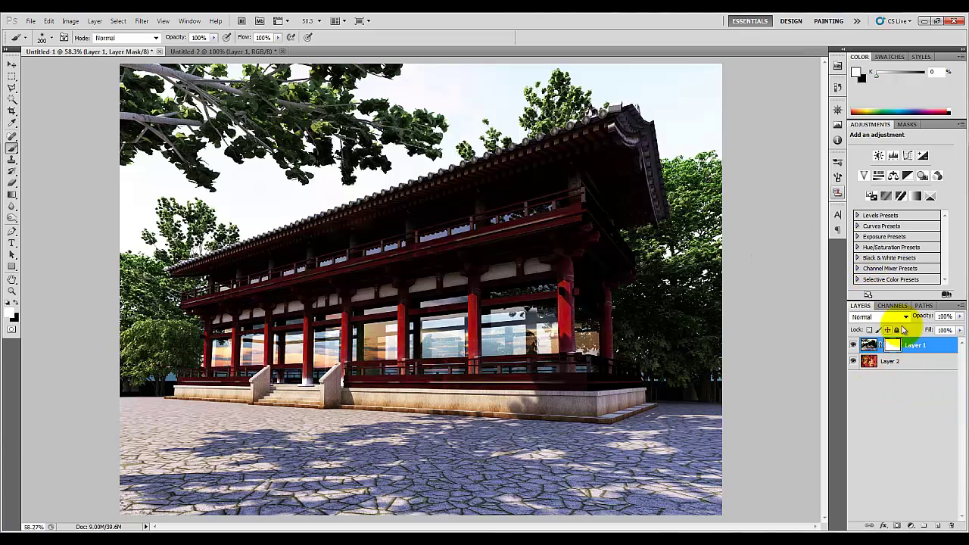
pyautogui.click(951, 526)
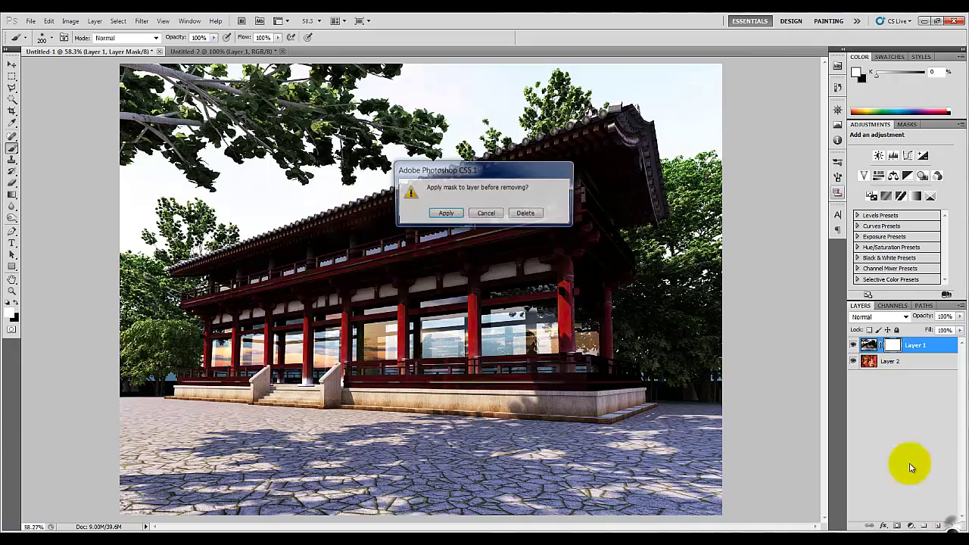
pyautogui.click(527, 214)
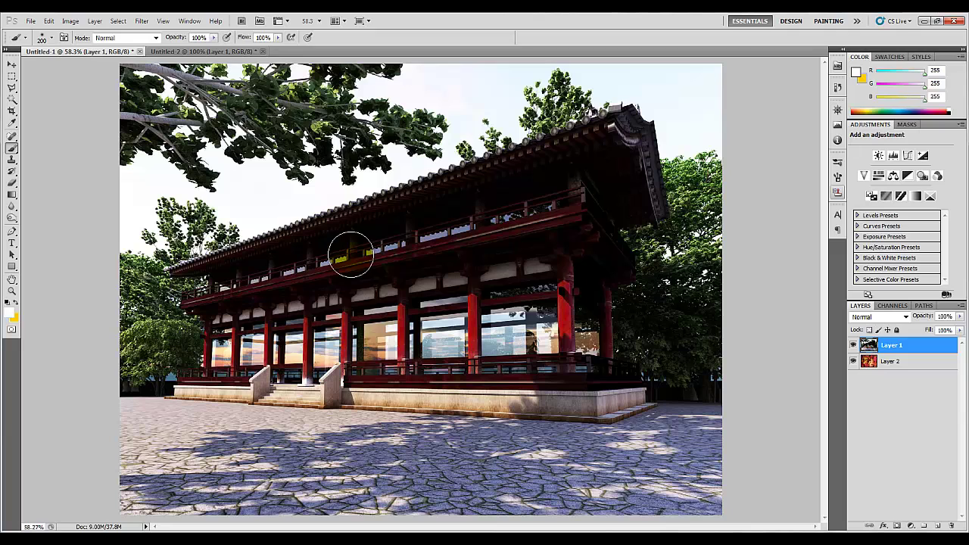
# Switch to the Untitled-2 document and select the darkest of the three figurine photos with a rectangular marquee
pyautogui.click(201, 51)
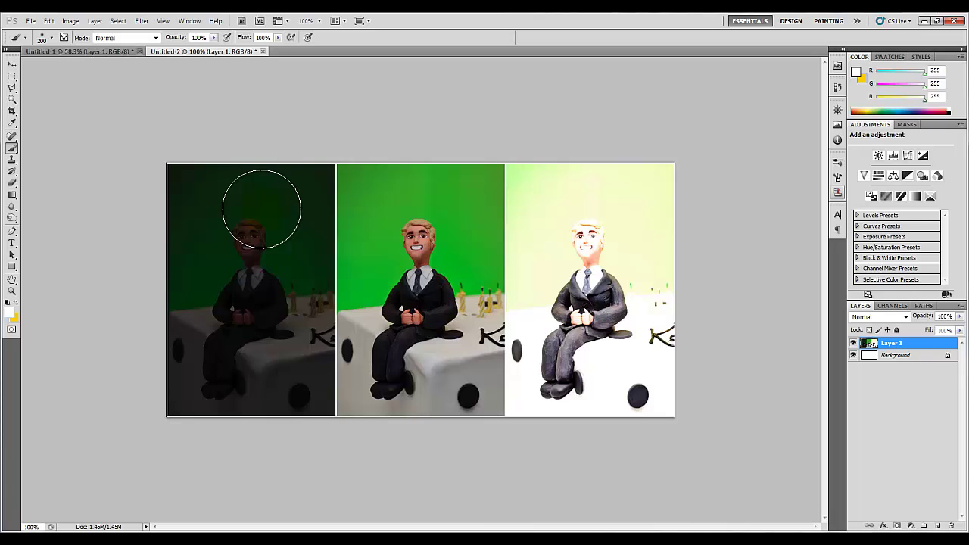
pyautogui.click(11, 77)
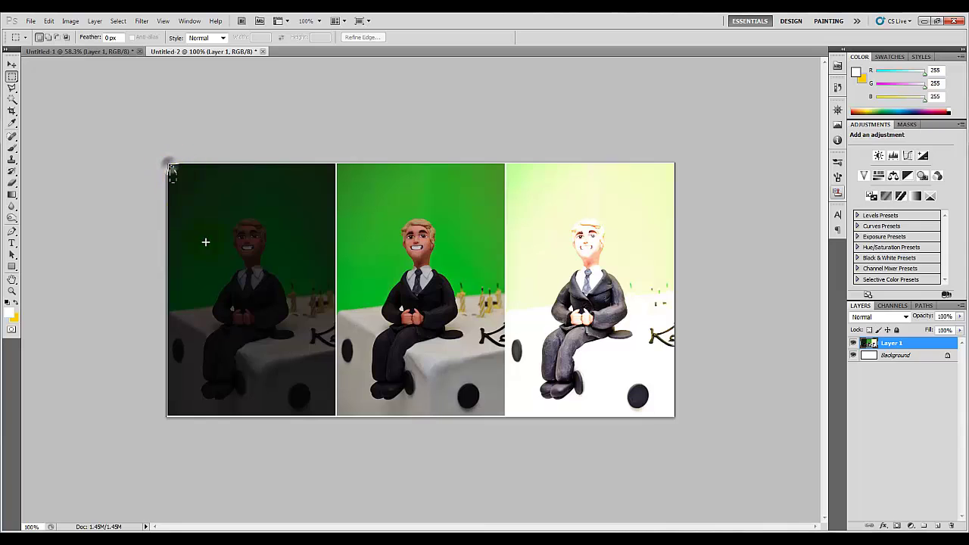
pyautogui.moveTo(171, 165); pyautogui.dragTo(334, 414)
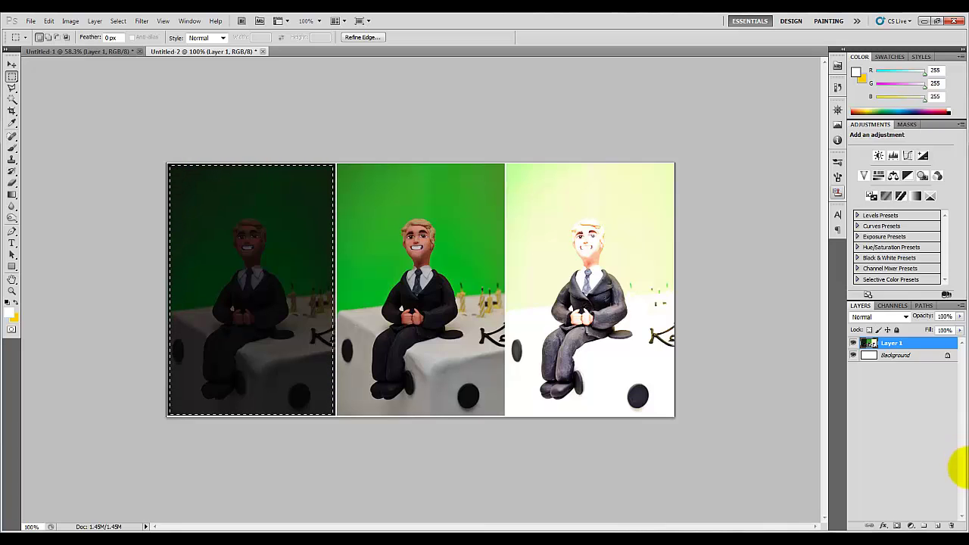
# Apply a Brightness/Contrast adjustment to the selected dark figurine photo with brightness 150 and contrast -45
pyautogui.click(70, 21)
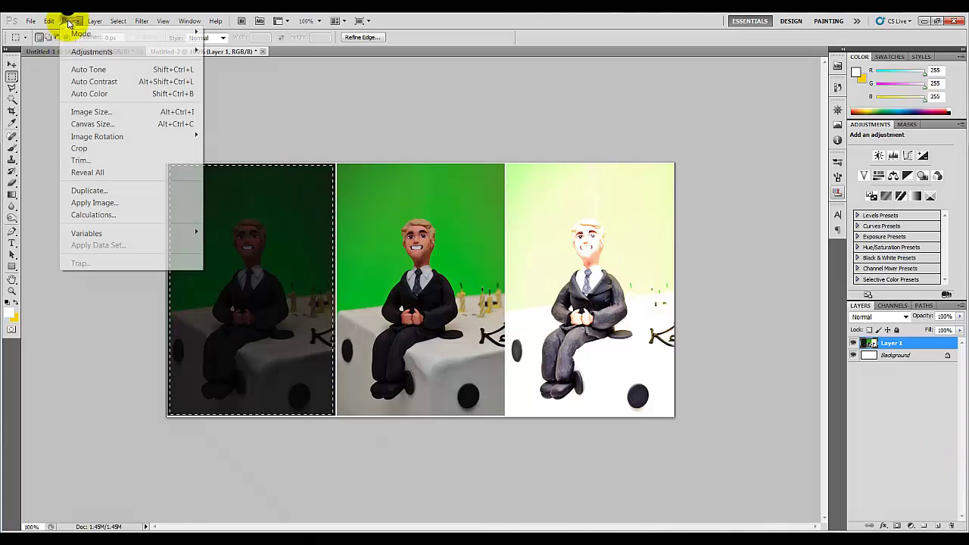
pyautogui.moveTo(96, 19)
pyautogui.click(70, 21)
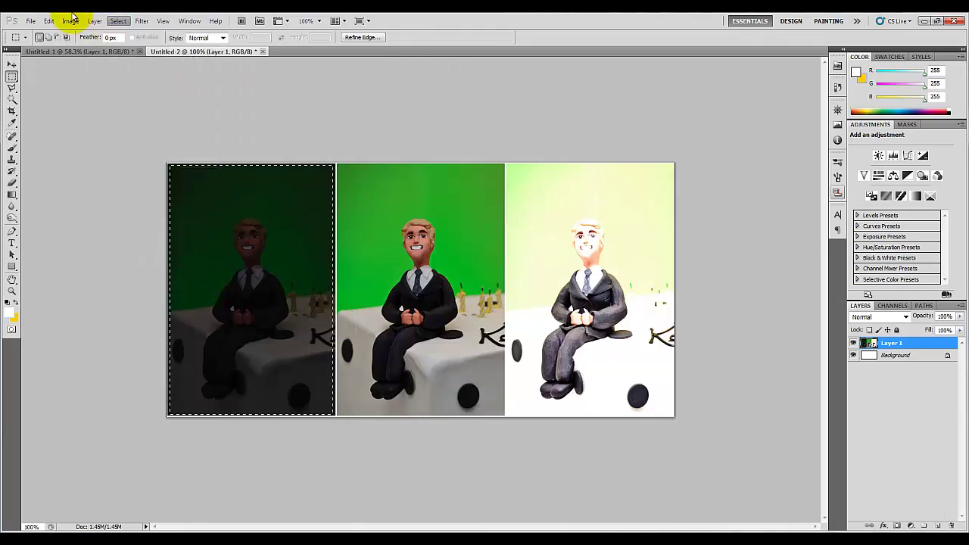
pyautogui.click(70, 20)
pyautogui.moveTo(91, 51)
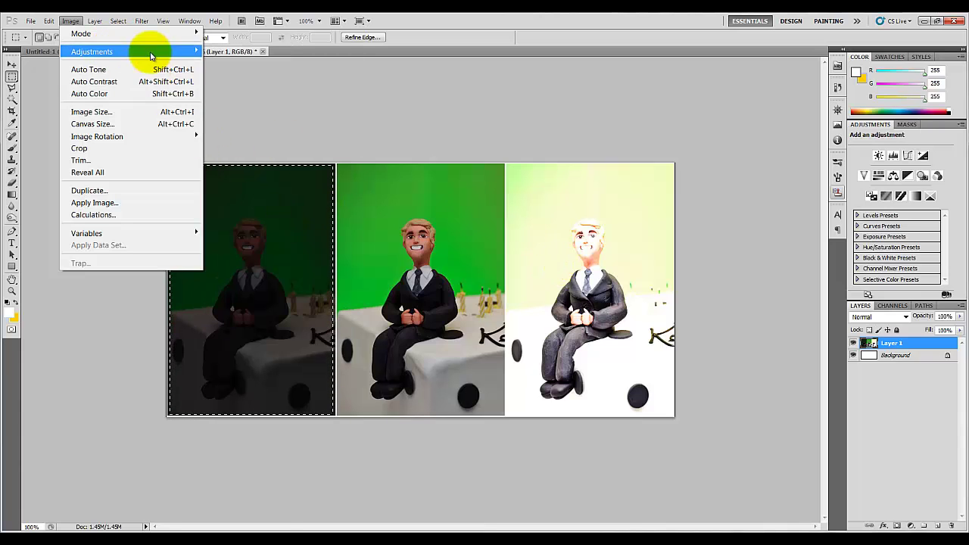
pyautogui.moveTo(147, 51)
pyautogui.click(227, 52)
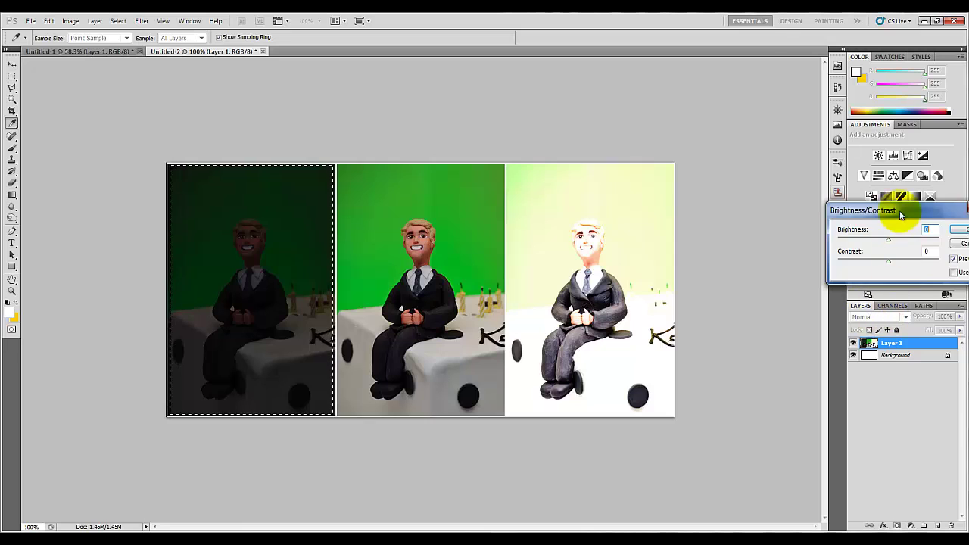
pyautogui.moveTo(894, 211); pyautogui.dragTo(461, 91)
pyautogui.moveTo(454, 126); pyautogui.dragTo(502, 125)
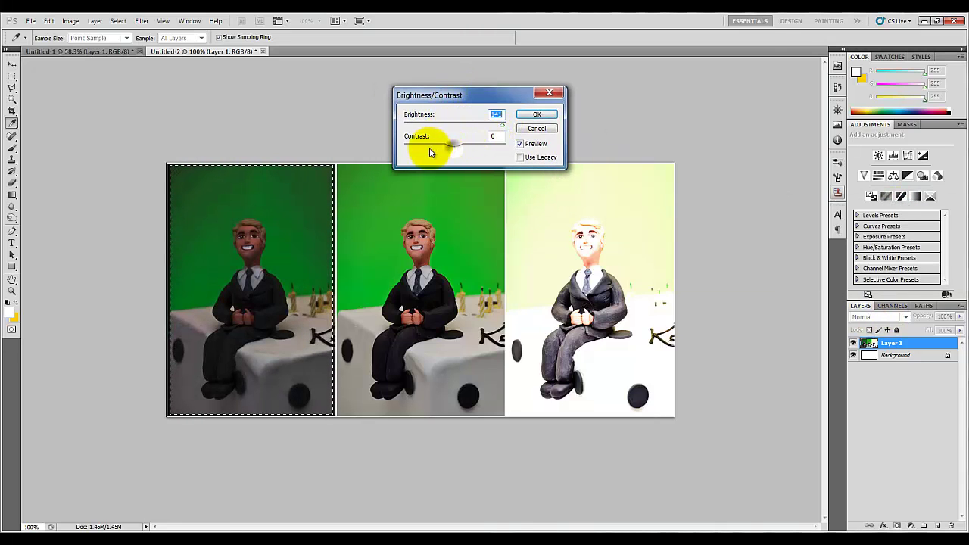
pyautogui.moveTo(439, 146); pyautogui.dragTo(409, 146)
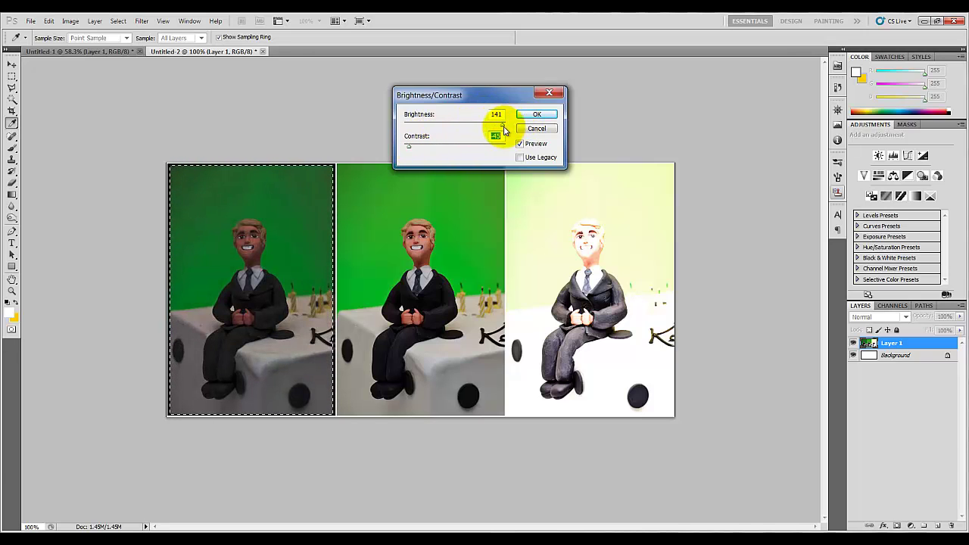
pyautogui.moveTo(497, 124); pyautogui.dragTo(502, 124)
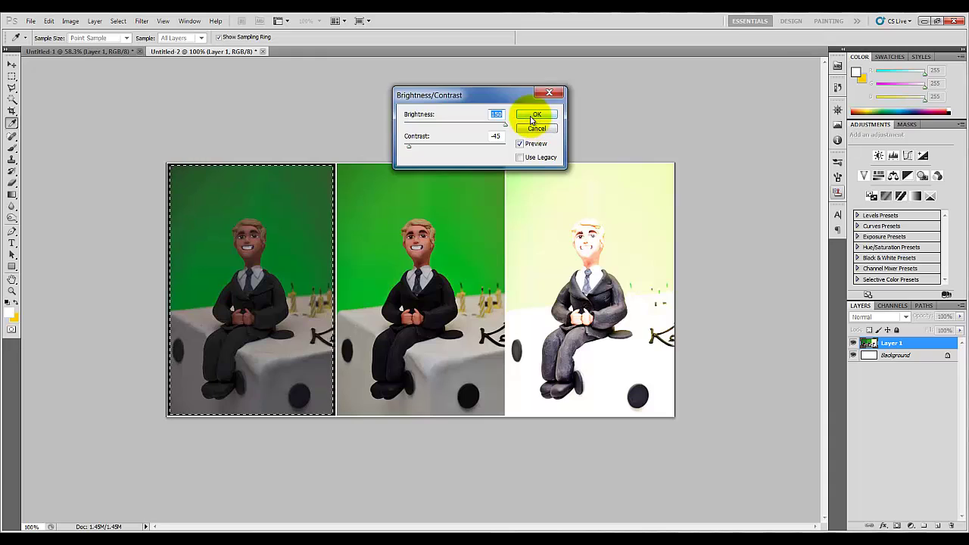
pyautogui.click(532, 116)
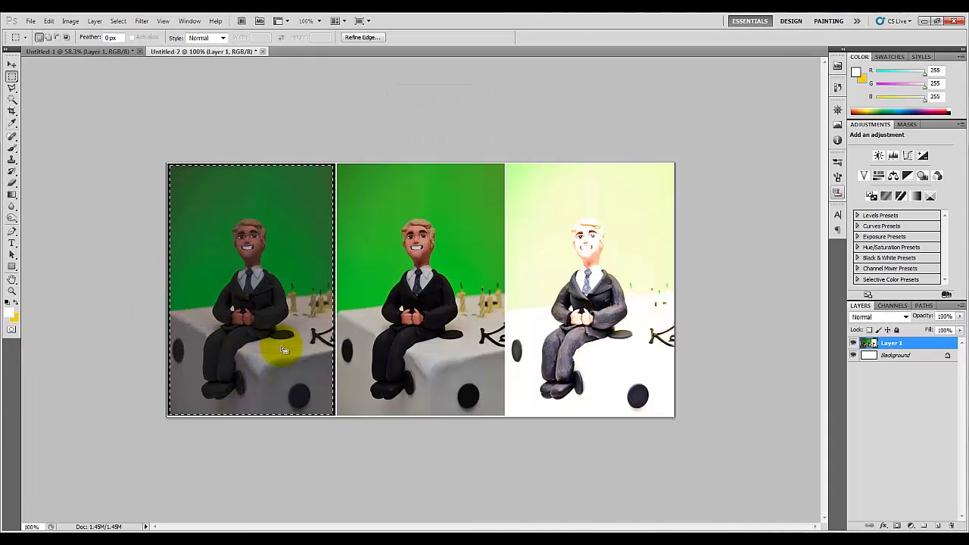
# Compare the dark photo before and after brightening by undoing and reapplying the Brightness/Contrast adjustment
pyautogui.hotkey('ctrl', 'z')
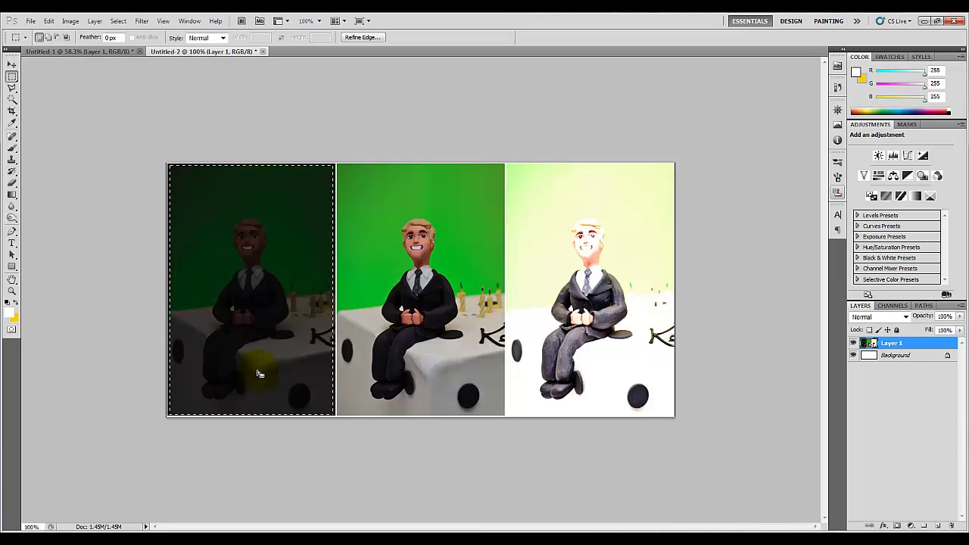
pyautogui.hotkey('ctrl', 'y')
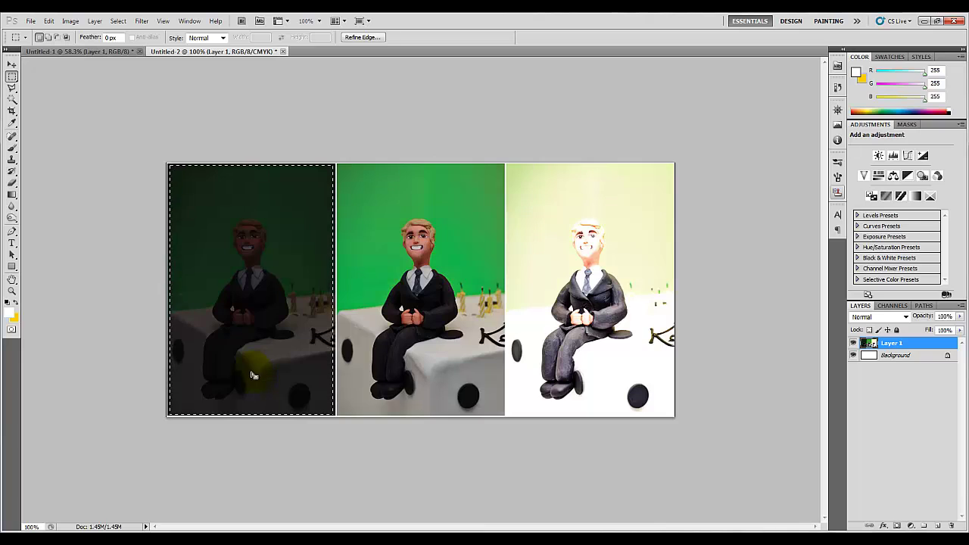
pyautogui.hotkey('ctrl', 'z')
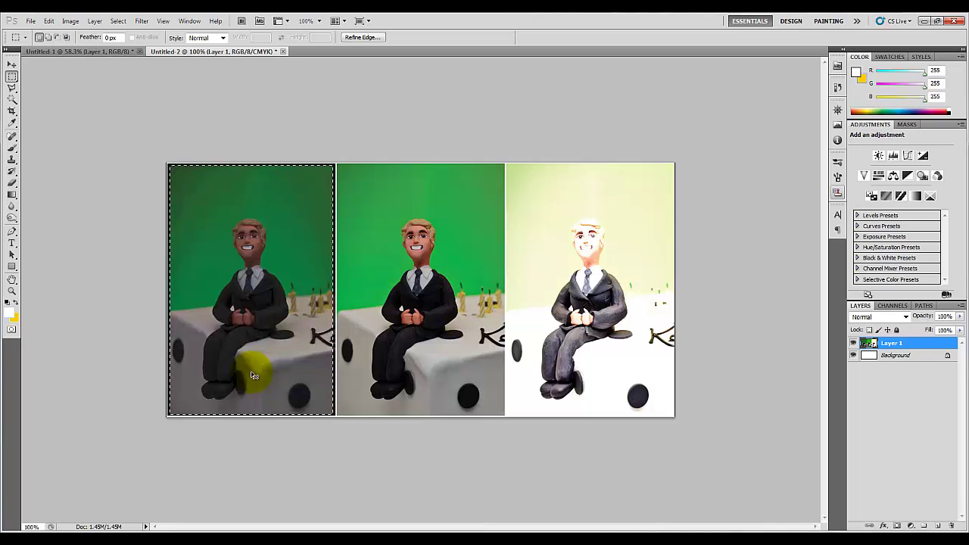
pyautogui.hotkey('ctrl', 'y')
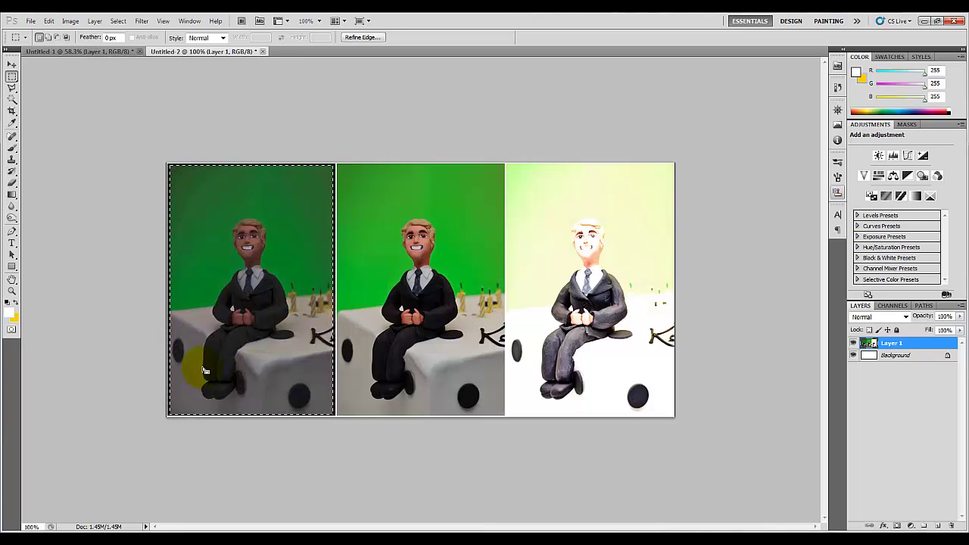
# Select the overexposed figurine photo with a rectangular marquee, apply brightness -150 and contrast -50, and deselect it
pyautogui.click(300, 443)
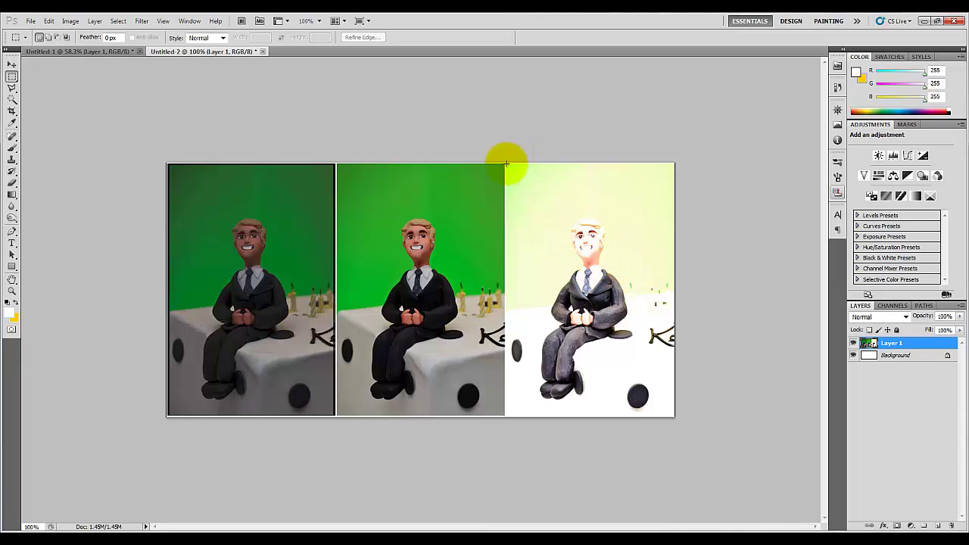
pyautogui.moveTo(507, 164); pyautogui.dragTo(672, 414)
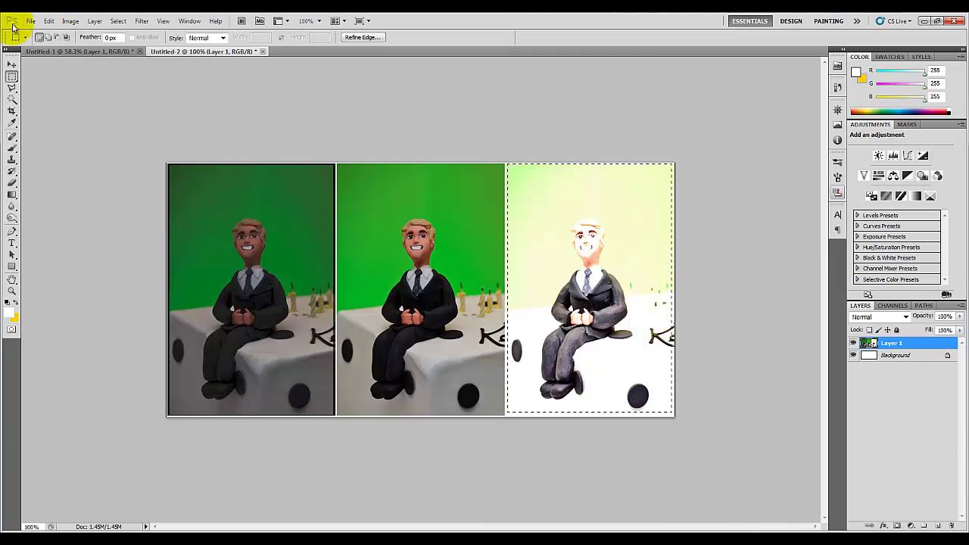
pyautogui.click(70, 21)
pyautogui.moveTo(81, 50)
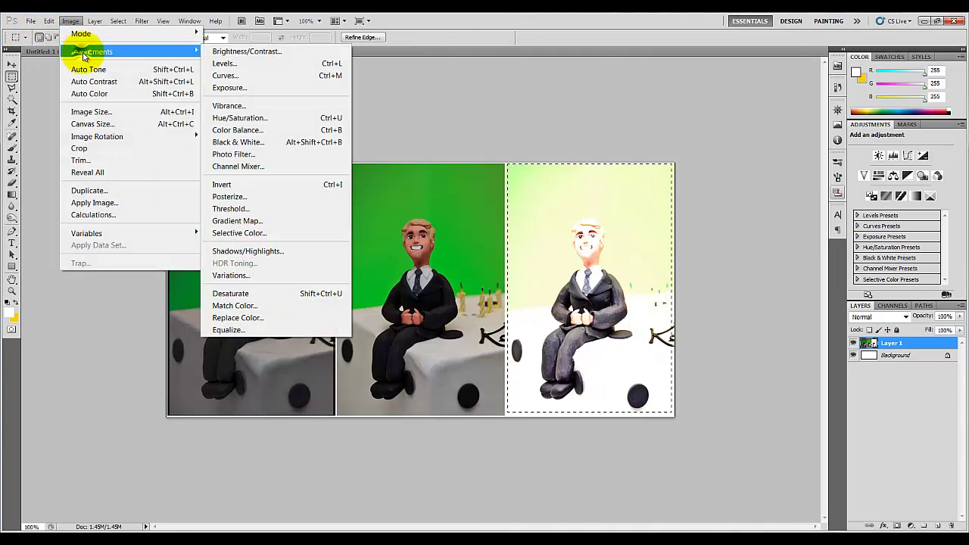
pyautogui.click(281, 51)
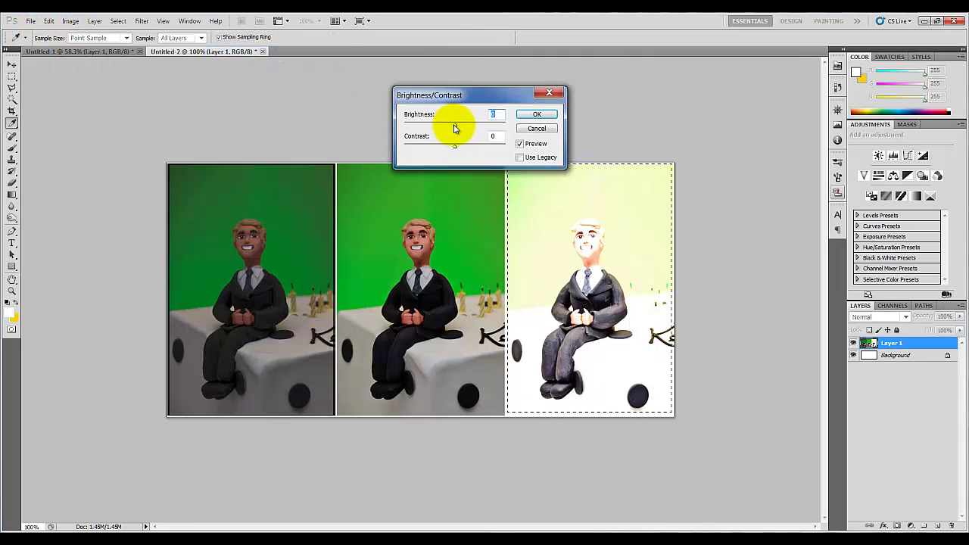
pyautogui.moveTo(454, 124); pyautogui.dragTo(405, 123)
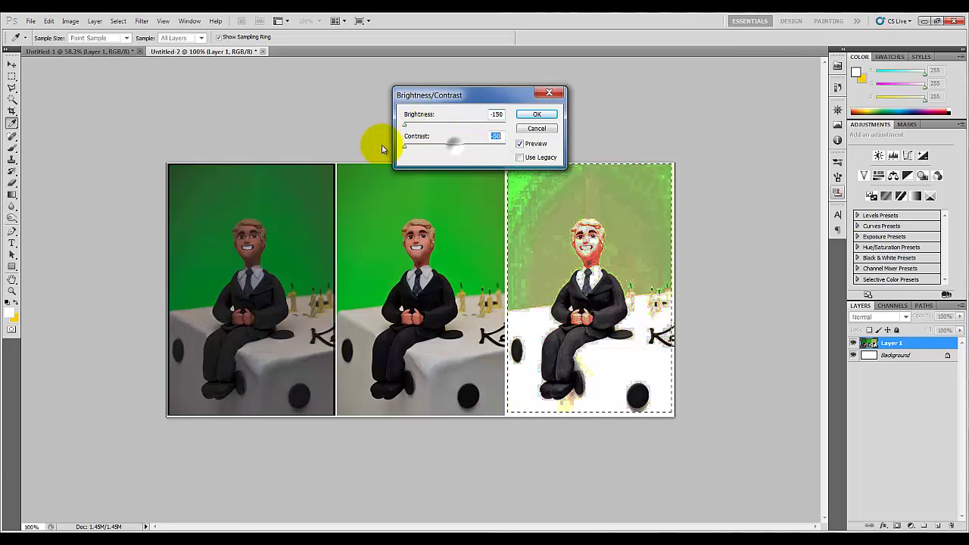
pyautogui.click(536, 114)
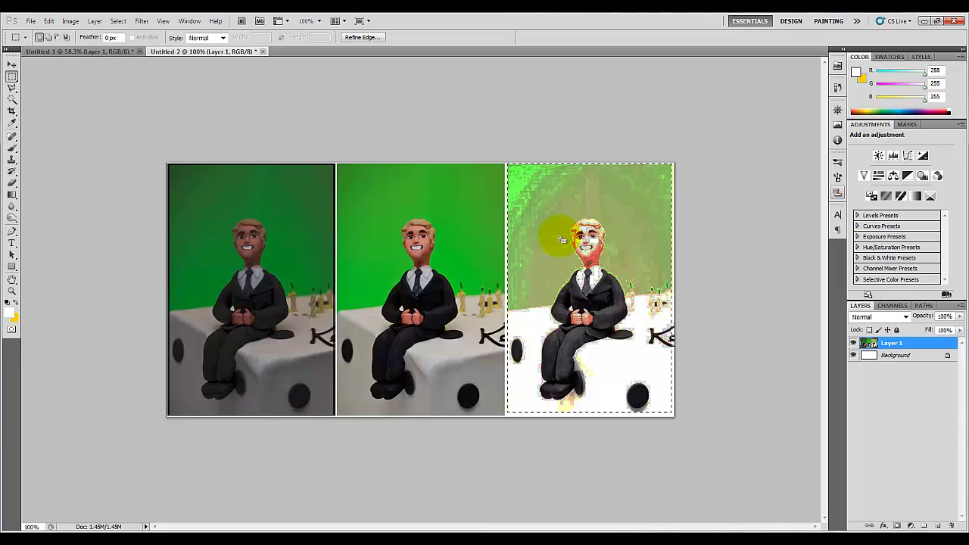
pyautogui.click(404, 73)
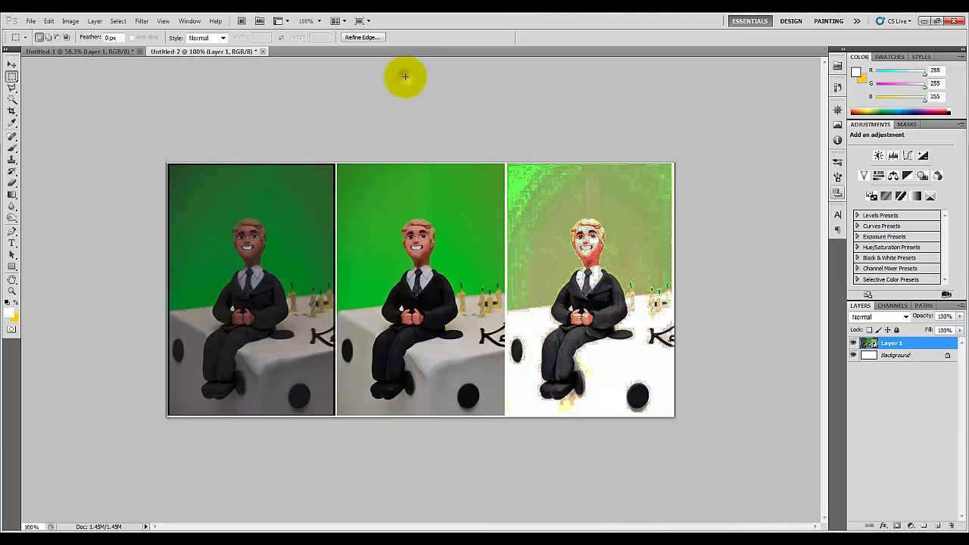
# Switch to the Untitled-1 document with the pavilion image
pyautogui.click(83, 53)
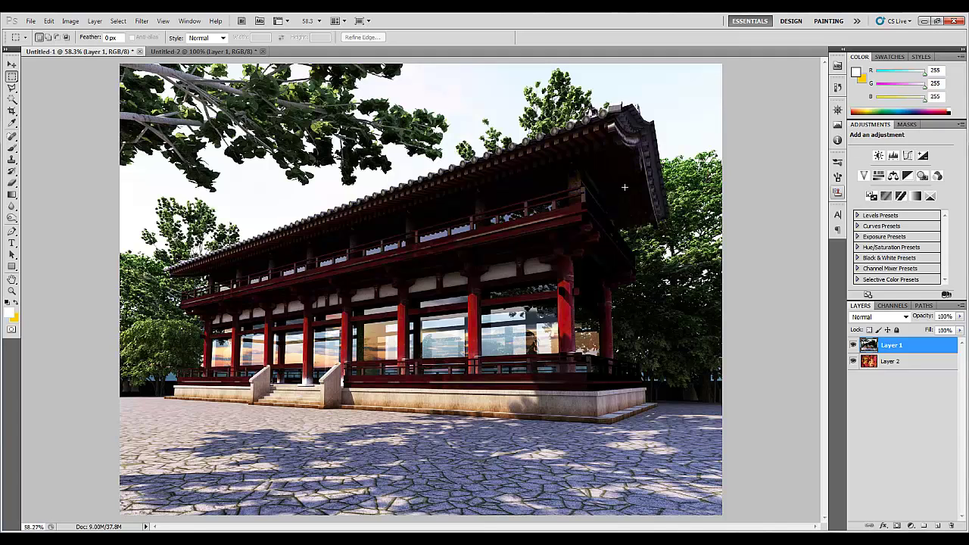
pyautogui.click(281, 216)
pyautogui.click(478, 100)
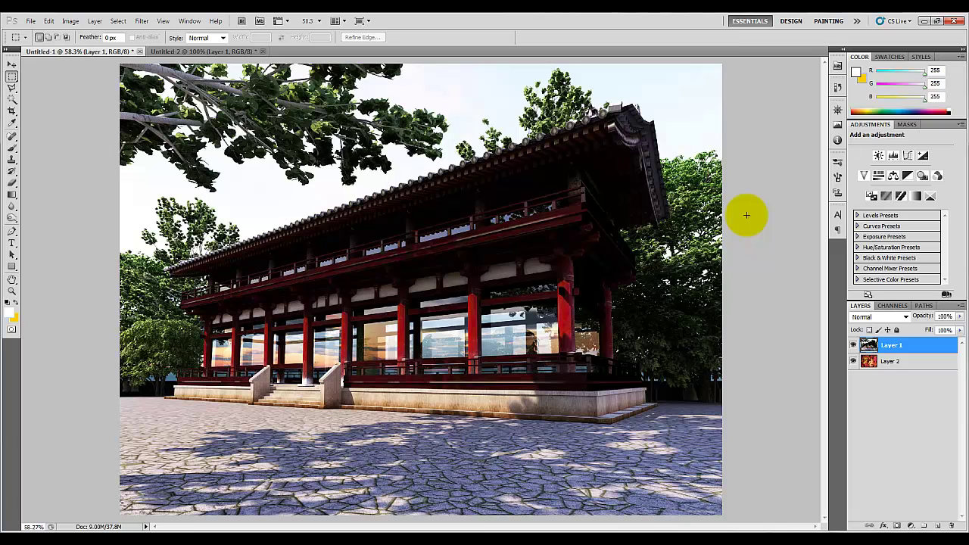
# Review the direct image adjustment commands and the adjustment layer types available for the pavilion image
pyautogui.click(71, 21)
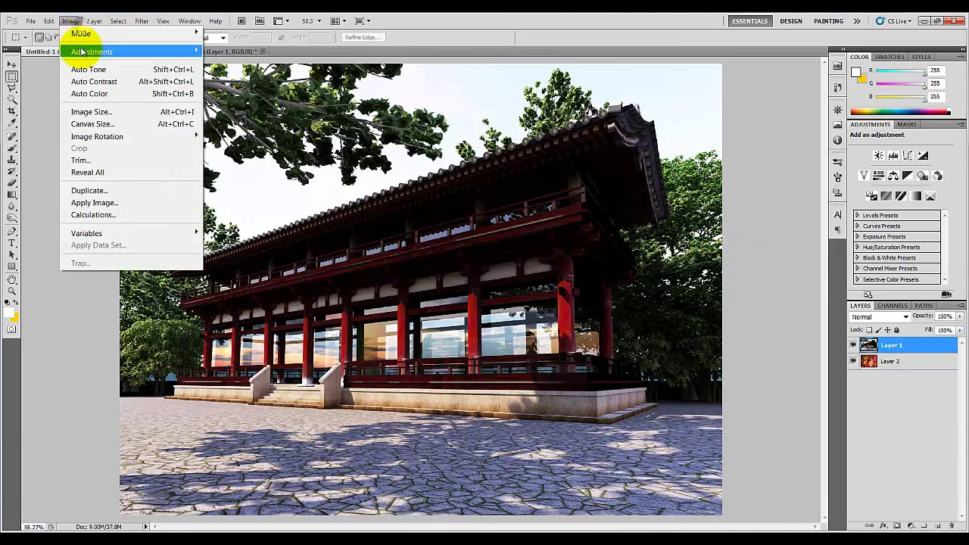
pyautogui.moveTo(85, 50)
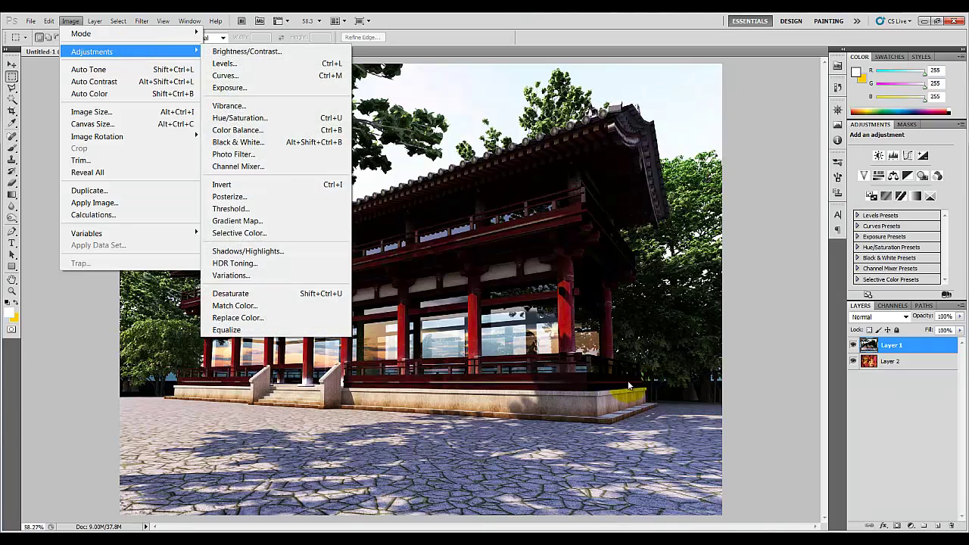
pyautogui.click(754, 401)
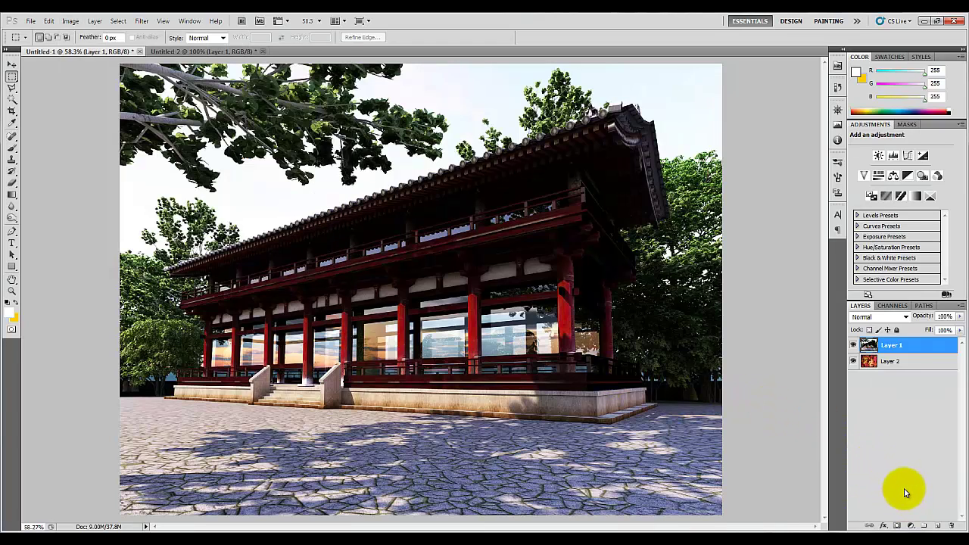
pyautogui.click(911, 526)
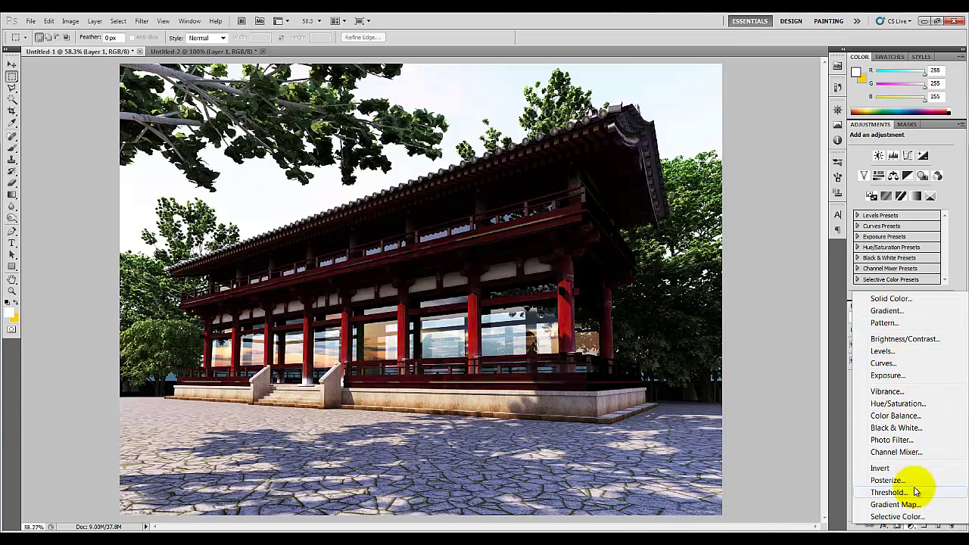
pyautogui.click(833, 311)
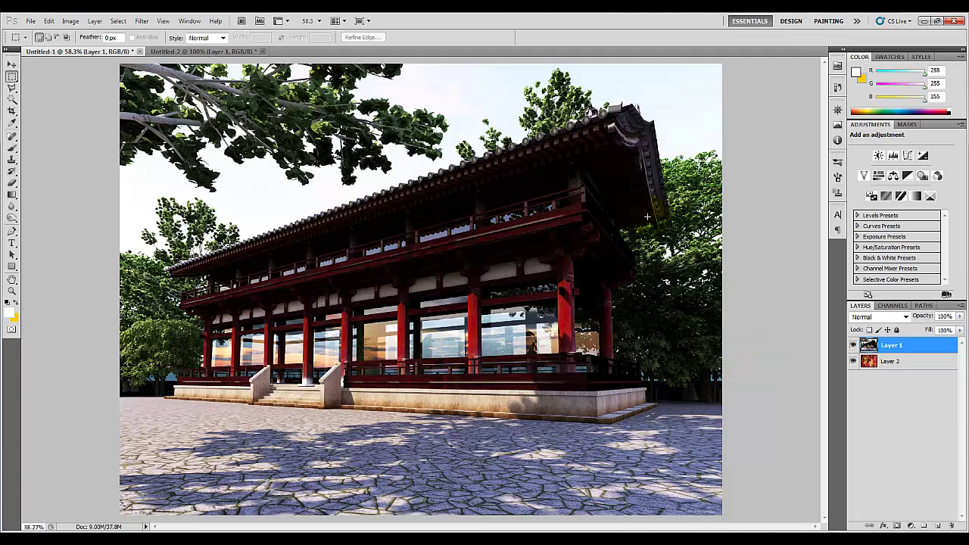
pyautogui.moveTo(365, 207); pyautogui.dragTo(249, 255)
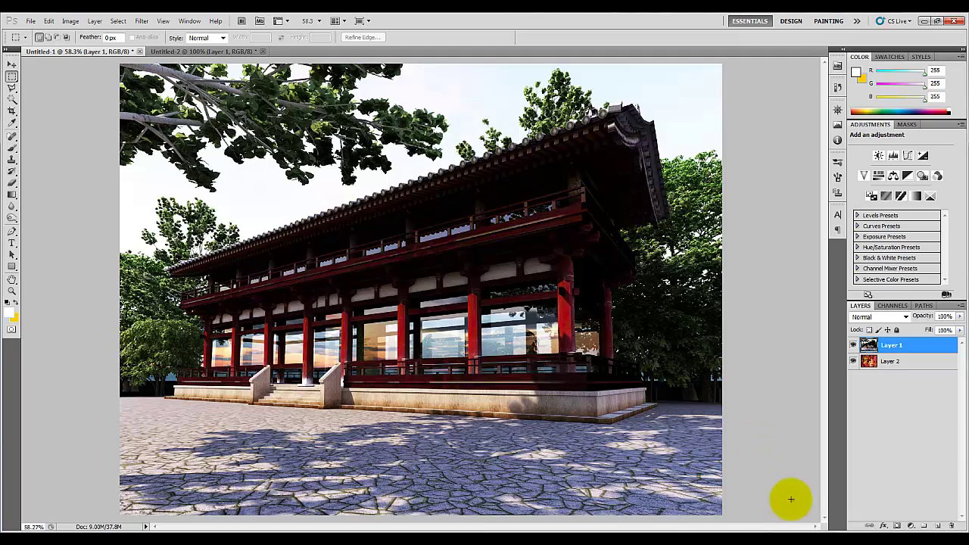
pyautogui.click(911, 526)
pyautogui.click(914, 527)
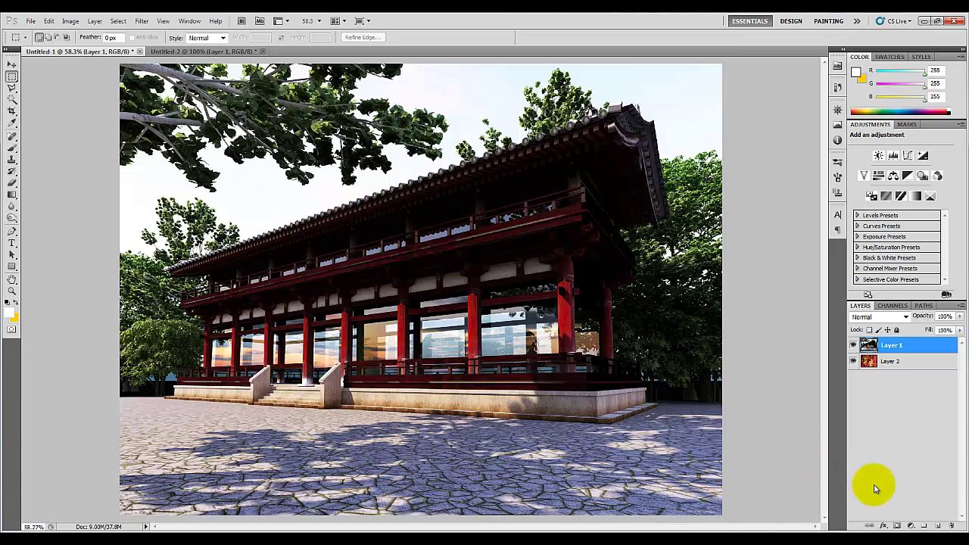
# Add a Brightness/Contrast adjustment layer above Layer 1 with brightness 150 and contrast -50
pyautogui.click(913, 525)
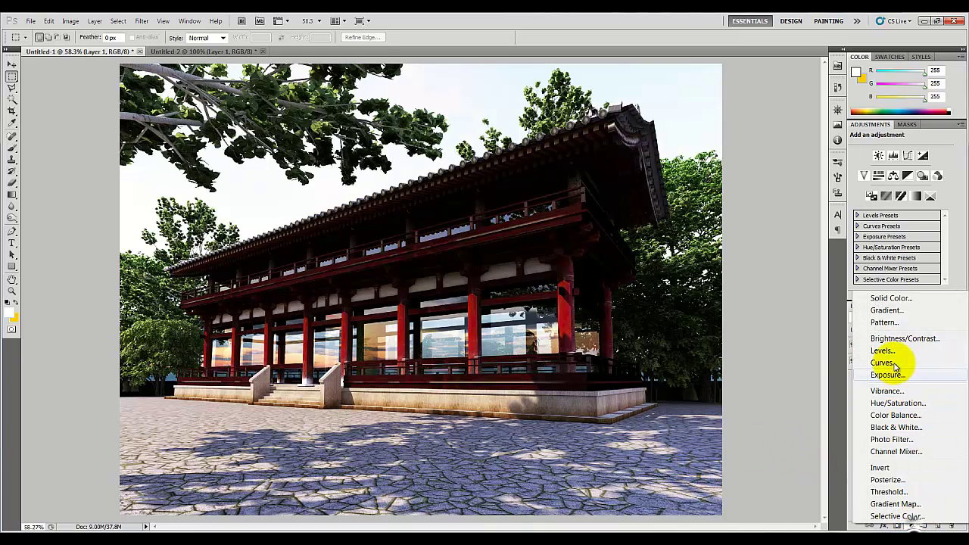
pyautogui.click(893, 336)
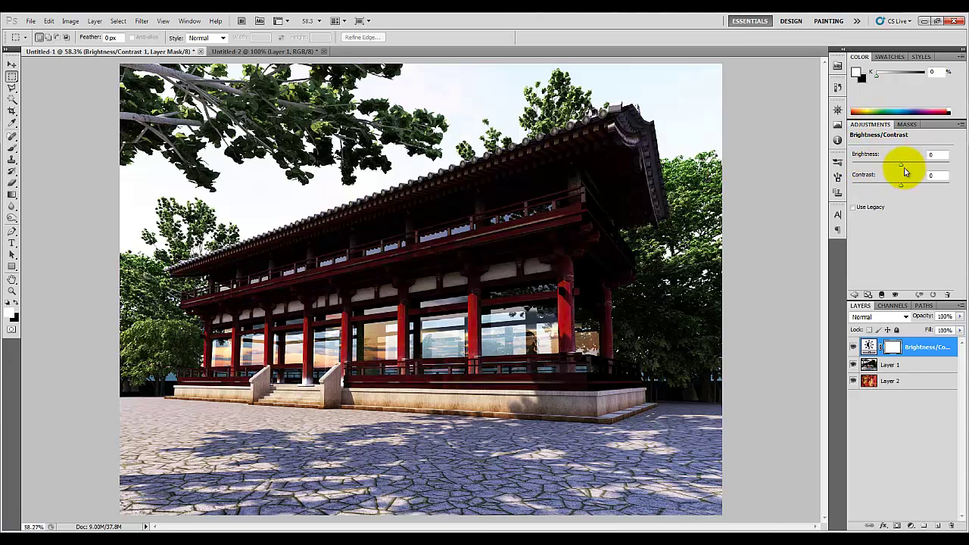
pyautogui.moveTo(902, 168); pyautogui.dragTo(950, 168)
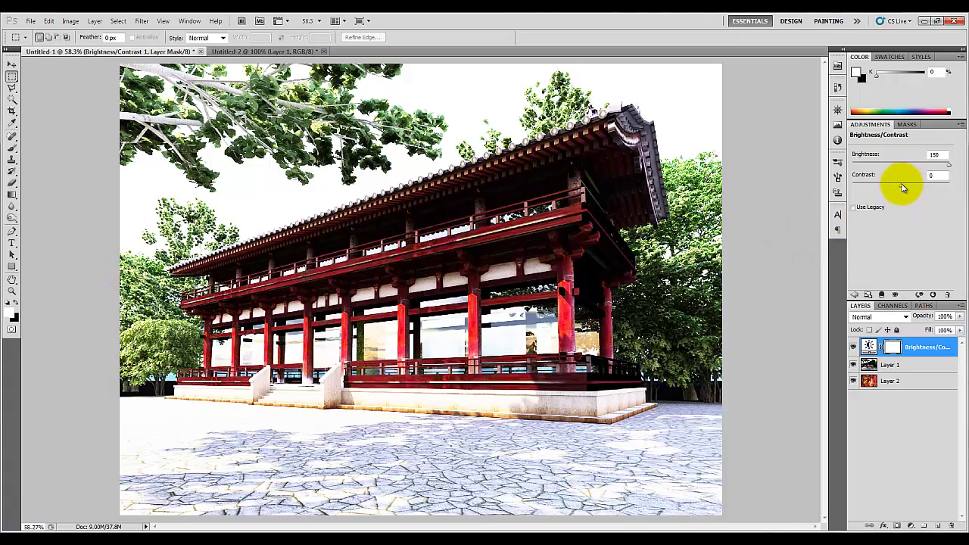
pyautogui.moveTo(900, 187)
pyautogui.mouseDown()
pyautogui.moveTo(869, 196)
pyautogui.moveTo(841, 193)
pyautogui.moveTo(851, 178)
pyautogui.moveTo(809, 187)
pyautogui.moveTo(822, 179)
pyautogui.moveTo(900, 193)
pyautogui.mouseUp()
pyautogui.moveTo(900, 190); pyautogui.dragTo(789, 194)
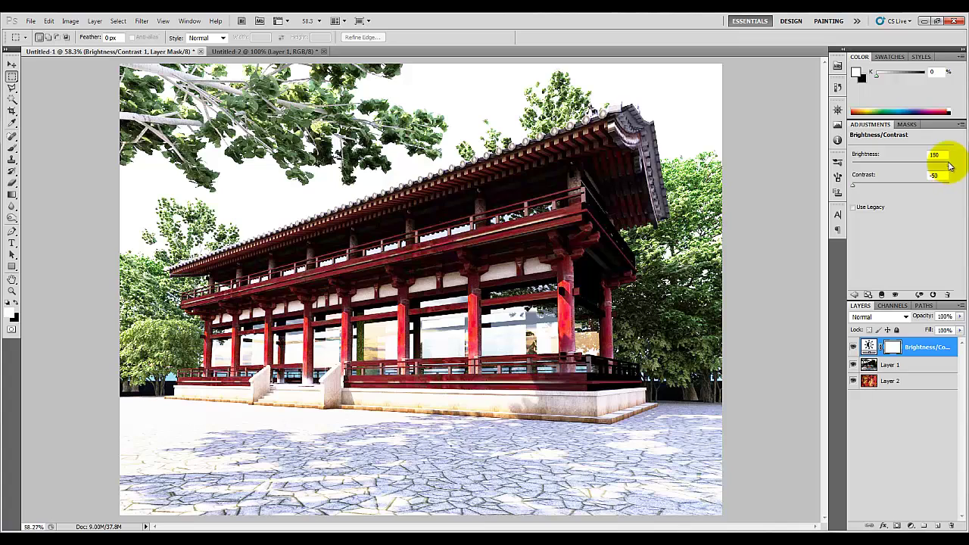
pyautogui.moveTo(945, 166)
pyautogui.mouseDown()
pyautogui.moveTo(907, 169)
pyautogui.moveTo(955, 168)
pyautogui.moveTo(944, 166)
pyautogui.mouseUp()
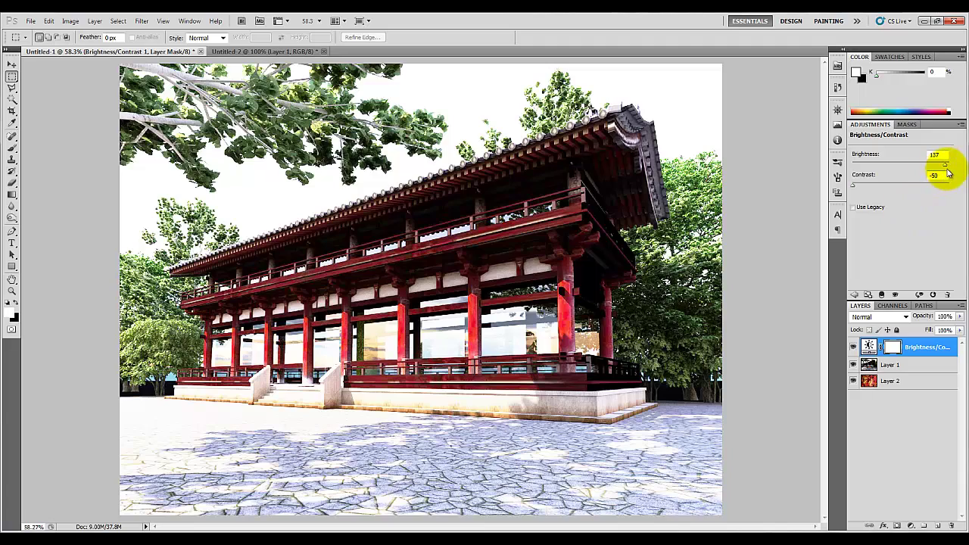
pyautogui.moveTo(944, 167)
pyautogui.mouseDown()
pyautogui.moveTo(930, 162)
pyautogui.moveTo(948, 172)
pyautogui.moveTo(950, 163)
pyautogui.mouseUp()
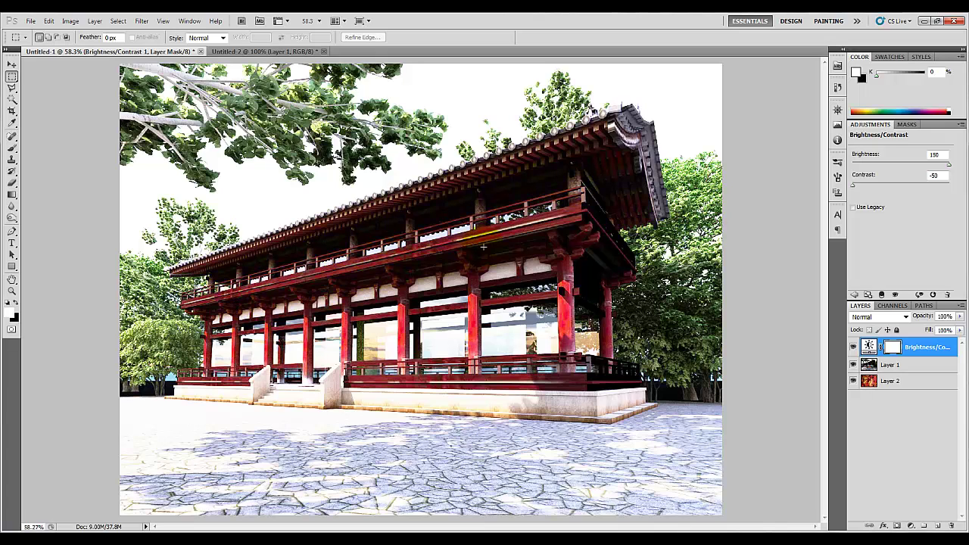
# Hide and show the Brightness/Contrast layer to compare the pavilion image, and add a second mask to that layer
pyautogui.click(853, 347)
pyautogui.click(853, 346)
pyautogui.click(896, 526)
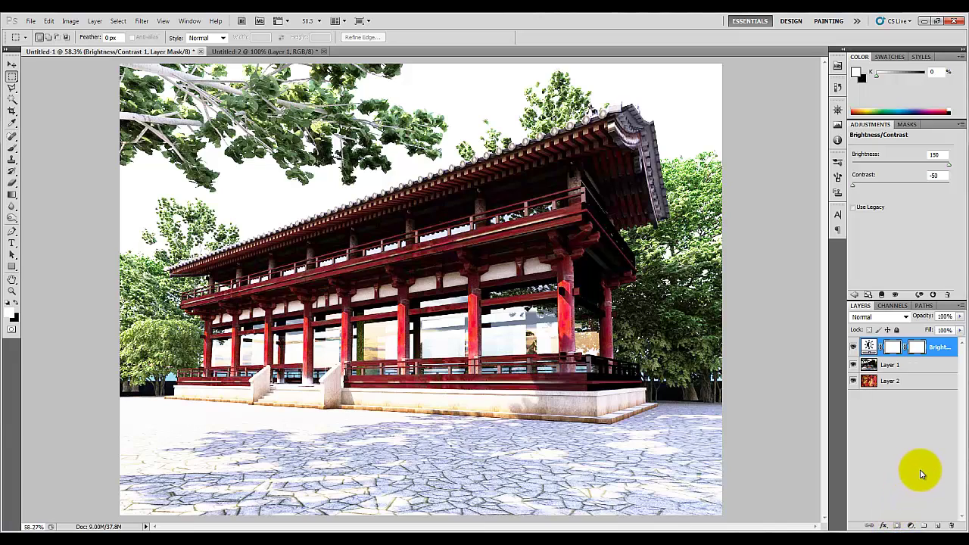
# Add a Levels adjustment layer above the Brightness/Contrast layer, with the midtone input level at 1.48 and the highlight input level at 253
pyautogui.click(910, 525)
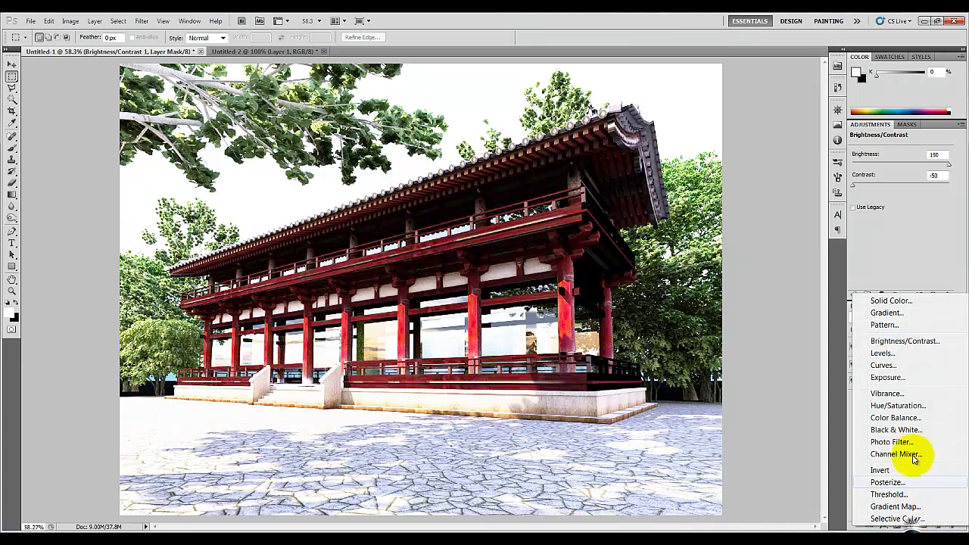
pyautogui.click(882, 353)
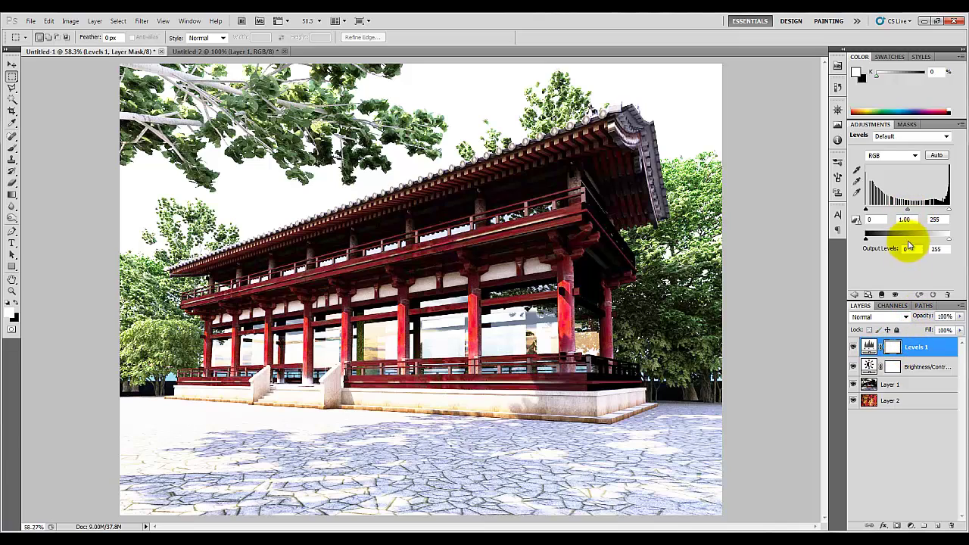
pyautogui.moveTo(907, 208); pyautogui.dragTo(879, 212)
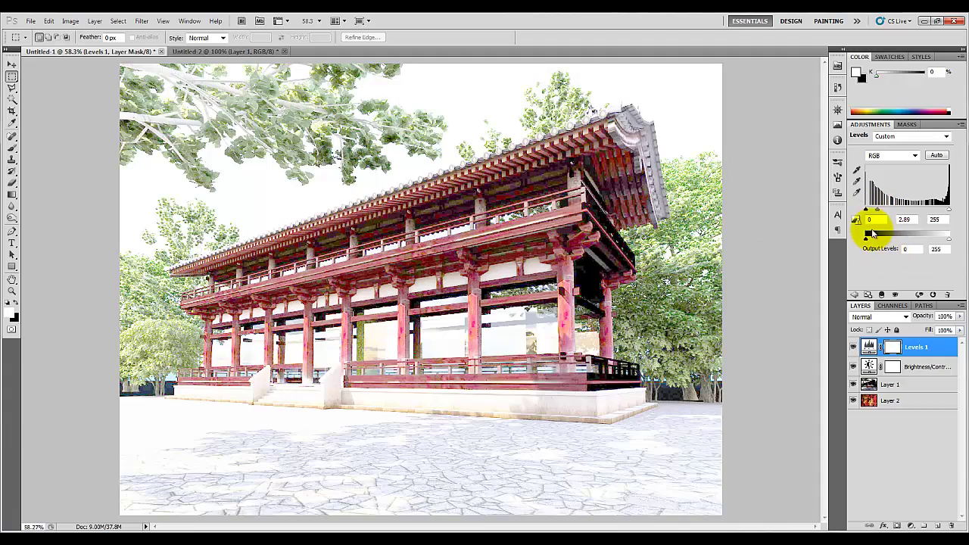
pyautogui.moveTo(880, 214); pyautogui.dragTo(892, 210)
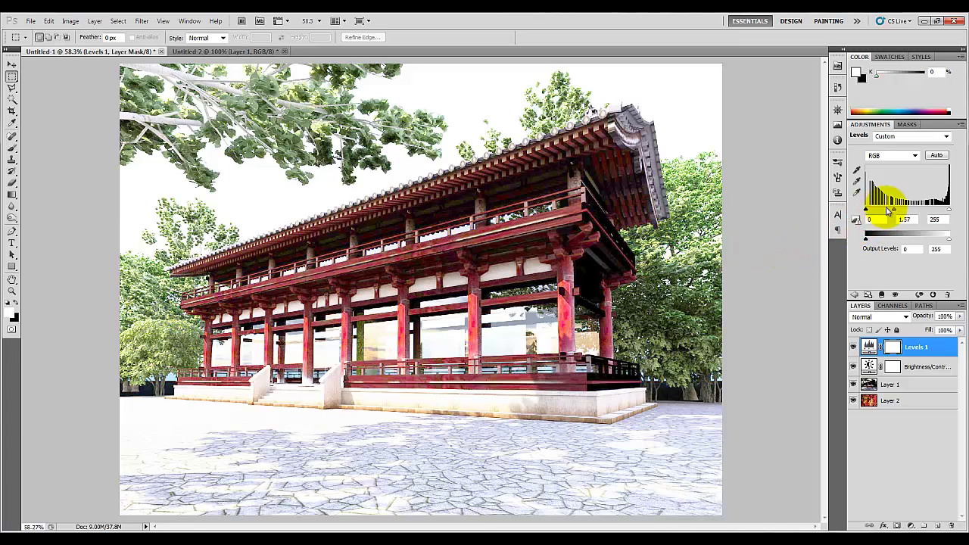
pyautogui.moveTo(890, 214)
pyautogui.mouseDown()
pyautogui.moveTo(883, 212)
pyautogui.moveTo(904, 218)
pyautogui.mouseUp()
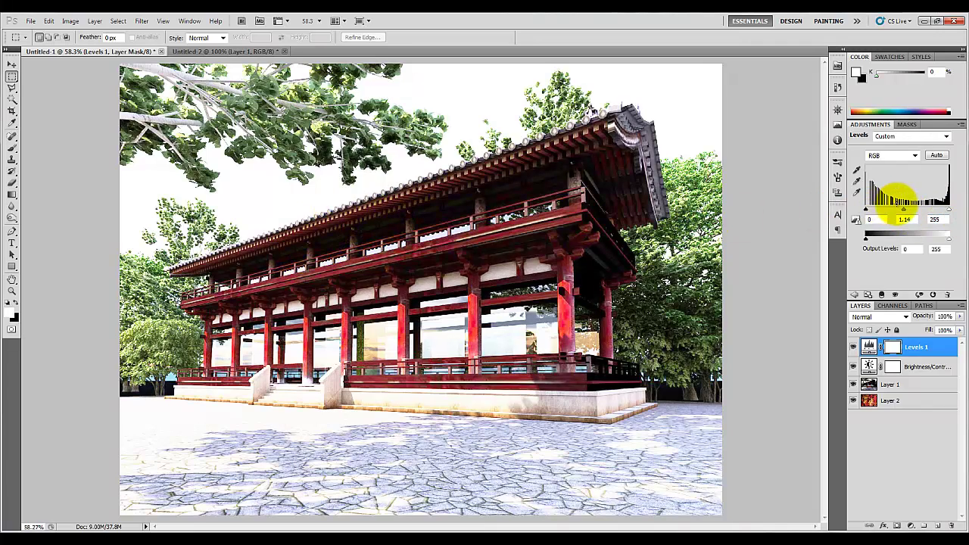
pyautogui.moveTo(906, 214); pyautogui.dragTo(902, 217)
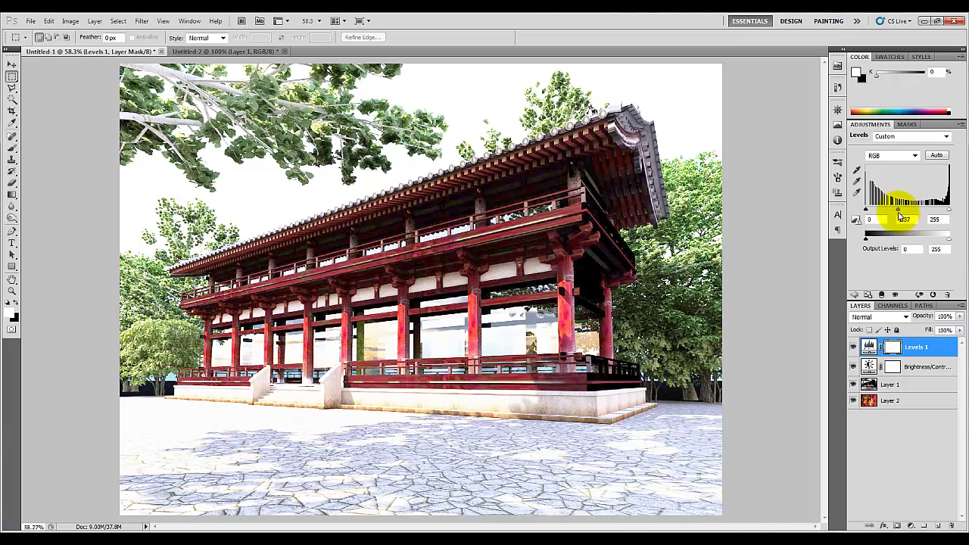
pyautogui.moveTo(898, 216)
pyautogui.mouseDown()
pyautogui.moveTo(880, 213)
pyautogui.moveTo(908, 214)
pyautogui.moveTo(899, 216)
pyautogui.mouseUp()
pyautogui.moveTo(950, 242); pyautogui.dragTo(940, 209)
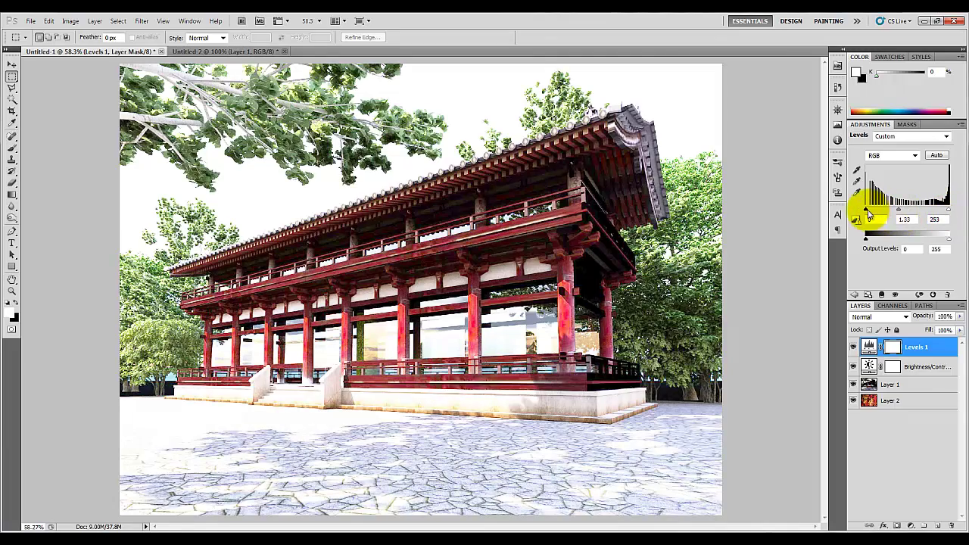
pyautogui.moveTo(865, 211); pyautogui.dragTo(900, 216)
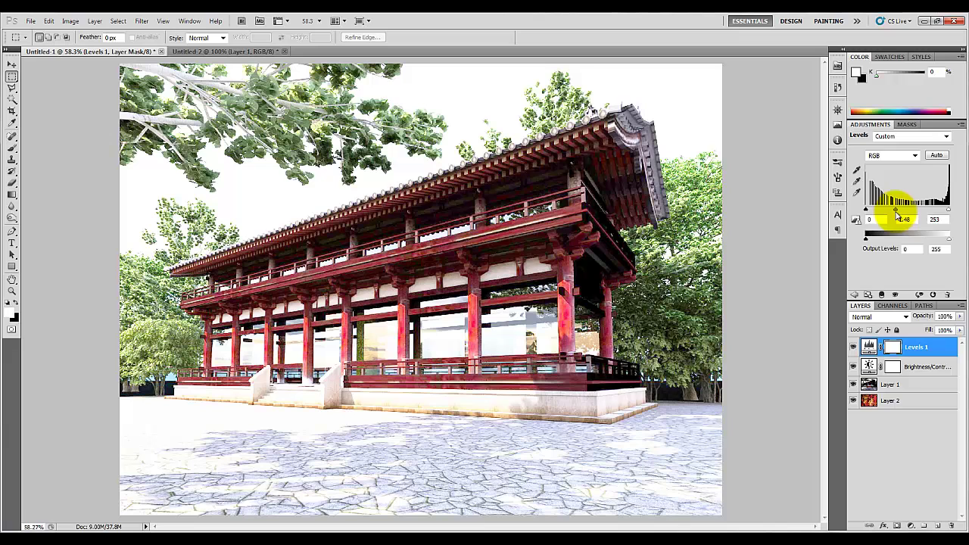
# Set the existing Brightness/Contrast adjustment layer's brightness to 103
pyautogui.click(869, 366)
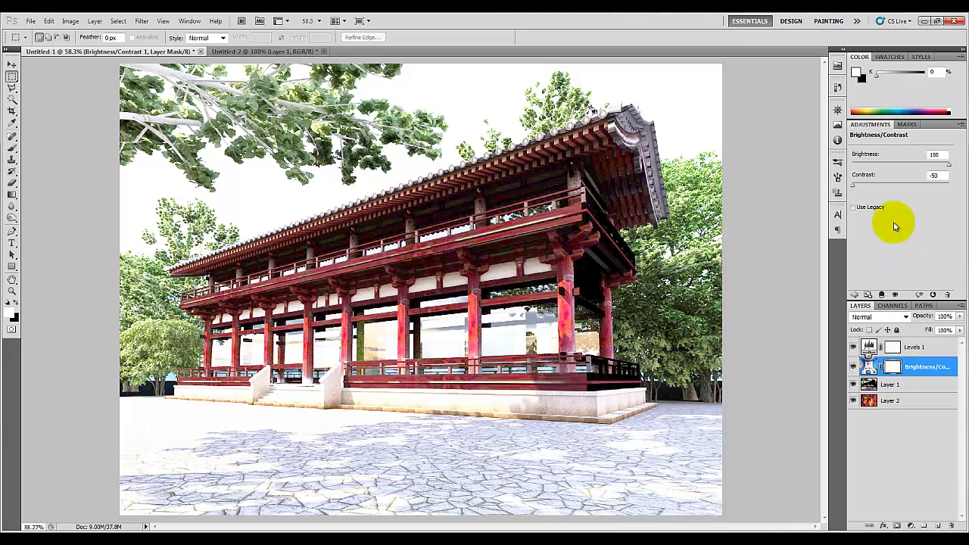
pyautogui.moveTo(946, 164); pyautogui.dragTo(932, 173)
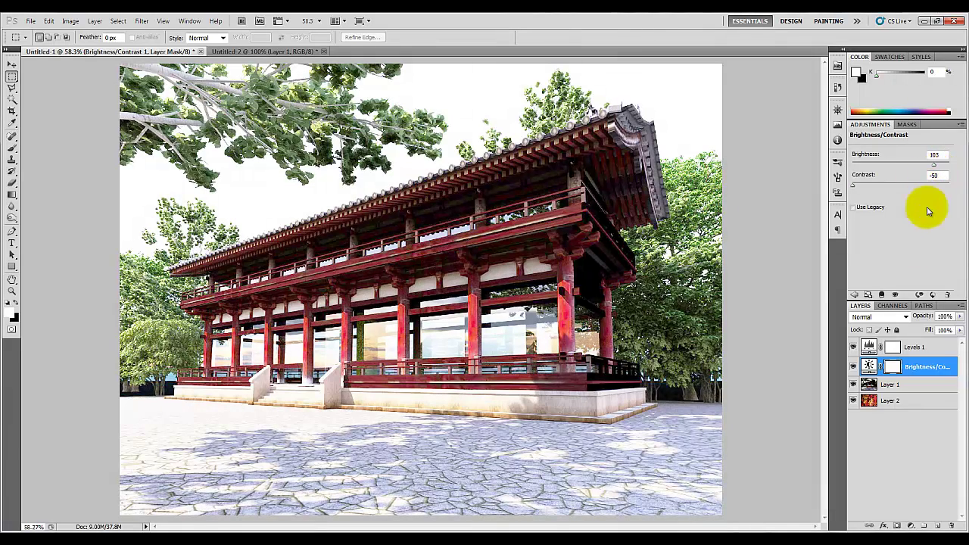
# Try an Exposure adjustment layer with exposure +0.45 and gamma correction 1.43, and delete that layer
pyautogui.click(911, 526)
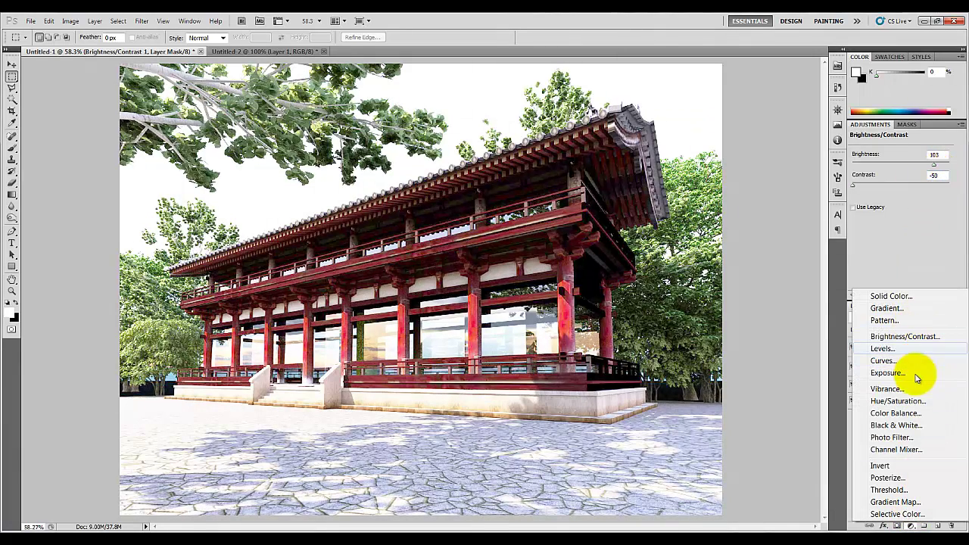
pyautogui.click(911, 373)
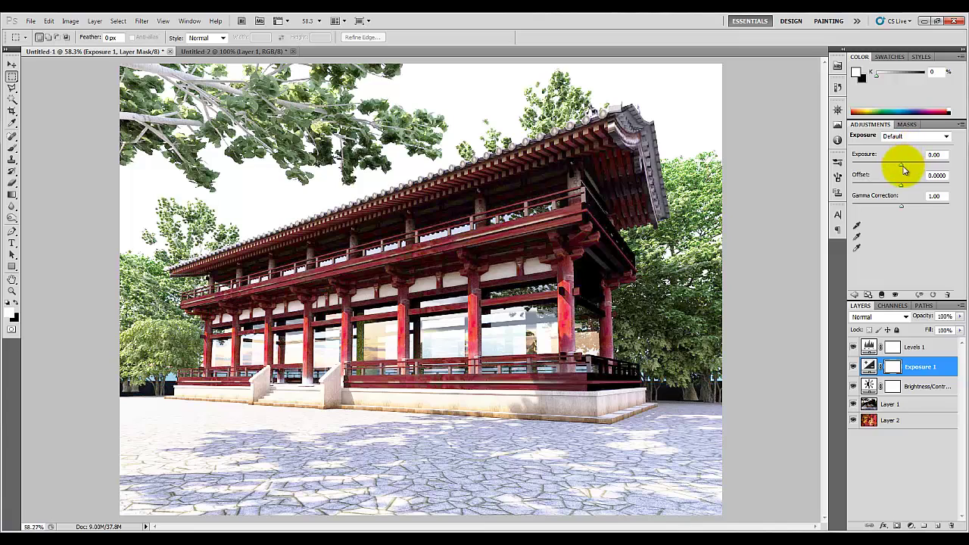
pyautogui.moveTo(903, 169); pyautogui.dragTo(904, 162)
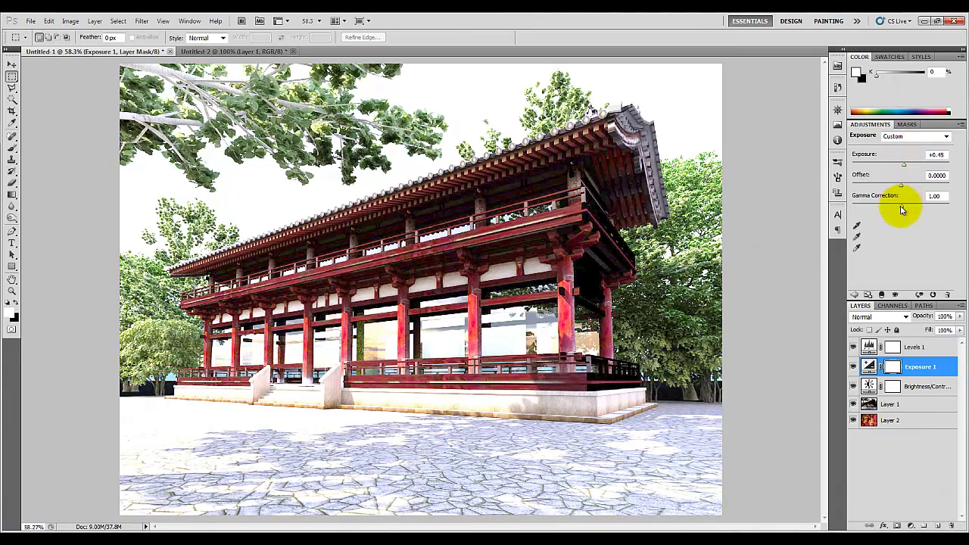
pyautogui.moveTo(901, 209)
pyautogui.mouseDown()
pyautogui.moveTo(887, 208)
pyautogui.moveTo(890, 222)
pyautogui.mouseUp()
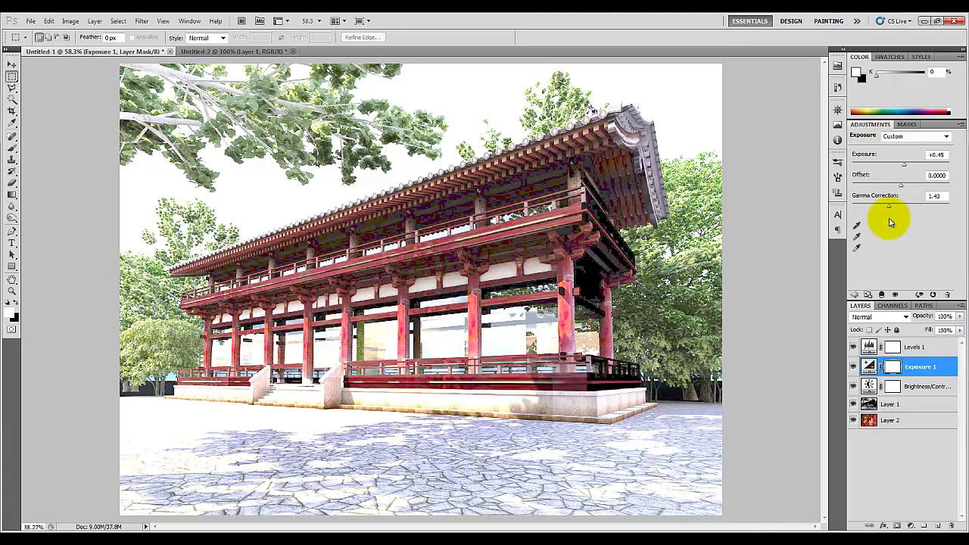
pyautogui.moveTo(934, 364); pyautogui.dragTo(949, 524)
# Compare the pavilion image with the Levels and Brightness/Contrast layers toggled off and on, leaving only the Levels layer hidden
pyautogui.moveTo(895, 362)
pyautogui.mouseDown()
pyautogui.moveTo(894, 382)
pyautogui.moveTo(893, 340)
pyautogui.moveTo(919, 347)
pyautogui.moveTo(898, 405)
pyautogui.moveTo(903, 519)
pyautogui.moveTo(899, 346)
pyautogui.mouseUp()
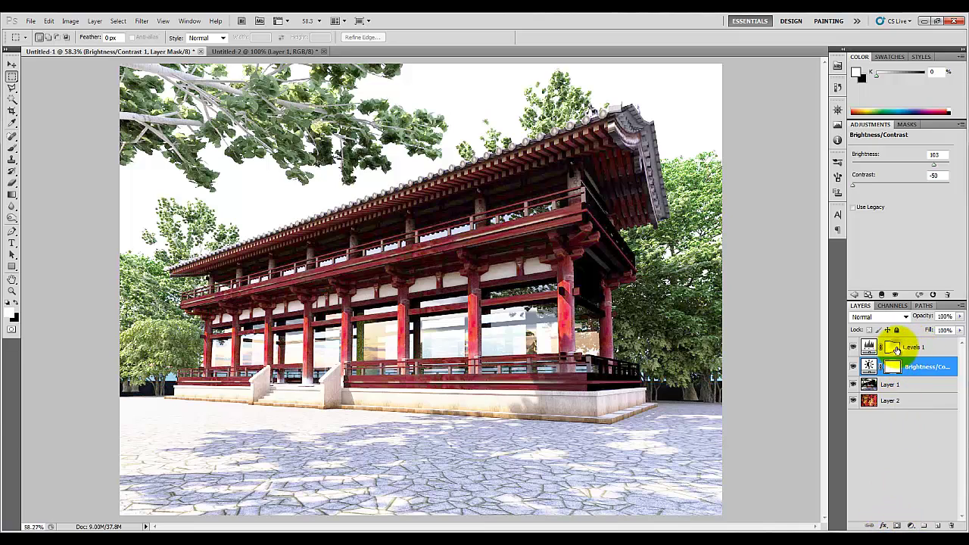
pyautogui.click(897, 350)
pyautogui.click(891, 366)
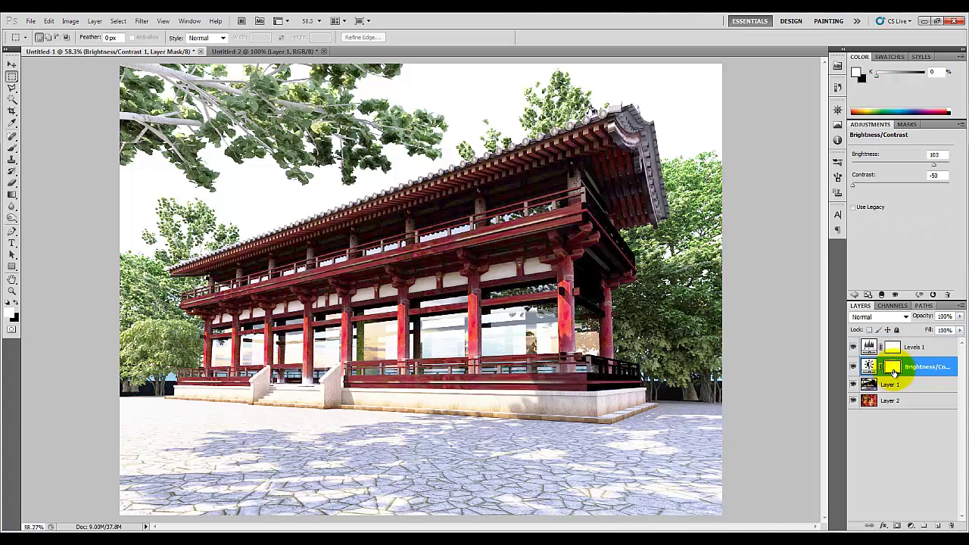
pyautogui.moveTo(897, 364)
pyautogui.mouseDown()
pyautogui.moveTo(865, 349)
pyautogui.moveTo(899, 367)
pyautogui.mouseUp()
pyautogui.click(853, 346)
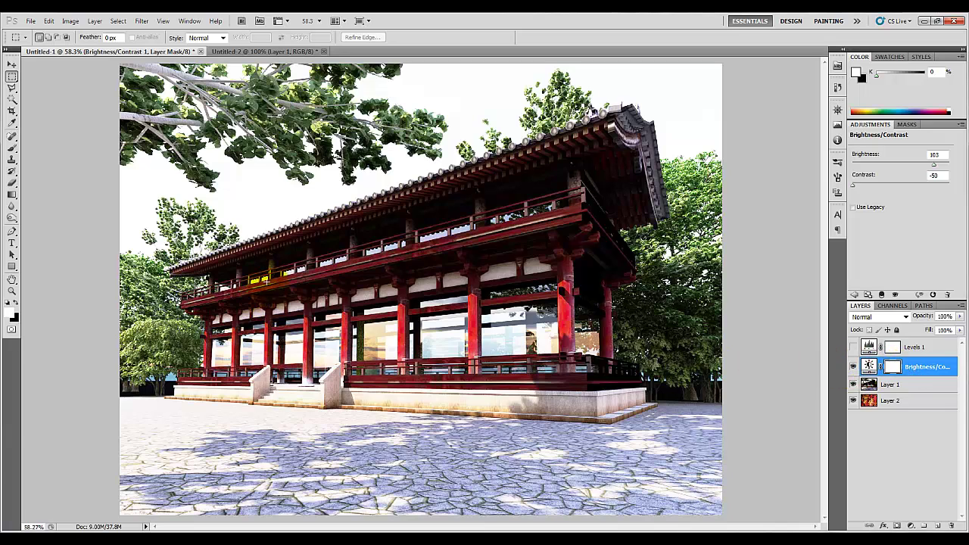
pyautogui.click(853, 366)
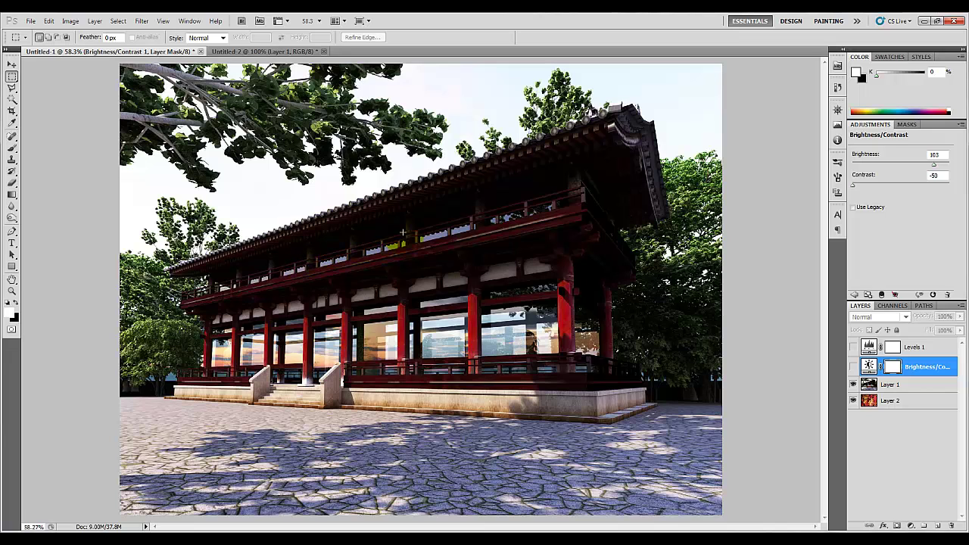
pyautogui.click(854, 367)
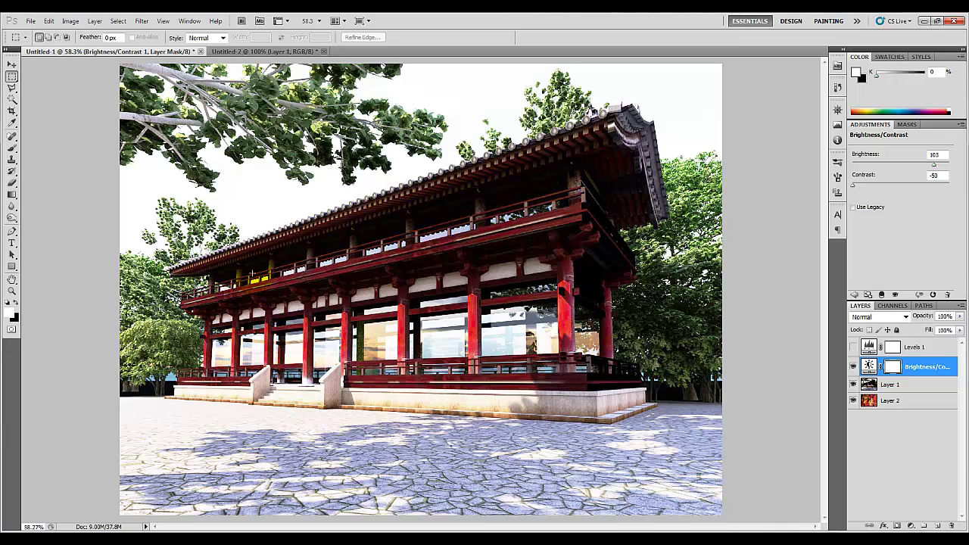
pyautogui.click(852, 366)
pyautogui.click(853, 367)
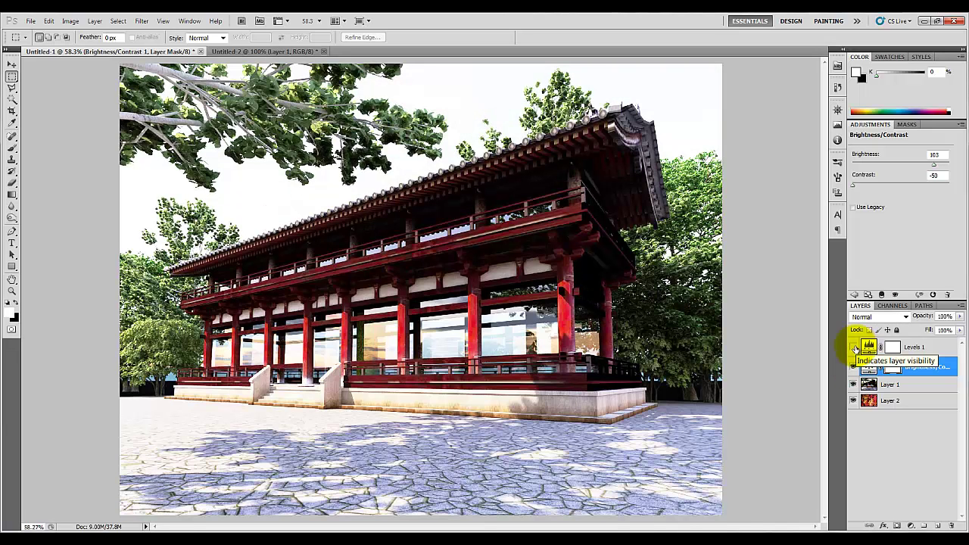
pyautogui.click(853, 347)
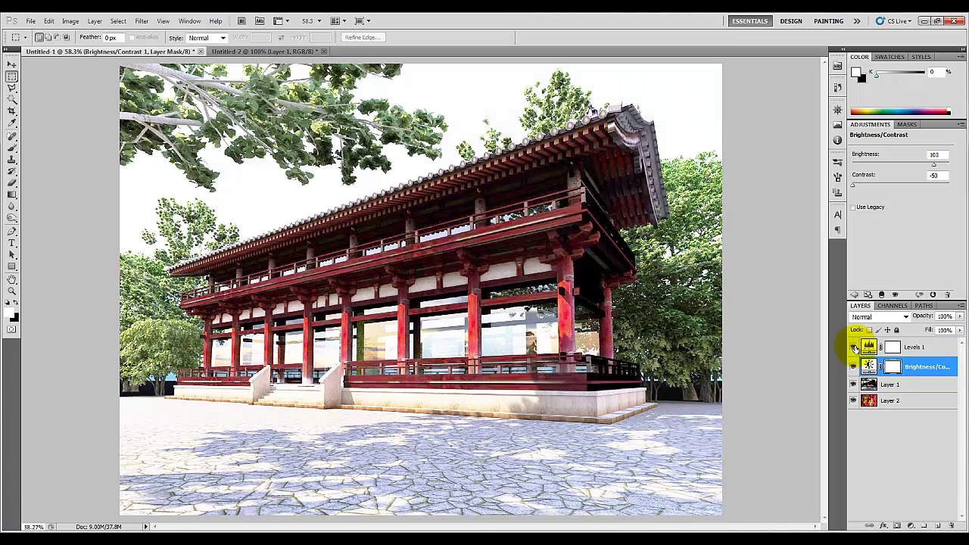
pyautogui.click(853, 347)
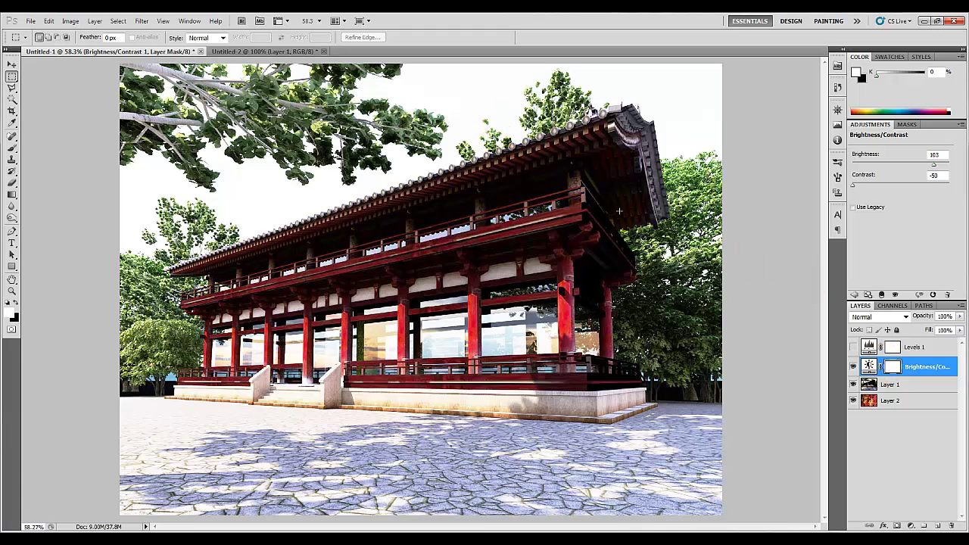
# Select the Brightness/Contrast layer's mask and choose a soft round Brush of 200 px with 0% hardness in Normal mode
pyautogui.click(897, 367)
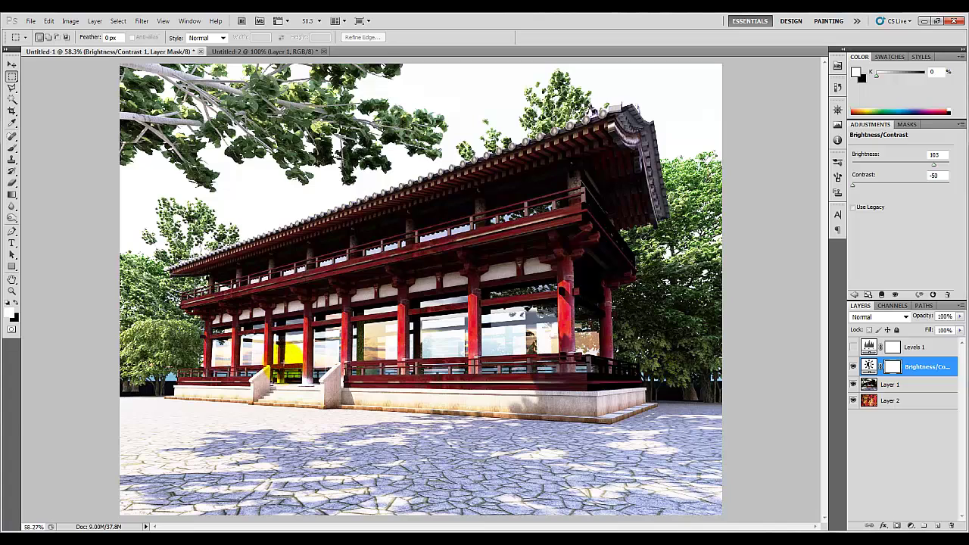
pyautogui.press('b')
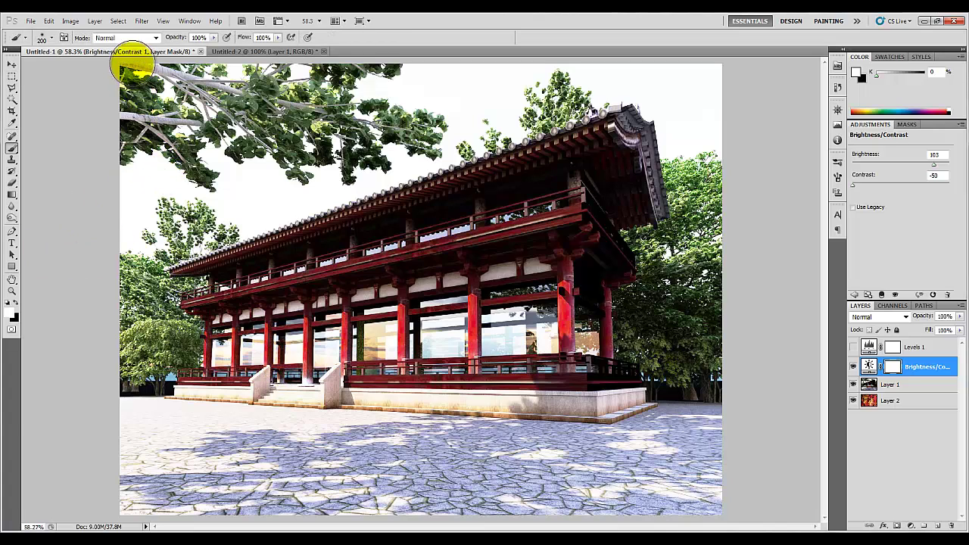
pyautogui.click(157, 38)
pyautogui.click(157, 38)
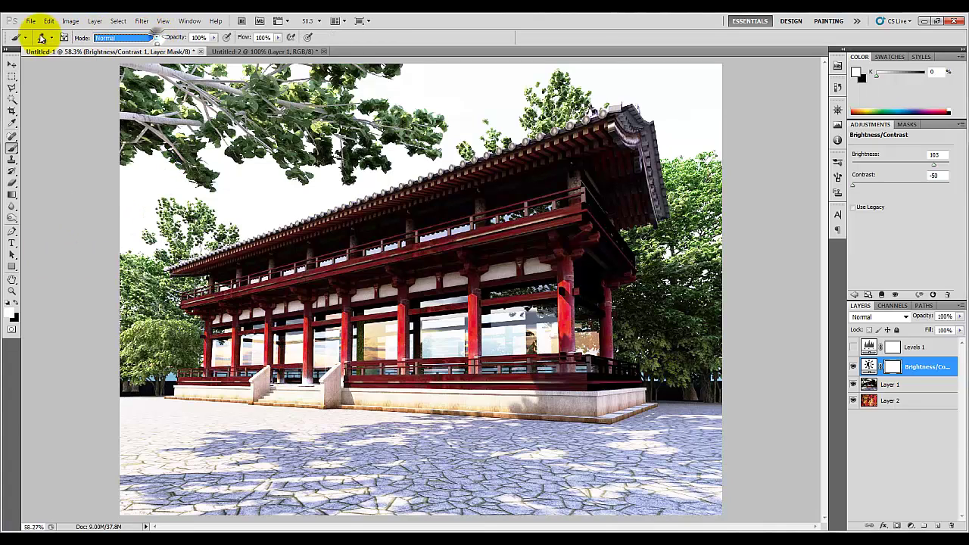
pyautogui.click(50, 38)
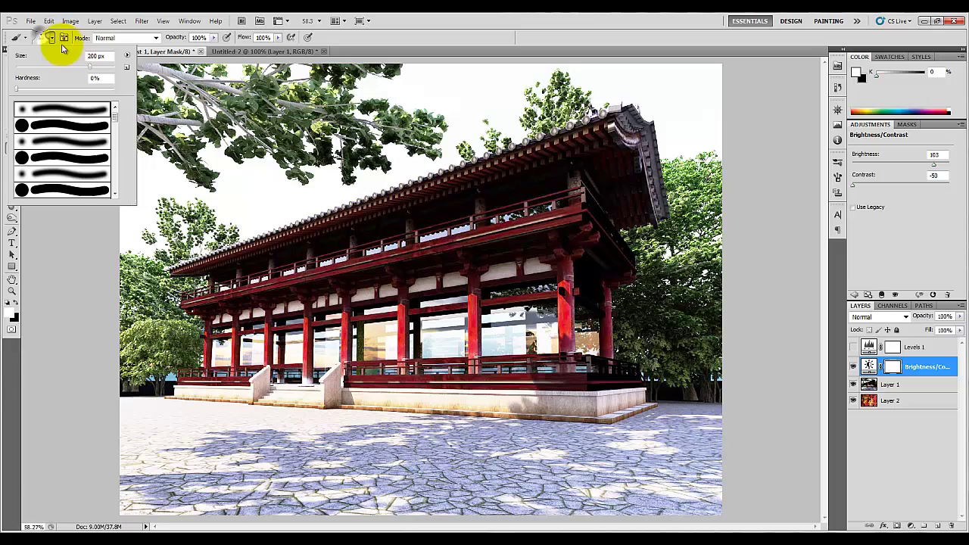
pyautogui.doubleClick(104, 112)
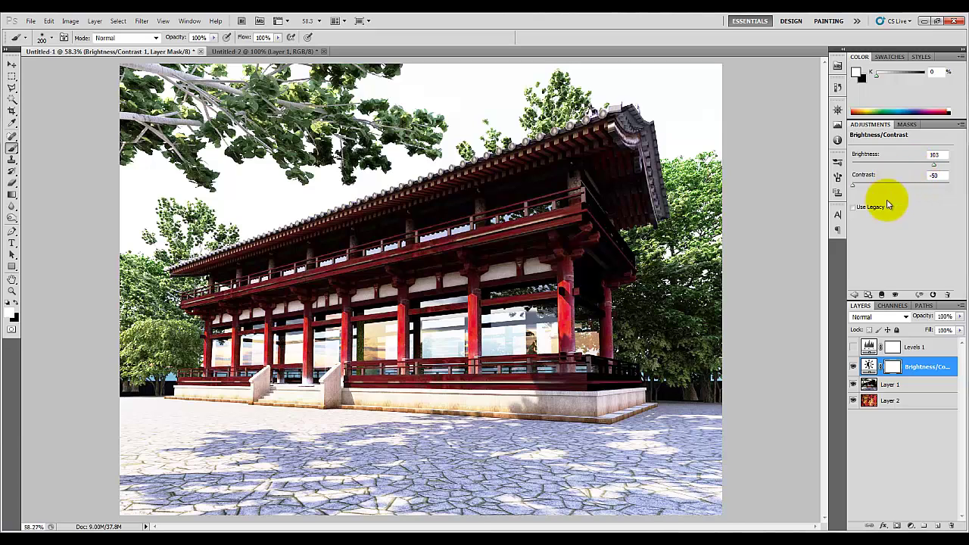
# Compare the pavilion image with and without the Brightness/Contrast layer, and review the direct image adjustment commands
pyautogui.click(853, 366)
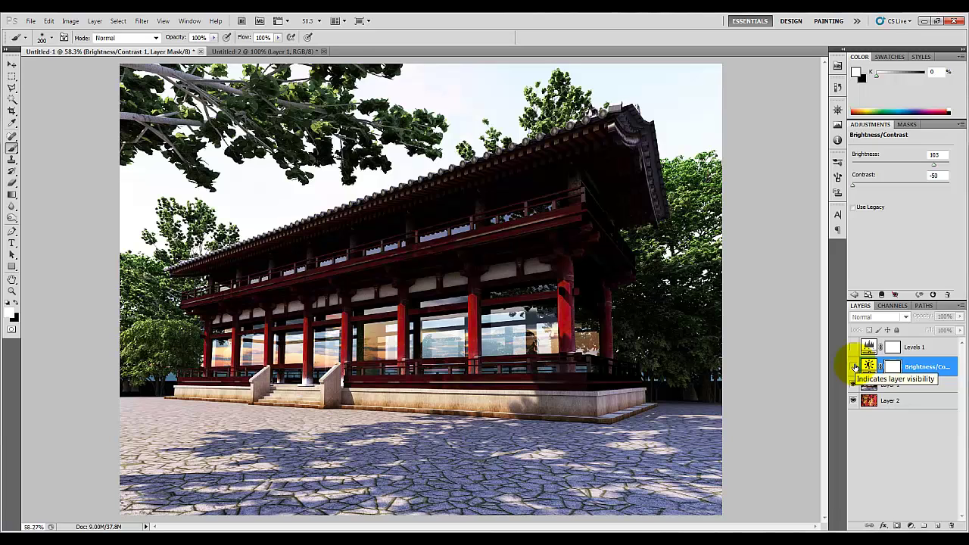
pyautogui.click(854, 366)
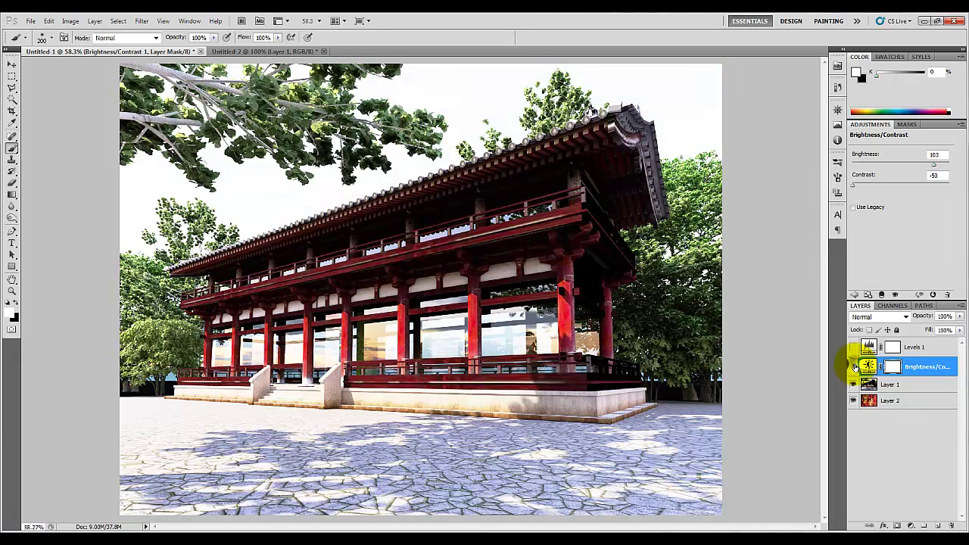
pyautogui.click(853, 366)
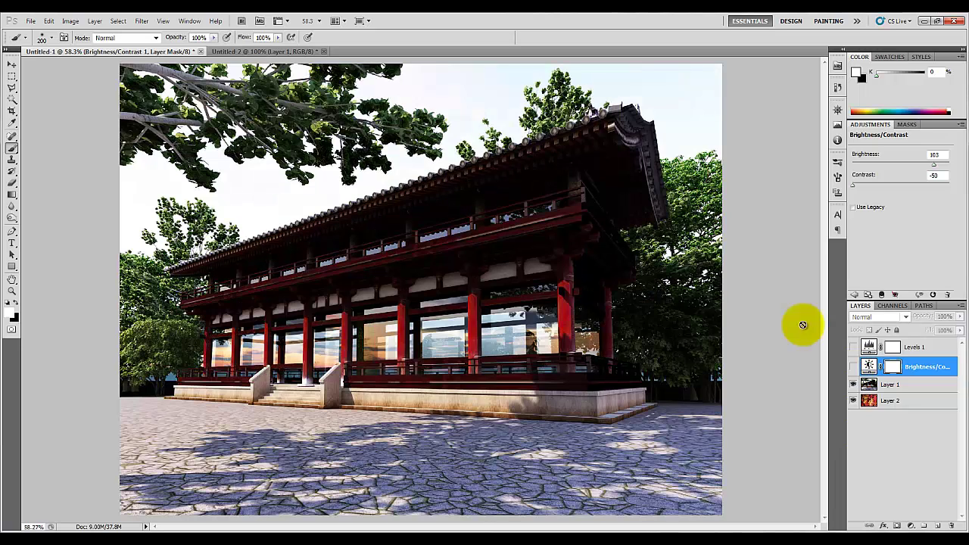
pyautogui.click(69, 21)
pyautogui.moveTo(102, 53)
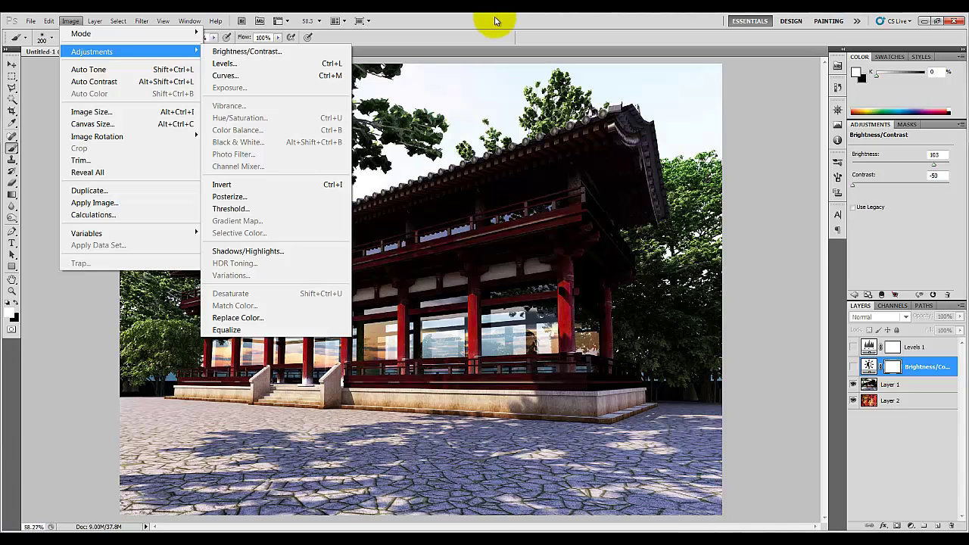
pyautogui.click(492, 26)
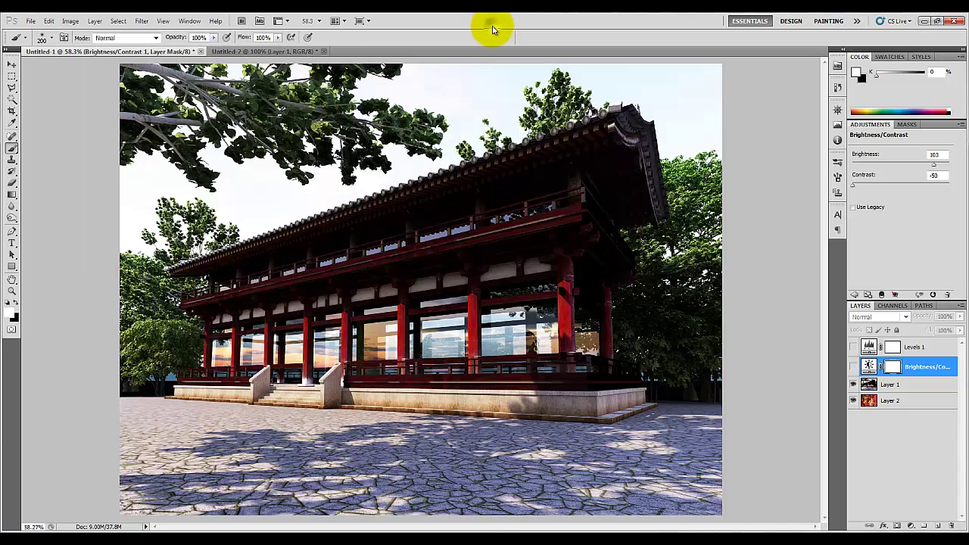
# Make the Brightness/Contrast layer visible, lower its brightness to about 95, and toggle the layer to compare the result
pyautogui.click(854, 367)
pyautogui.click(853, 366)
pyautogui.click(853, 366)
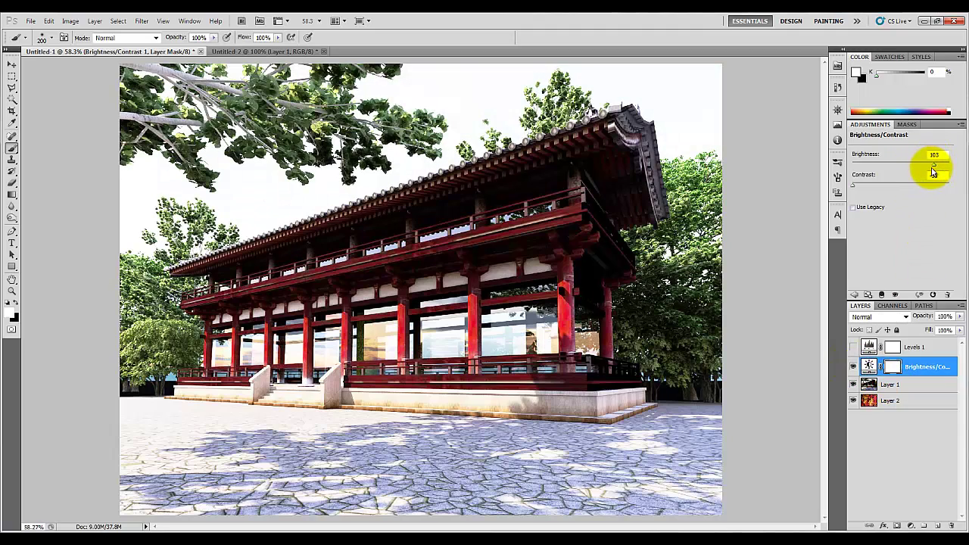
pyautogui.moveTo(935, 168)
pyautogui.mouseDown()
pyautogui.moveTo(915, 162)
pyautogui.moveTo(932, 169)
pyautogui.mouseUp()
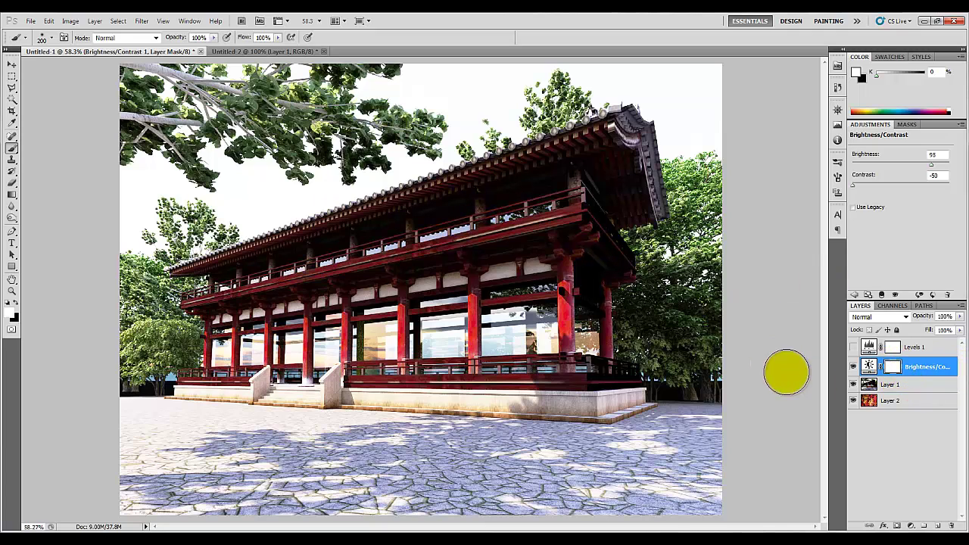
pyautogui.click(853, 367)
pyautogui.click(852, 367)
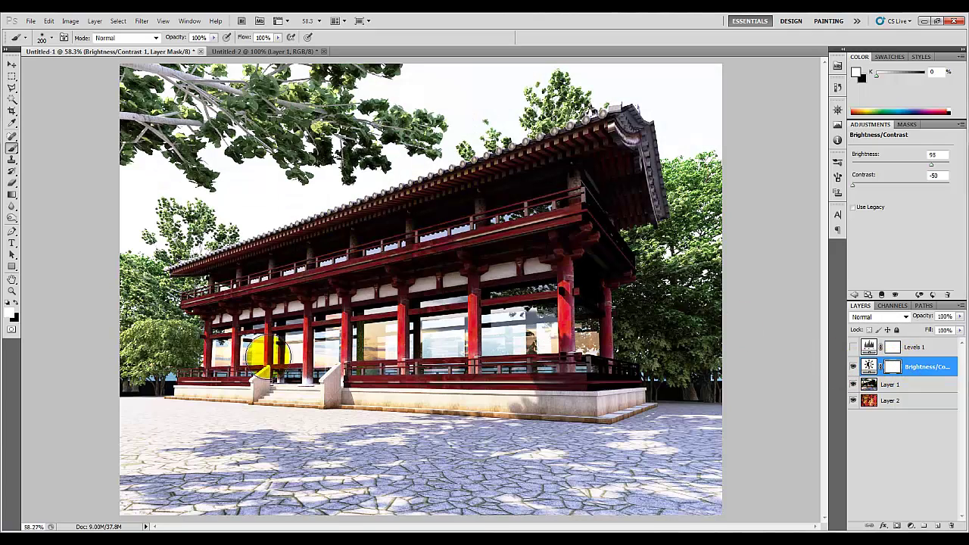
# Paint black on the Brightness/Contrast mask over the lower windows, the stone base and the courtyard paving
pyautogui.press('x')
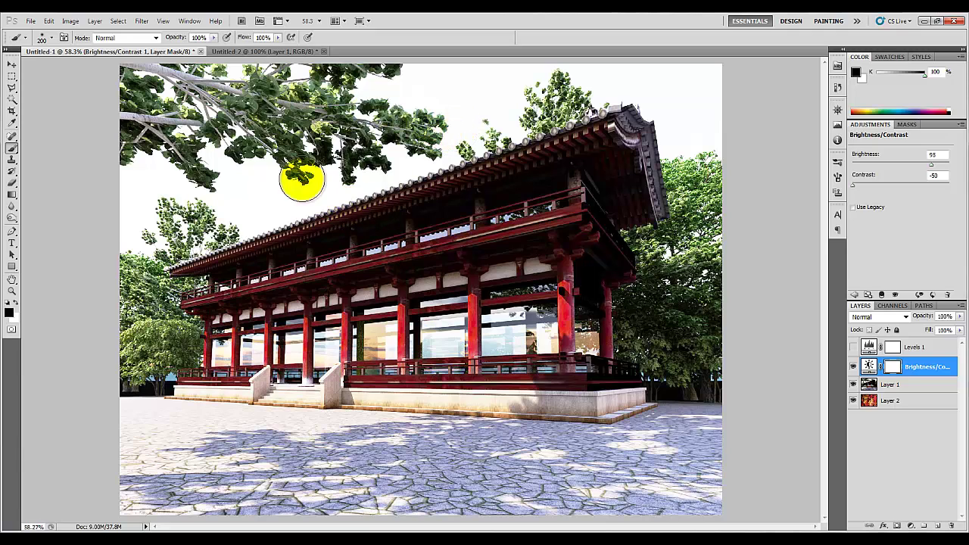
pyautogui.moveTo(159, 342)
pyautogui.mouseDown()
pyautogui.moveTo(173, 384)
pyautogui.moveTo(281, 354)
pyautogui.moveTo(221, 350)
pyautogui.mouseUp()
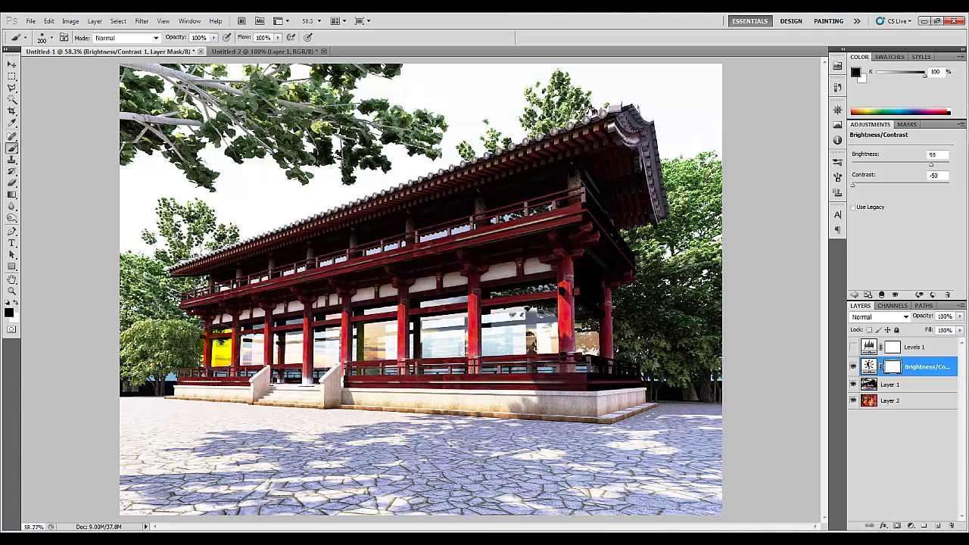
pyautogui.moveTo(221, 349)
pyautogui.mouseDown()
pyautogui.moveTo(169, 422)
pyautogui.moveTo(255, 378)
pyautogui.moveTo(235, 329)
pyautogui.moveTo(302, 362)
pyautogui.moveTo(292, 387)
pyautogui.moveTo(214, 280)
pyautogui.moveTo(231, 277)
pyautogui.mouseUp()
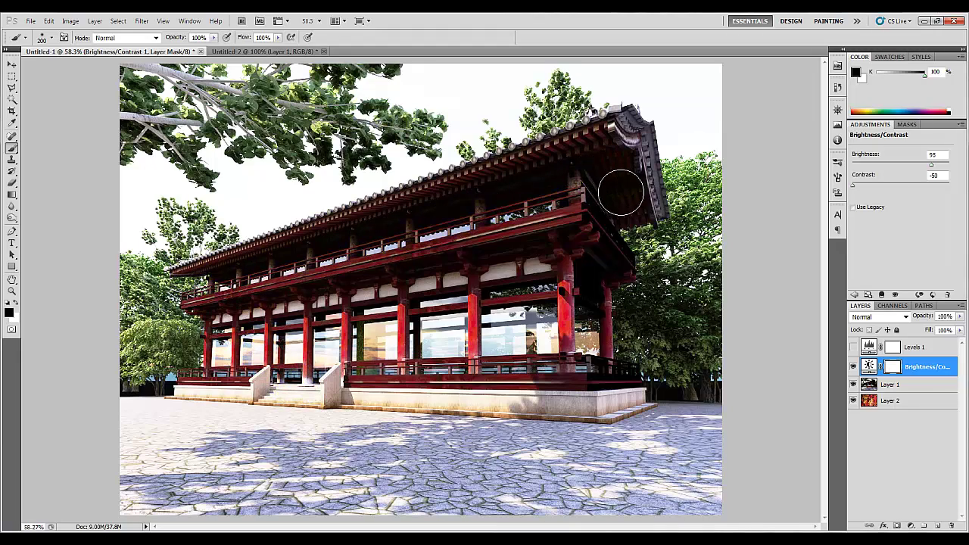
pyautogui.click(632, 221)
pyautogui.moveTo(632, 221)
pyautogui.mouseDown()
pyautogui.moveTo(591, 266)
pyautogui.moveTo(443, 259)
pyautogui.moveTo(202, 326)
pyautogui.moveTo(571, 216)
pyautogui.moveTo(475, 306)
pyautogui.moveTo(200, 342)
pyautogui.moveTo(286, 349)
pyautogui.moveTo(226, 399)
pyautogui.moveTo(419, 320)
pyautogui.moveTo(384, 327)
pyautogui.moveTo(514, 308)
pyautogui.moveTo(558, 328)
pyautogui.mouseUp()
pyautogui.click(199, 37)
pyautogui.moveTo(198, 37); pyautogui.dragTo(179, 42)
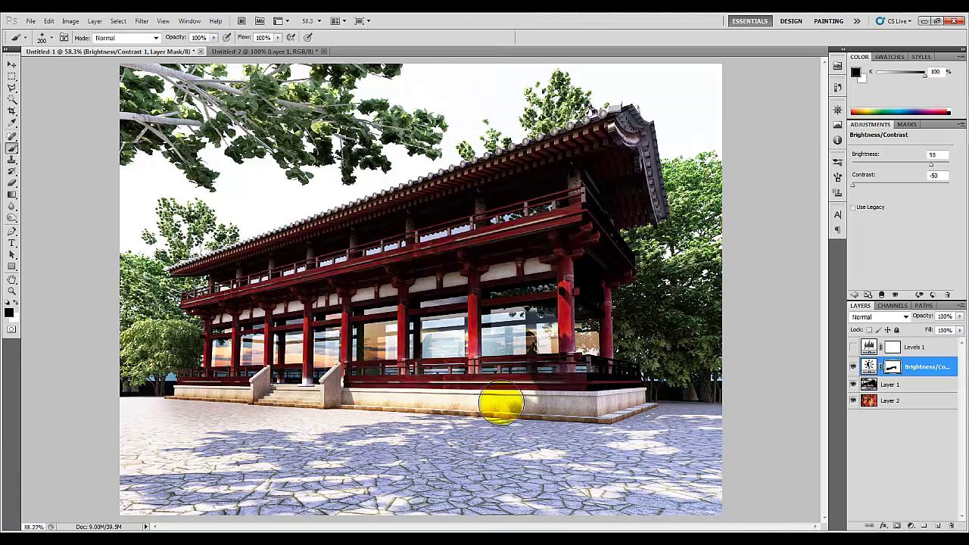
pyautogui.moveTo(396, 415); pyautogui.dragTo(391, 477)
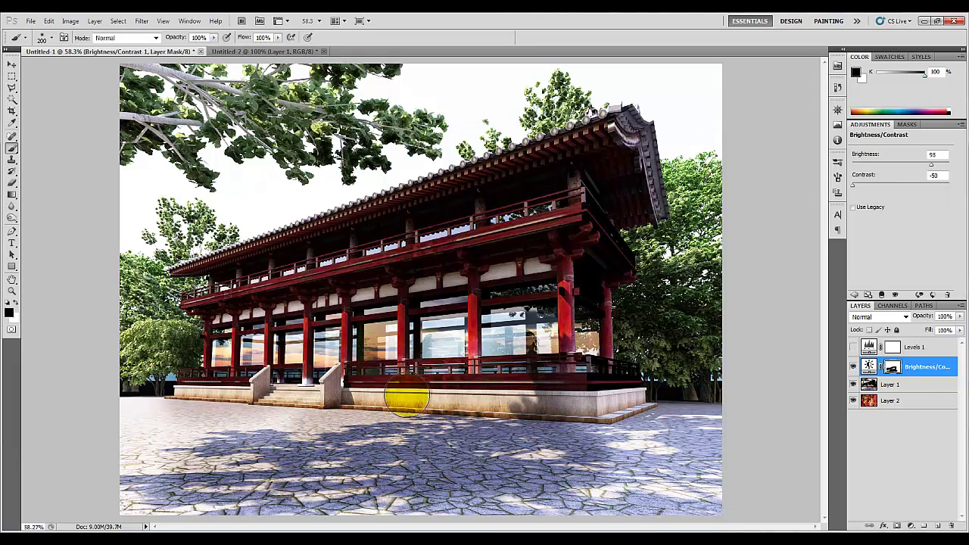
pyautogui.moveTo(408, 400)
pyautogui.mouseDown()
pyautogui.moveTo(217, 472)
pyautogui.moveTo(229, 471)
pyautogui.mouseUp()
pyautogui.moveTo(602, 483)
pyautogui.mouseDown()
pyautogui.moveTo(619, 402)
pyautogui.moveTo(661, 413)
pyautogui.moveTo(643, 397)
pyautogui.mouseUp()
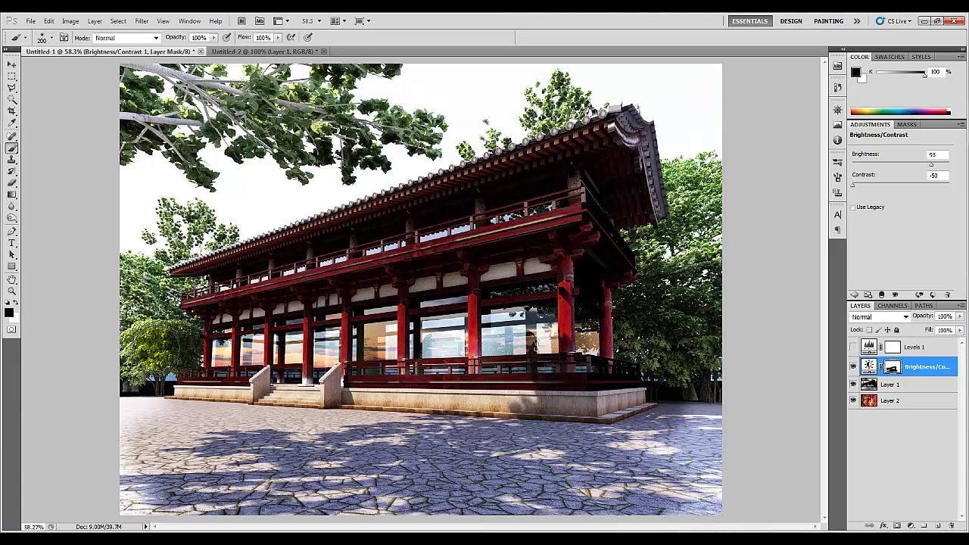
# Mask out the trees and sky around the pavilion with black on the Brightness/Contrast mask, resizing the brush to 150 px
pyautogui.moveTo(155, 357)
pyautogui.mouseDown()
pyautogui.moveTo(151, 389)
pyautogui.moveTo(274, 498)
pyautogui.moveTo(701, 497)
pyautogui.moveTo(722, 368)
pyautogui.moveTo(666, 340)
pyautogui.moveTo(664, 253)
pyautogui.moveTo(739, 201)
pyautogui.moveTo(712, 126)
pyautogui.moveTo(696, 175)
pyautogui.moveTo(707, 141)
pyautogui.moveTo(681, 98)
pyautogui.moveTo(703, 83)
pyautogui.moveTo(679, 110)
pyautogui.moveTo(593, 80)
pyautogui.moveTo(638, 80)
pyautogui.moveTo(607, 97)
pyautogui.moveTo(609, 72)
pyautogui.moveTo(643, 71)
pyautogui.moveTo(567, 76)
pyautogui.moveTo(695, 168)
pyautogui.moveTo(667, 100)
pyautogui.moveTo(653, 95)
pyautogui.moveTo(476, 86)
pyautogui.moveTo(371, 103)
pyautogui.moveTo(463, 125)
pyautogui.moveTo(210, 151)
pyautogui.moveTo(280, 84)
pyautogui.moveTo(129, 173)
pyautogui.moveTo(175, 201)
pyautogui.moveTo(443, 123)
pyautogui.moveTo(249, 210)
pyautogui.moveTo(580, 99)
pyautogui.moveTo(367, 143)
pyautogui.moveTo(216, 151)
pyautogui.moveTo(101, 303)
pyautogui.moveTo(118, 323)
pyautogui.moveTo(165, 295)
pyautogui.moveTo(177, 356)
pyautogui.moveTo(164, 330)
pyautogui.moveTo(174, 298)
pyautogui.moveTo(208, 284)
pyautogui.mouseUp()
pyautogui.press('[')
pyautogui.press('[')
pyautogui.press('[')
pyautogui.moveTo(140, 281)
pyautogui.mouseDown()
pyautogui.moveTo(225, 230)
pyautogui.moveTo(218, 222)
pyautogui.moveTo(247, 189)
pyautogui.mouseUp()
pyautogui.press(']')
pyautogui.press(']')
pyautogui.press(']')
pyautogui.press(']')
pyautogui.press(']')
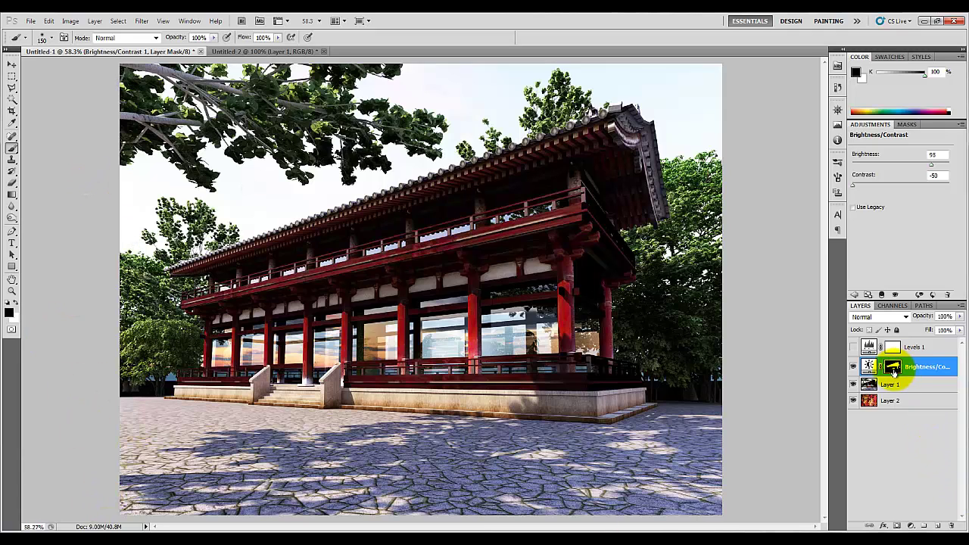
# Examine how the black and white areas of the Brightness/Contrast mask correspond to the pavilion and its surroundings
pyautogui.click(891, 368)
pyautogui.click(868, 384)
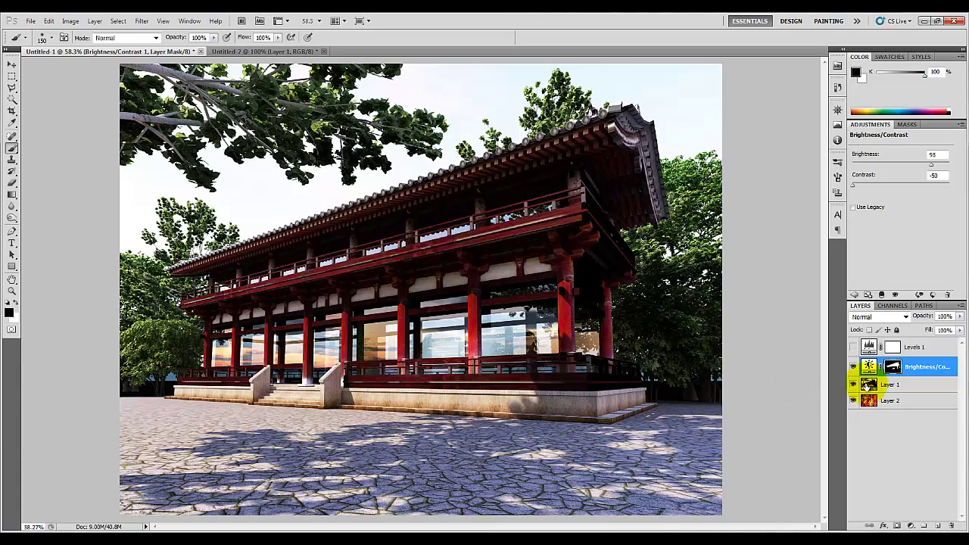
pyautogui.click(502, 221)
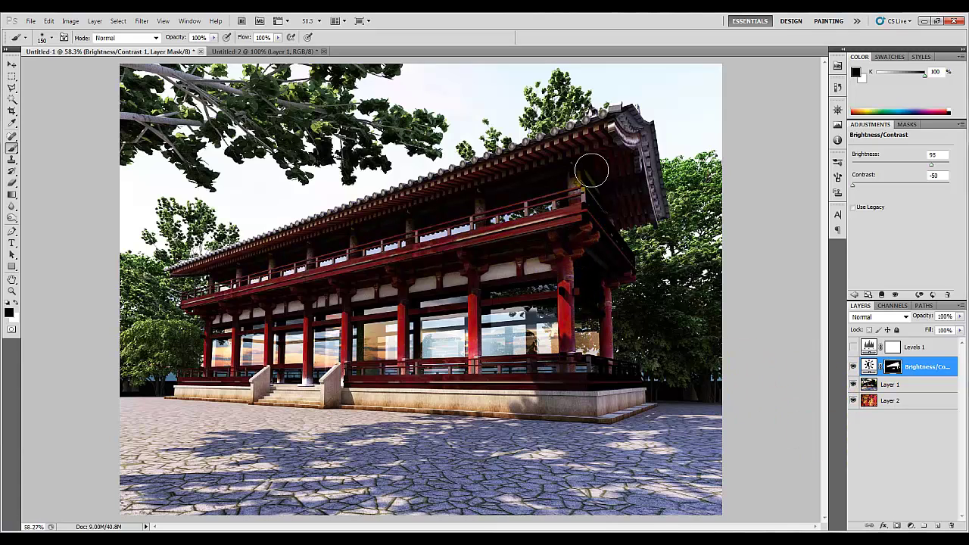
pyautogui.click(868, 365)
pyautogui.click(893, 367)
pyautogui.moveTo(534, 295)
pyautogui.mouseDown()
pyautogui.moveTo(537, 277)
pyautogui.moveTo(546, 295)
pyautogui.mouseUp()
pyautogui.click(529, 389)
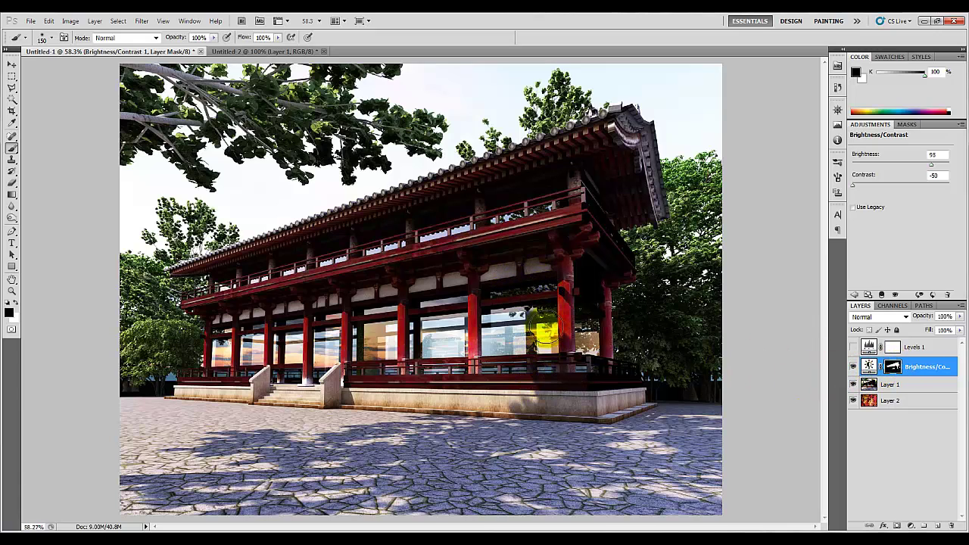
pyautogui.click(505, 274)
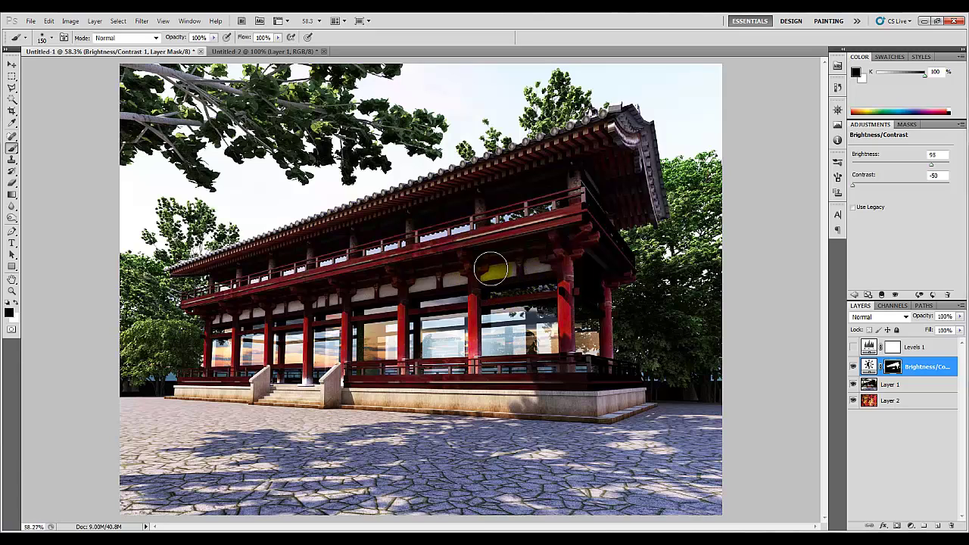
pyautogui.click(453, 252)
pyautogui.click(567, 315)
pyautogui.click(344, 254)
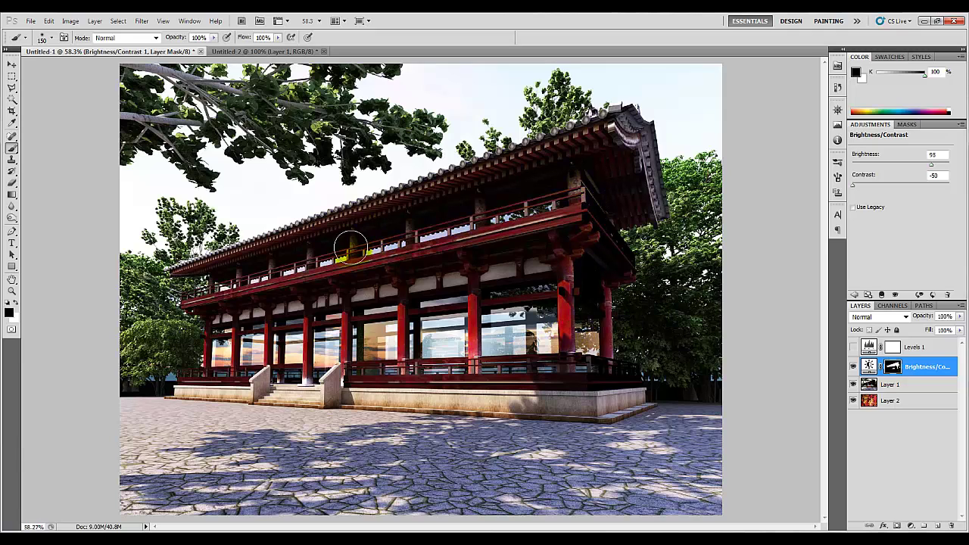
pyautogui.click(493, 218)
pyautogui.click(568, 191)
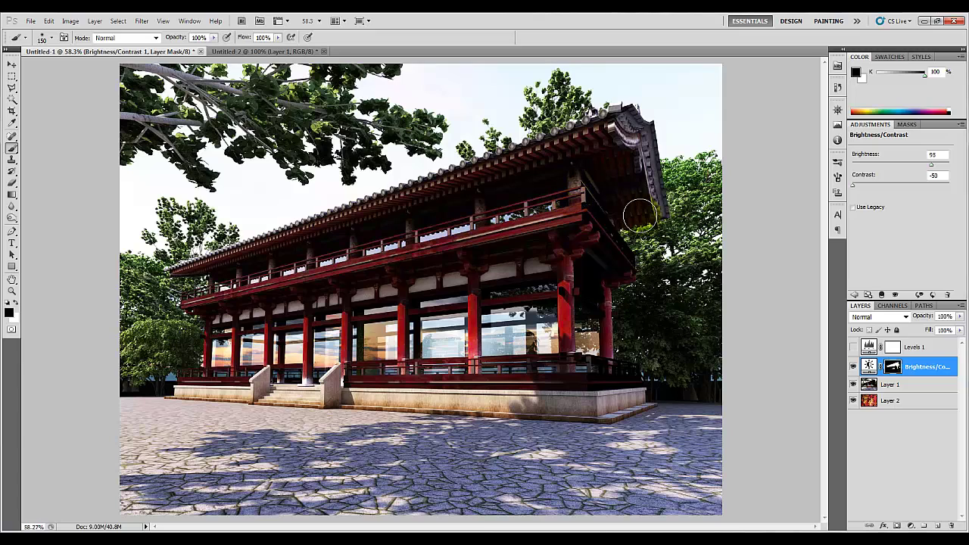
pyautogui.click(872, 362)
pyautogui.click(688, 155)
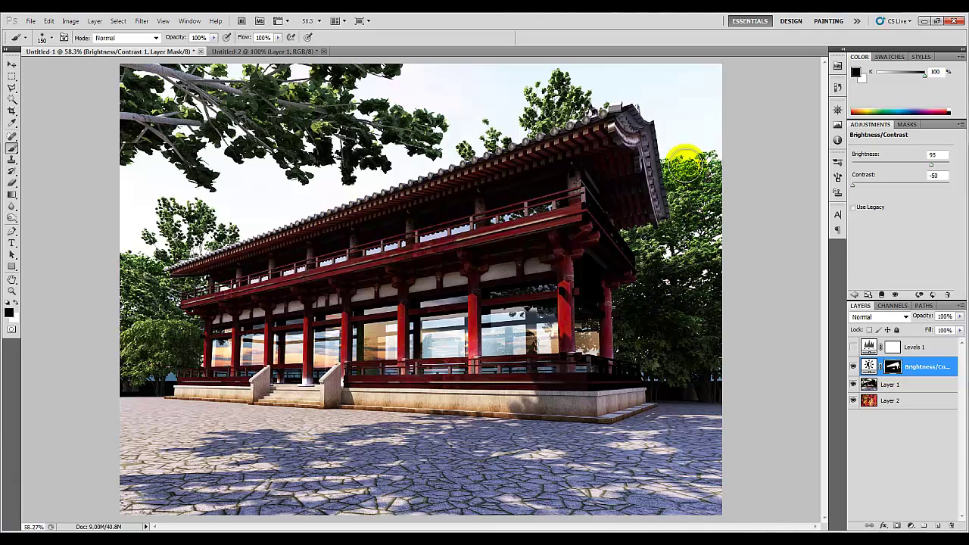
pyautogui.click(733, 281)
pyautogui.click(716, 328)
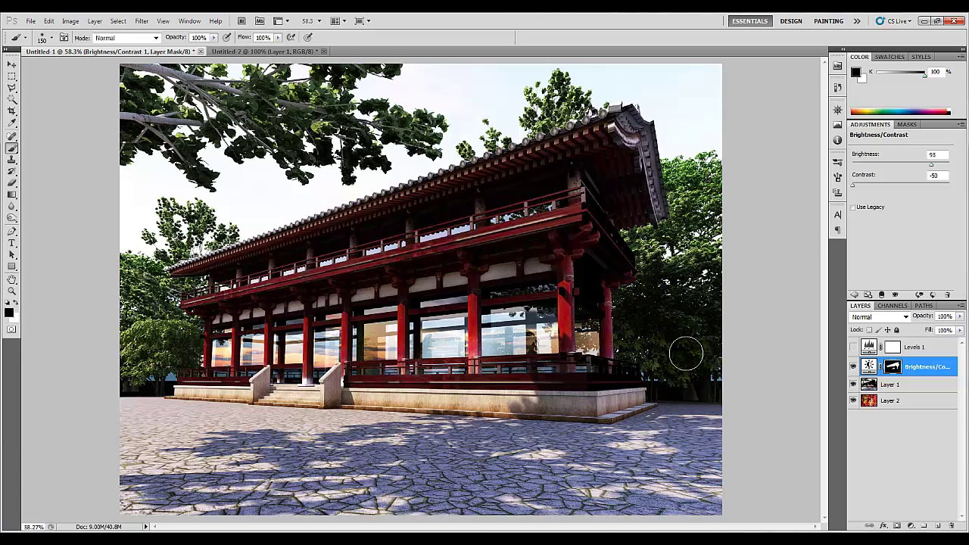
# Switch the brush to white and paint the Brightness/Contrast mask over the trees to the right of the pavilion
pyautogui.click(692, 293)
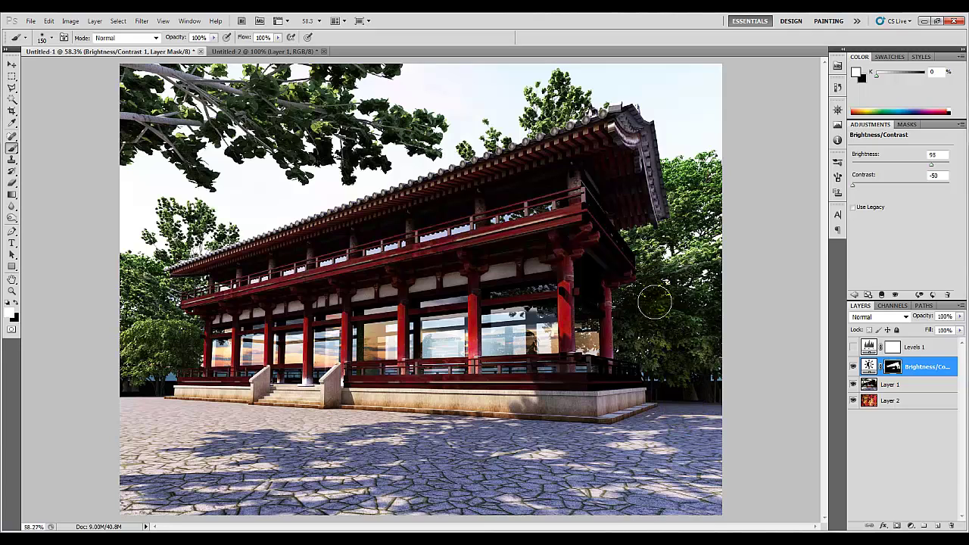
pyautogui.click(652, 351)
pyautogui.click(712, 352)
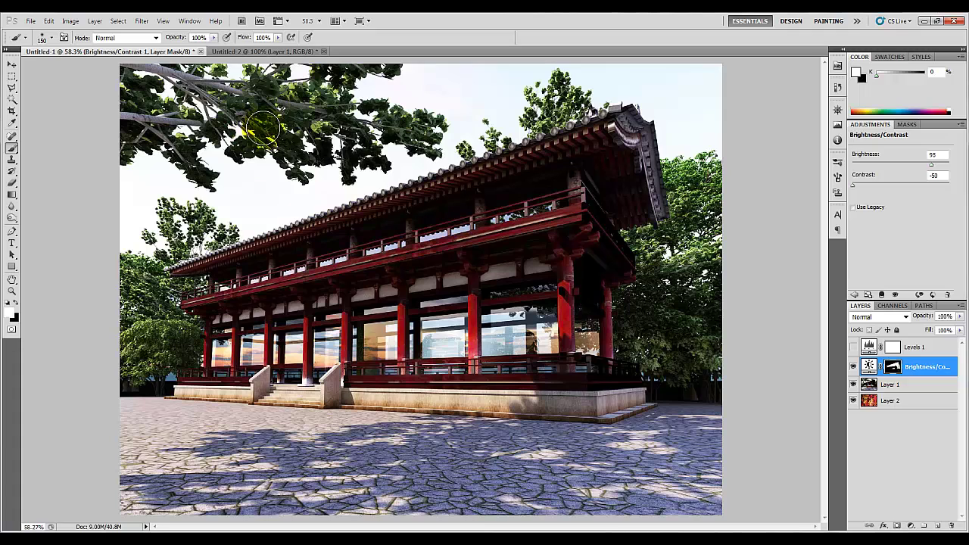
# Paint white on the Brightness/Contrast mask over the trees left of the pavilion, reducing the brush to 70 px for the edges
pyautogui.moveTo(173, 306)
pyautogui.mouseDown()
pyautogui.moveTo(150, 366)
pyautogui.moveTo(139, 367)
pyautogui.moveTo(112, 324)
pyautogui.mouseUp()
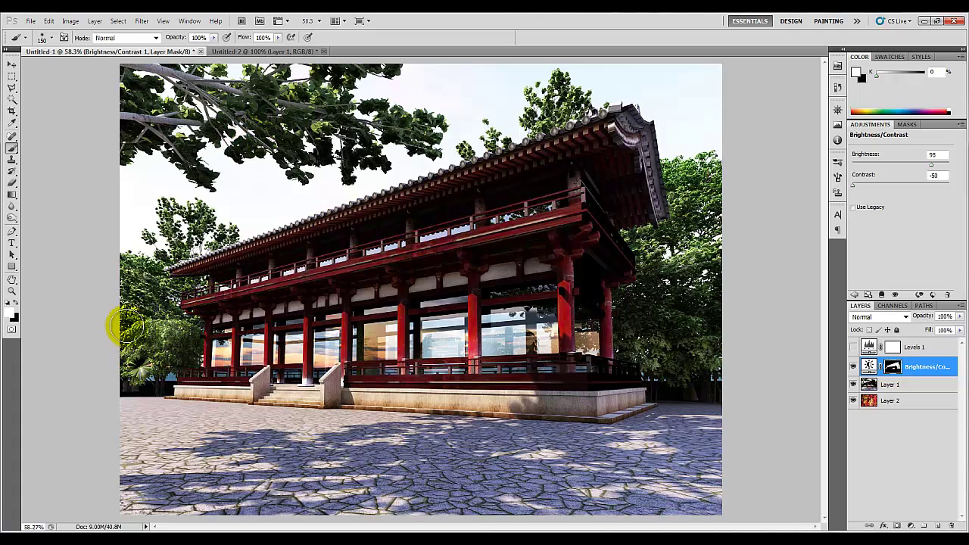
pyautogui.press('[')
pyautogui.press('[')
pyautogui.press('[')
pyautogui.press('[')
pyautogui.press('[')
pyautogui.click(120, 328)
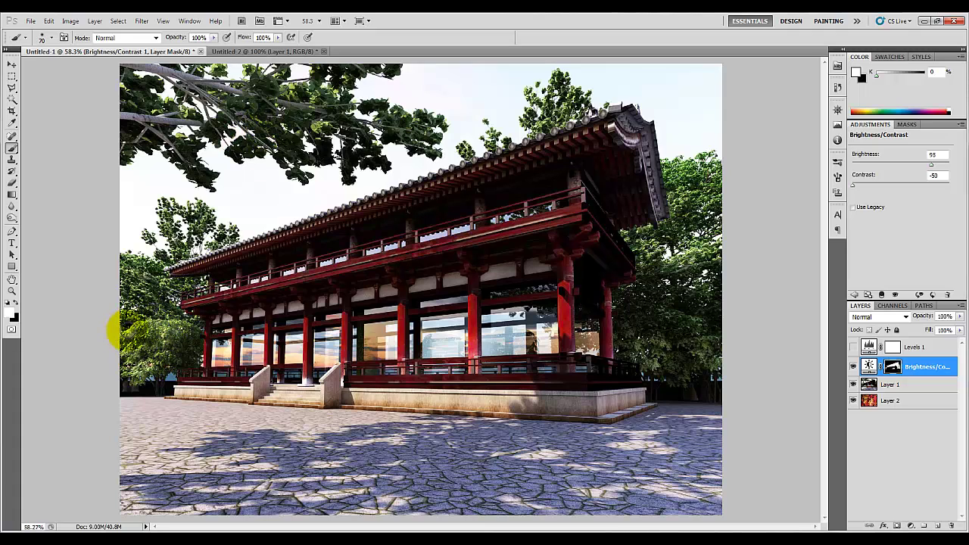
pyautogui.click(119, 270)
pyautogui.click(185, 227)
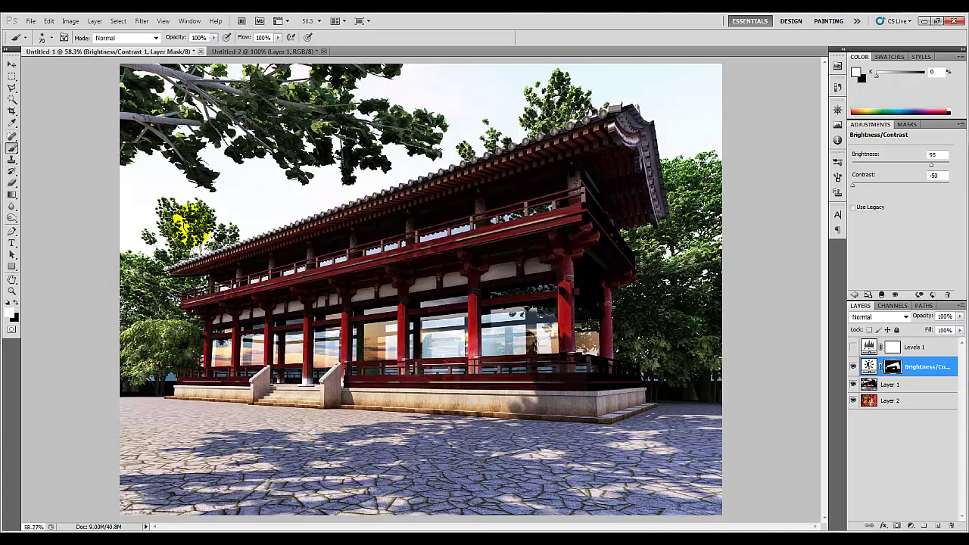
pyautogui.moveTo(186, 225)
pyautogui.mouseDown()
pyautogui.moveTo(194, 199)
pyautogui.moveTo(147, 237)
pyautogui.moveTo(134, 267)
pyautogui.mouseUp()
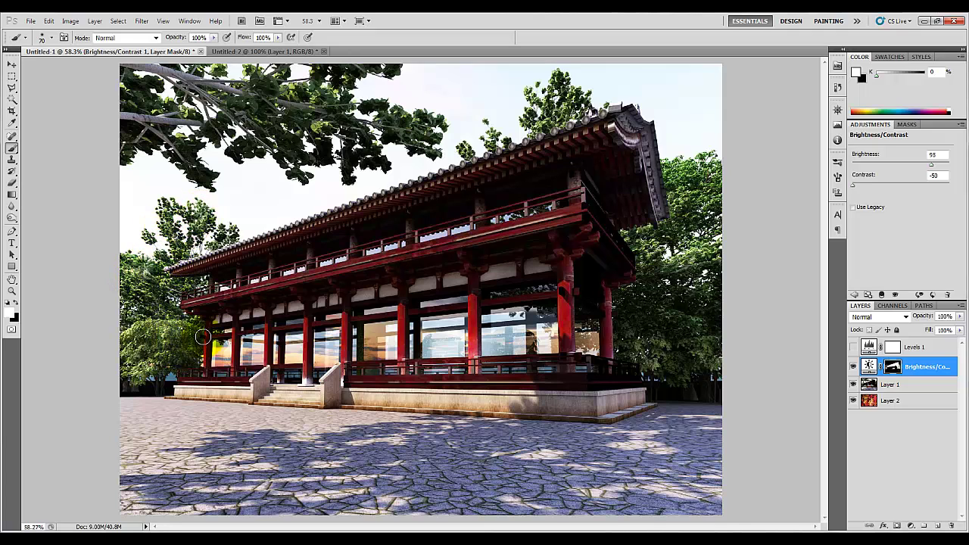
pyautogui.moveTo(194, 359); pyautogui.dragTo(135, 335)
# Refine the white mask areas over the trees right of the pavilion, enlarging the brush to 90 px near the columns
pyautogui.click(689, 280)
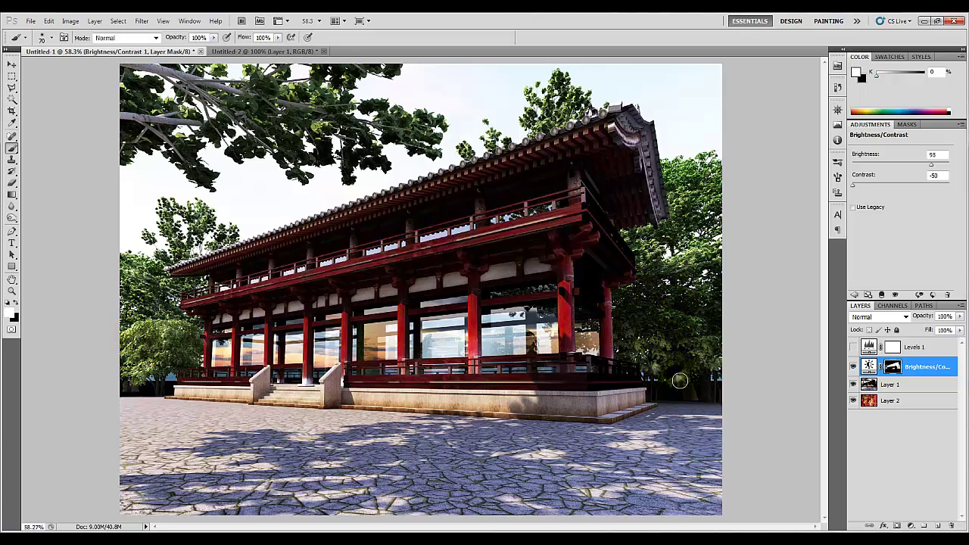
pyautogui.click(714, 356)
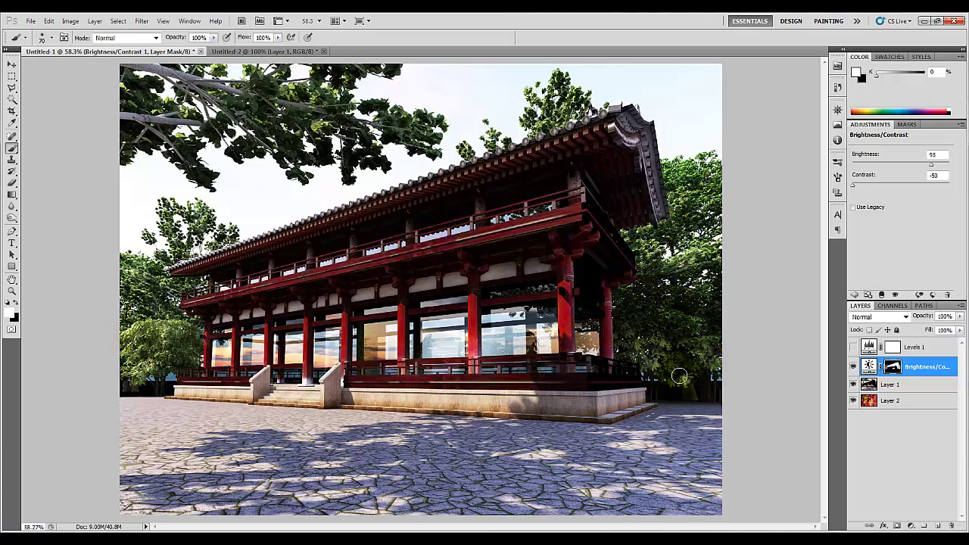
pyautogui.moveTo(704, 354)
pyautogui.mouseDown()
pyautogui.moveTo(731, 361)
pyautogui.moveTo(724, 242)
pyautogui.moveTo(724, 310)
pyautogui.moveTo(658, 299)
pyautogui.moveTo(624, 329)
pyautogui.moveTo(704, 174)
pyautogui.mouseUp()
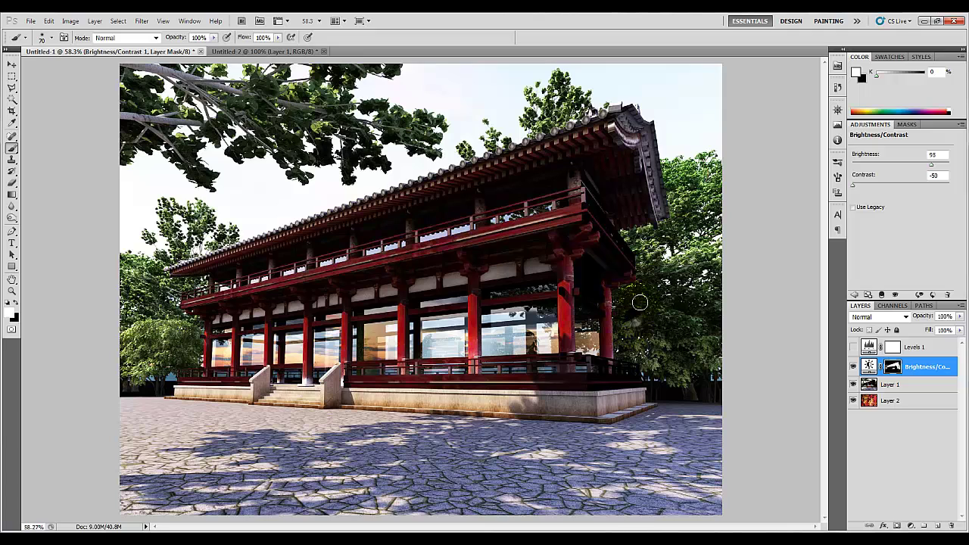
pyautogui.press(']')
pyautogui.press(']')
pyautogui.press(']')
pyautogui.moveTo(642, 296)
pyautogui.mouseDown()
pyautogui.moveTo(651, 393)
pyautogui.moveTo(648, 358)
pyautogui.mouseUp()
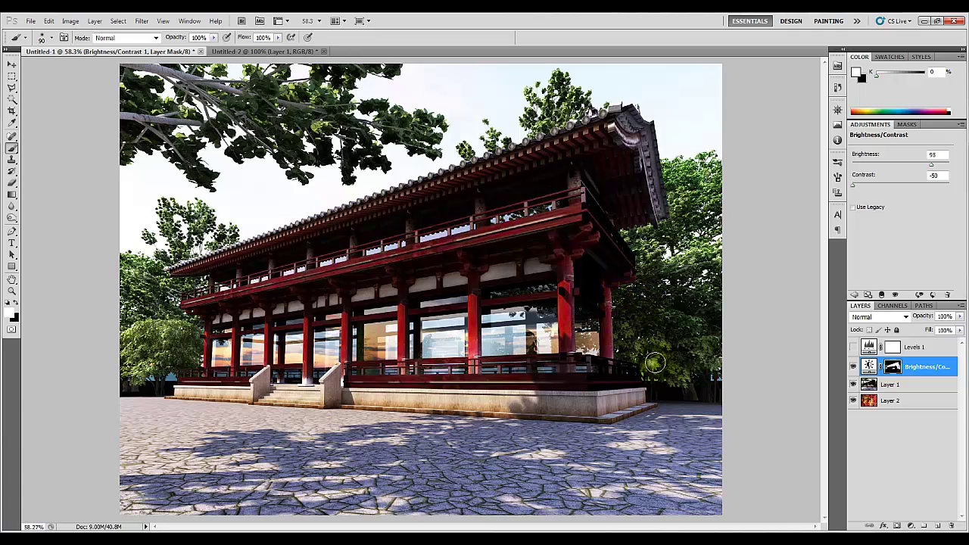
# Toggle the masked Brightness/Contrast layer off and on repeatedly to compare the pavilion and trees, leaving it visible
pyautogui.click(853, 367)
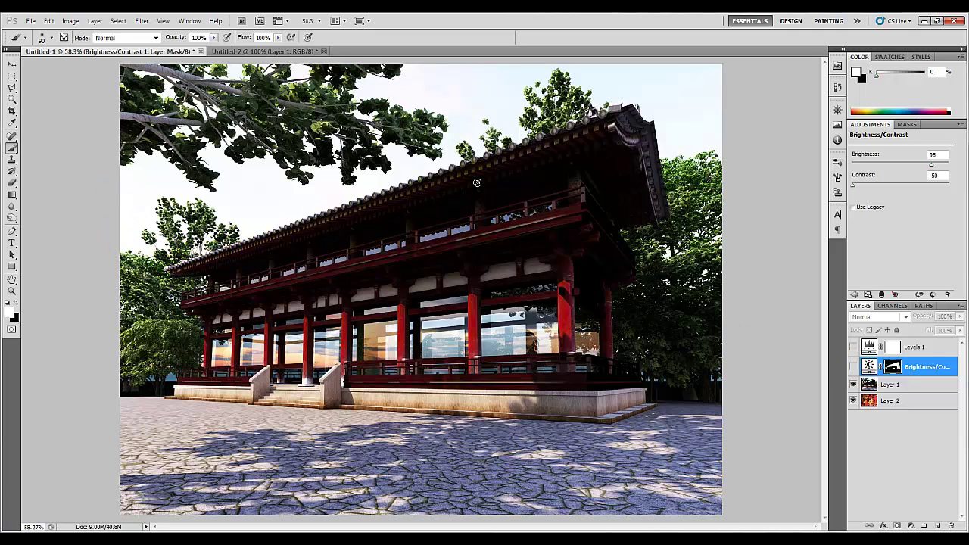
pyautogui.click(853, 367)
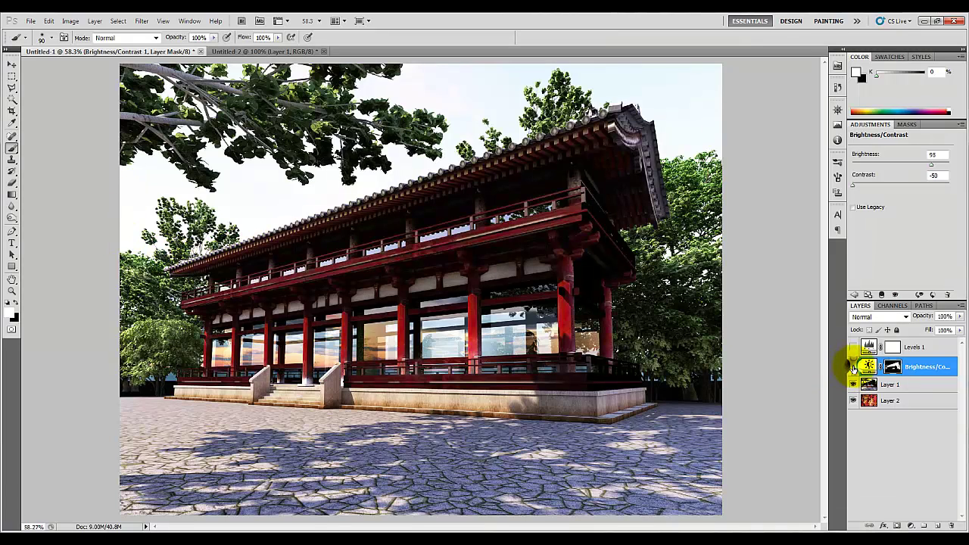
pyautogui.click(853, 367)
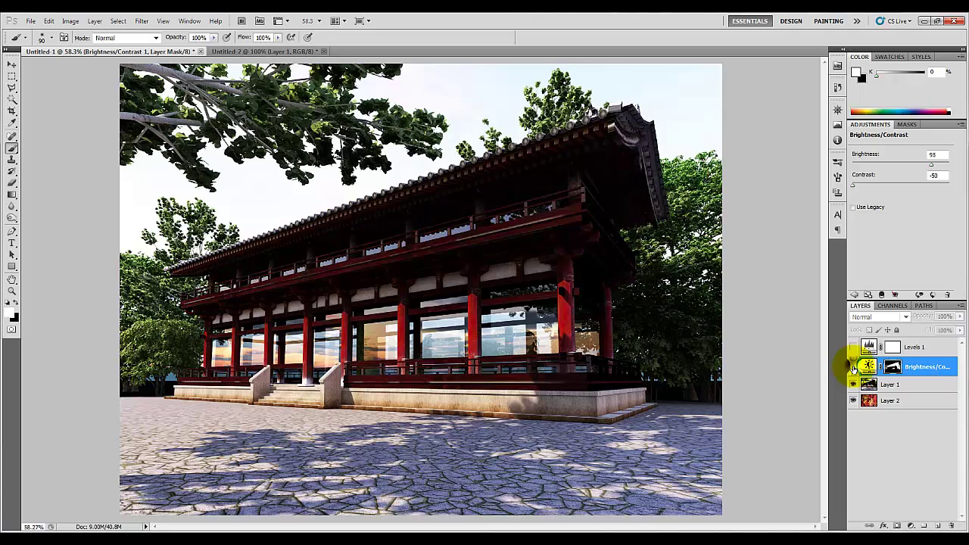
pyautogui.click(852, 367)
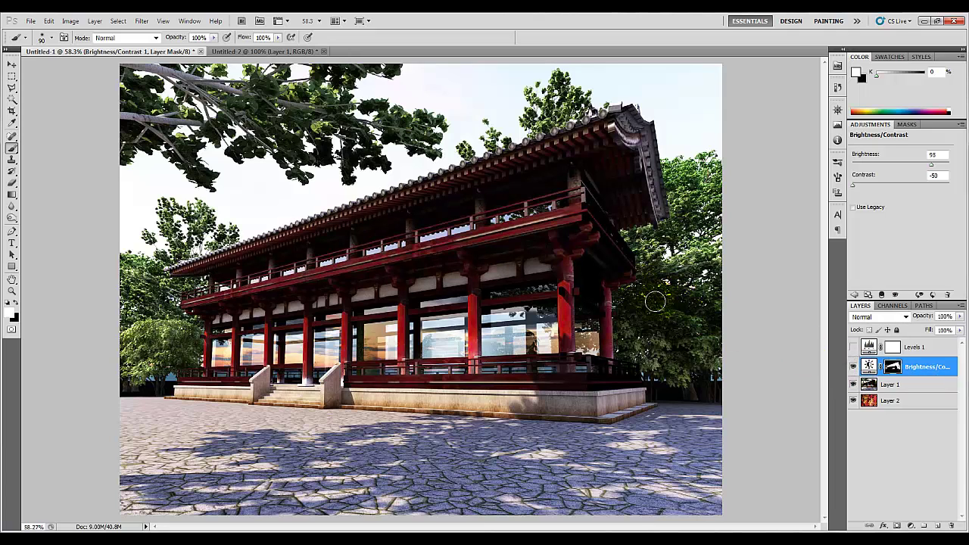
pyautogui.click(853, 370)
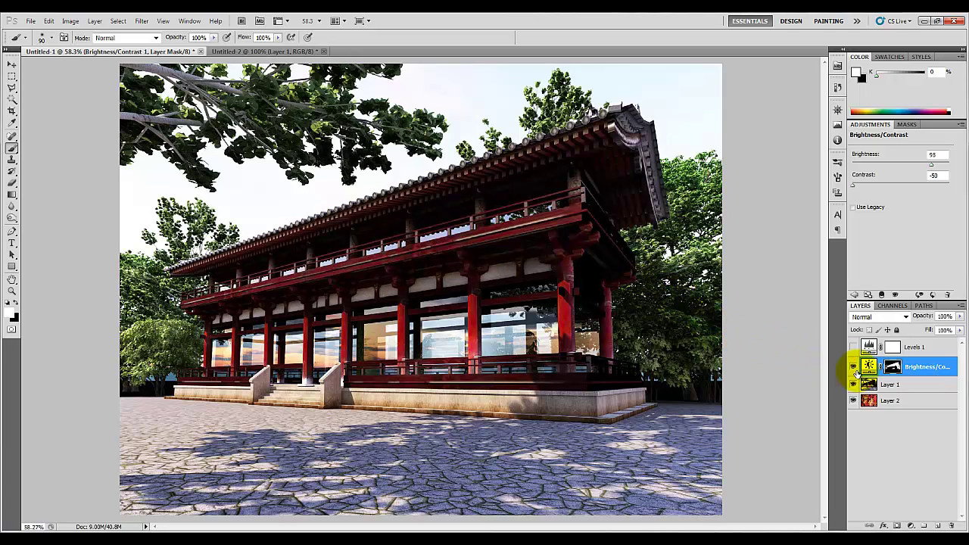
pyautogui.click(853, 368)
pyautogui.click(853, 368)
pyautogui.click(854, 367)
pyautogui.click(854, 367)
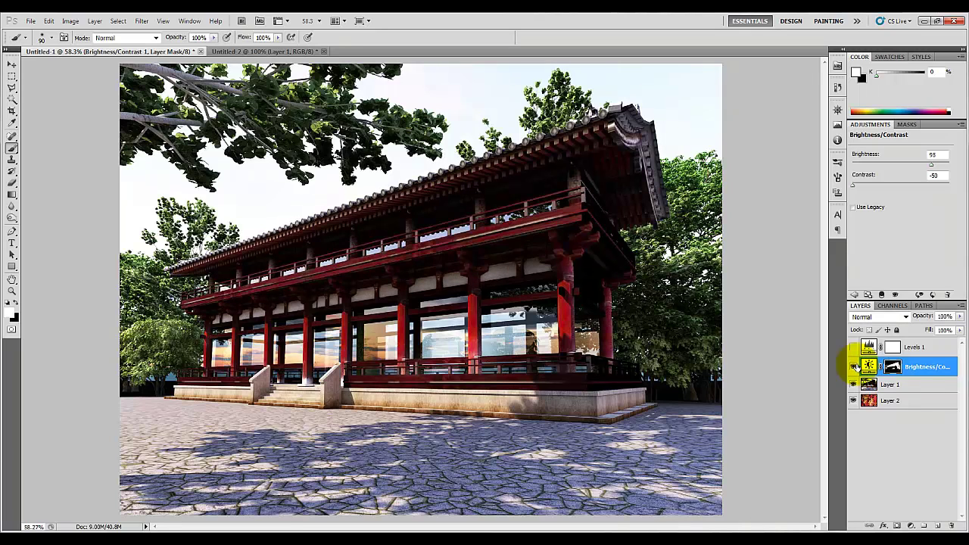
# Make the Levels layer visible, invert its mask to solid black, and toggle the layer off to compare the image
pyautogui.click(908, 345)
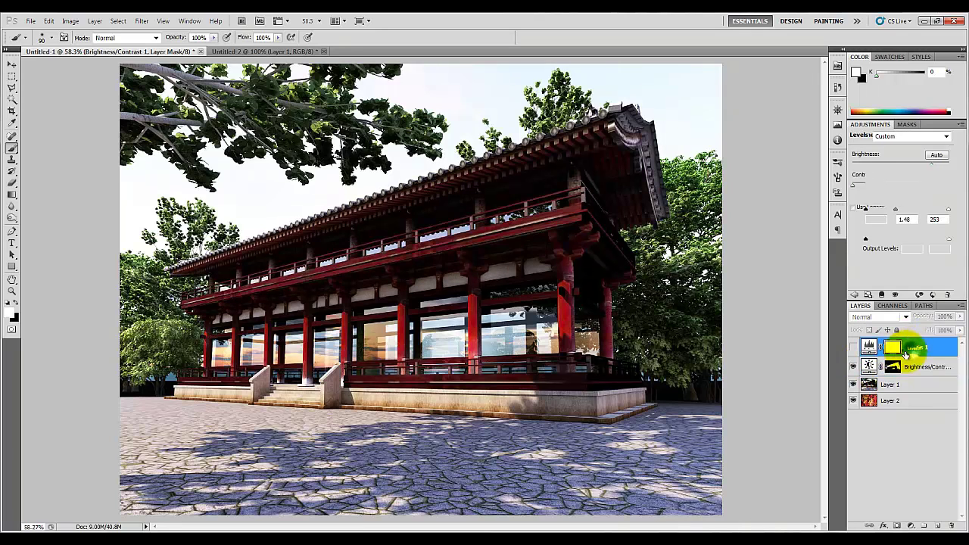
pyautogui.click(853, 347)
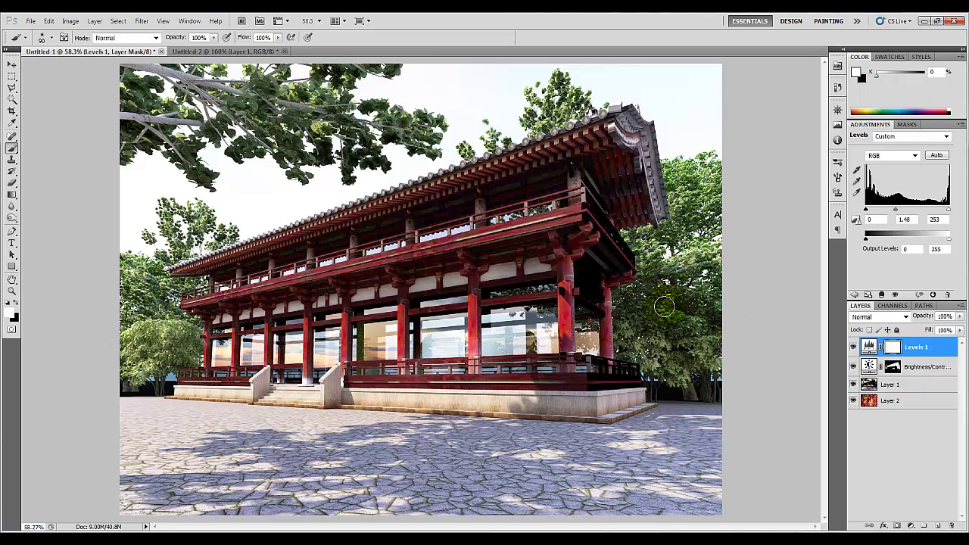
pyautogui.moveTo(679, 340)
pyautogui.mouseDown()
pyautogui.moveTo(690, 341)
pyautogui.moveTo(681, 328)
pyautogui.moveTo(651, 325)
pyautogui.moveTo(692, 400)
pyautogui.moveTo(703, 382)
pyautogui.mouseUp()
pyautogui.hotkey('ctrl', 'z')
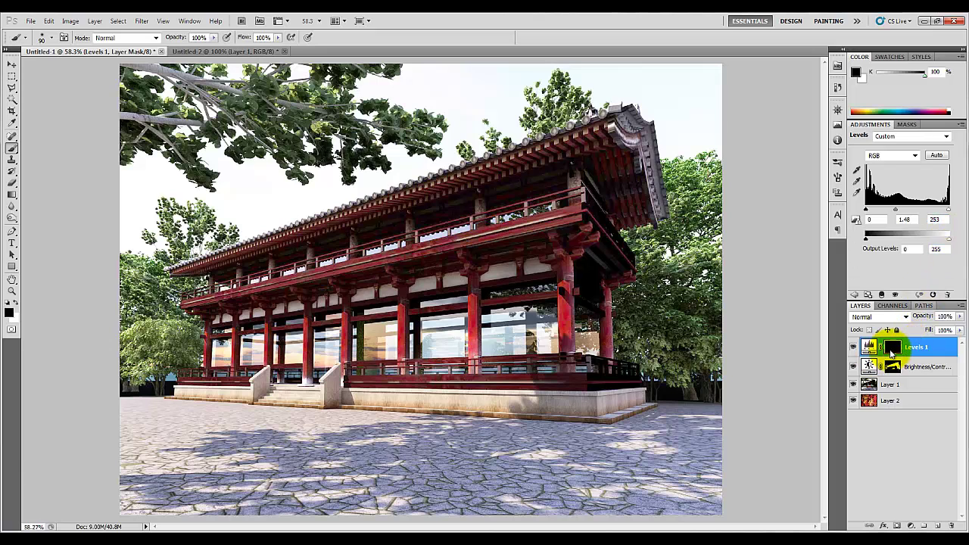
pyautogui.hotkey('ctrl', 'i')
pyautogui.click(853, 346)
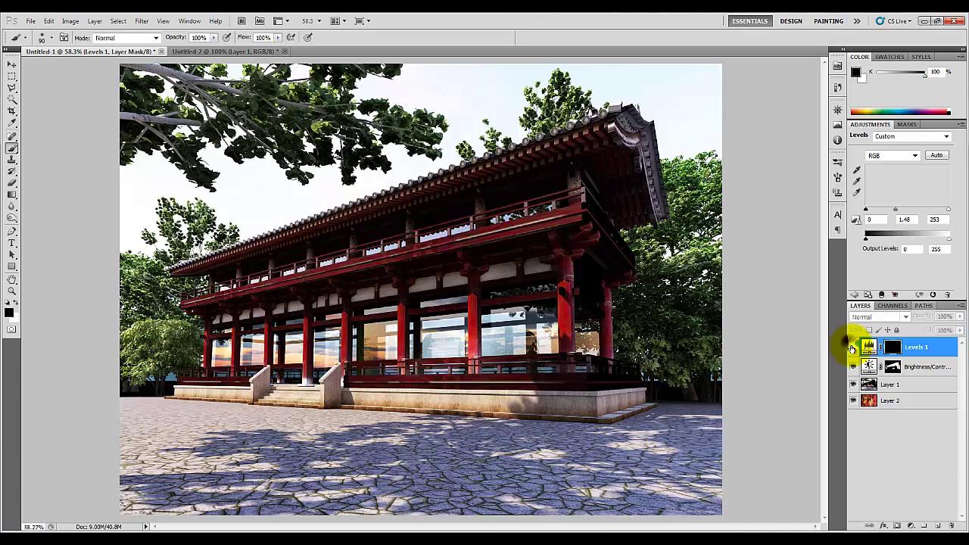
# Show the Levels layer, select its mask and paint white along the upper gallery beneath the eaves with a 125 px brush
pyautogui.click(868, 345)
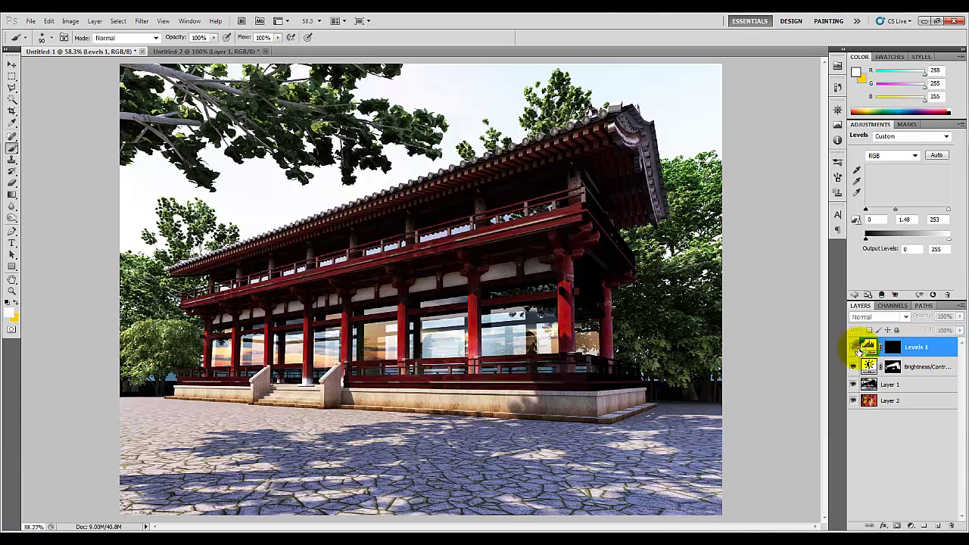
pyautogui.click(854, 348)
pyautogui.click(854, 348)
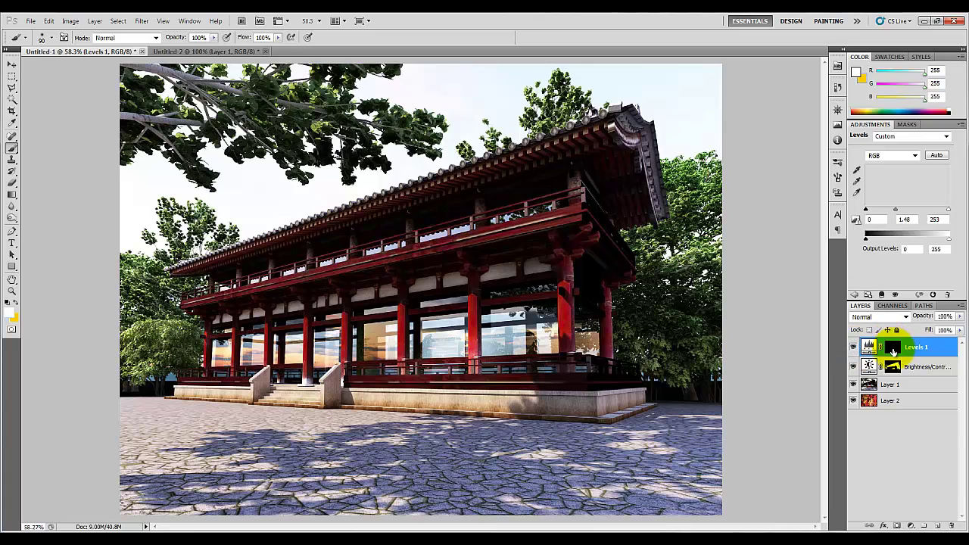
pyautogui.click(893, 348)
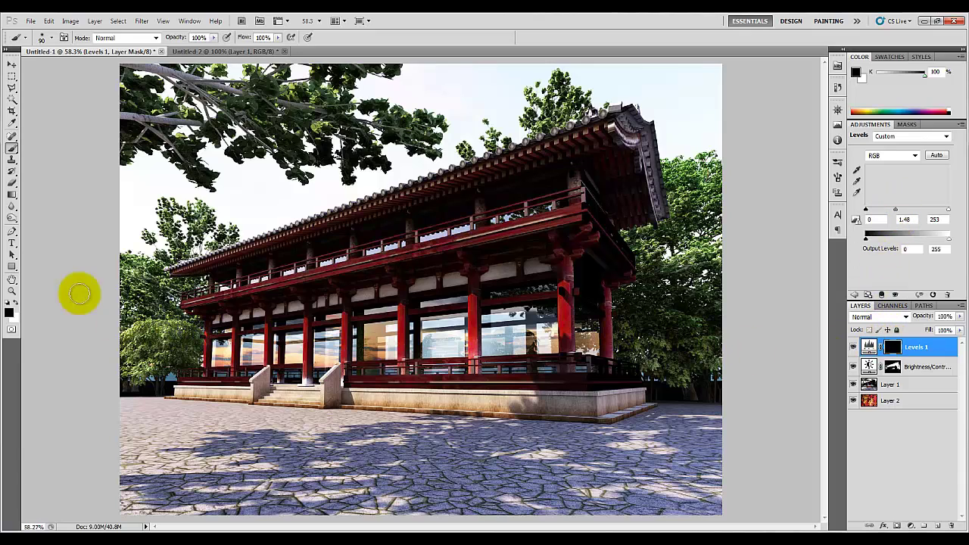
pyautogui.press('x')
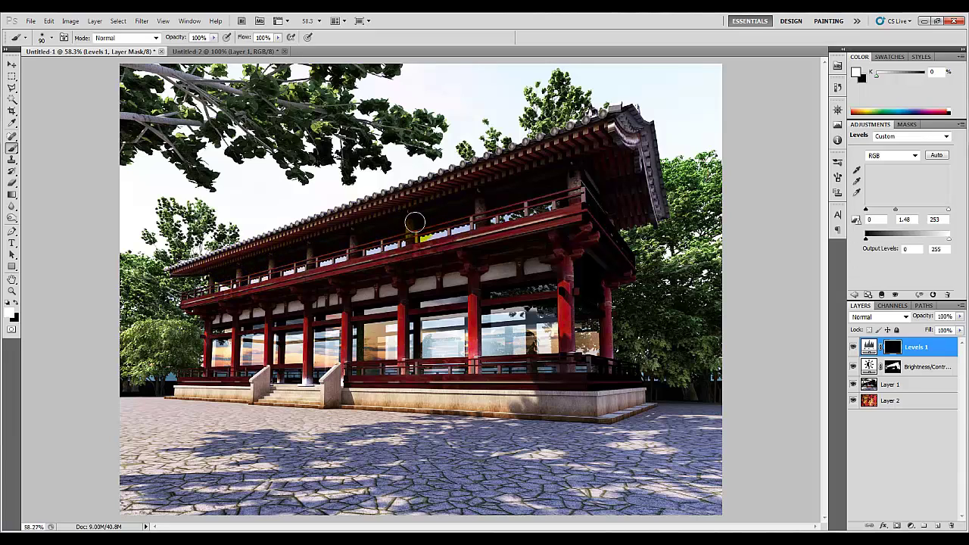
pyautogui.press(']')
pyautogui.press(']')
pyautogui.moveTo(269, 271)
pyautogui.mouseDown()
pyautogui.moveTo(292, 263)
pyautogui.moveTo(226, 277)
pyautogui.moveTo(390, 233)
pyautogui.moveTo(374, 242)
pyautogui.moveTo(385, 223)
pyautogui.mouseUp()
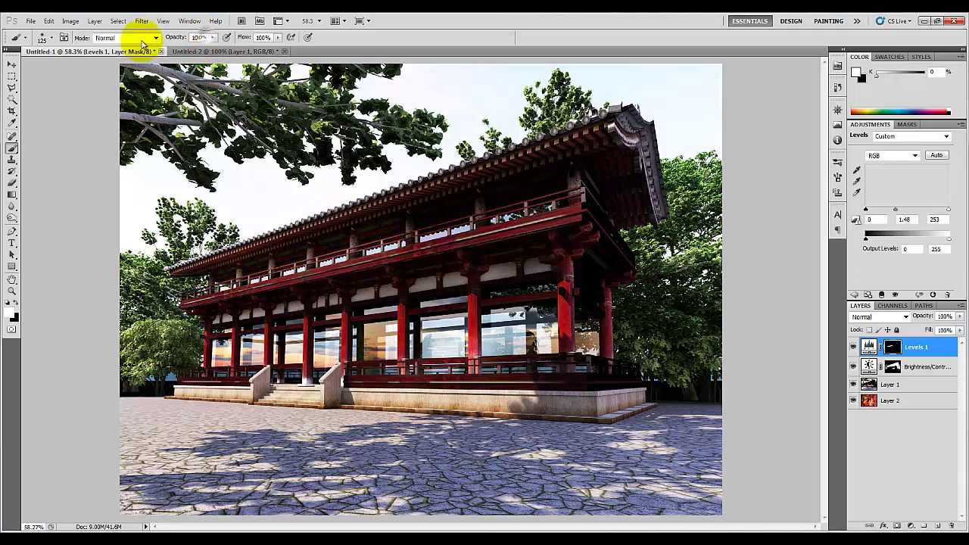
# Set the brush opacity to 50% and paint white on the Levels mask along the roof's underside, including its near corner
pyautogui.press('Return')
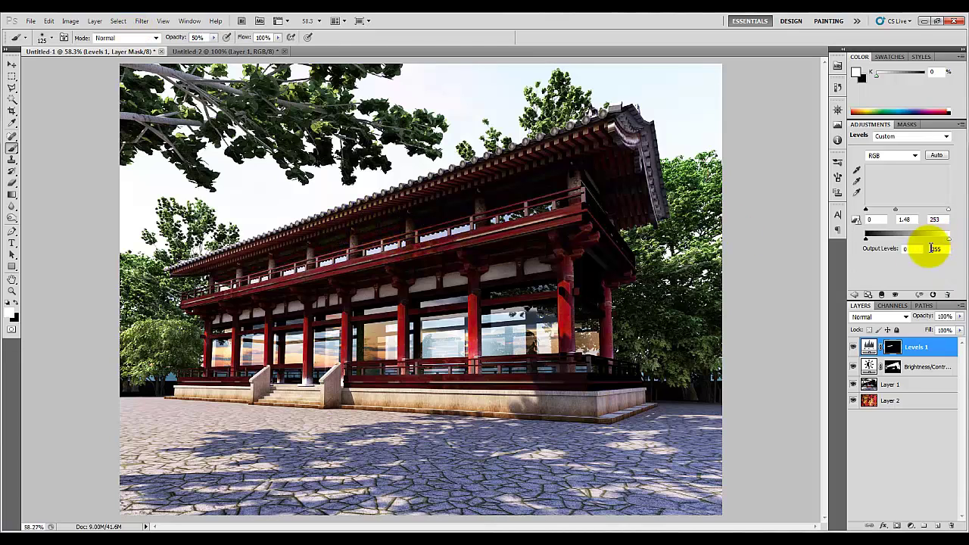
pyautogui.moveTo(409, 198)
pyautogui.mouseDown()
pyautogui.moveTo(396, 230)
pyautogui.moveTo(448, 220)
pyautogui.moveTo(396, 235)
pyautogui.moveTo(454, 218)
pyautogui.mouseUp()
pyautogui.moveTo(550, 165)
pyautogui.mouseDown()
pyautogui.moveTo(591, 186)
pyautogui.moveTo(600, 209)
pyautogui.moveTo(607, 173)
pyautogui.moveTo(616, 188)
pyautogui.moveTo(627, 170)
pyautogui.moveTo(628, 210)
pyautogui.moveTo(629, 163)
pyautogui.moveTo(624, 178)
pyautogui.moveTo(637, 139)
pyautogui.moveTo(596, 167)
pyautogui.moveTo(613, 143)
pyautogui.moveTo(549, 160)
pyautogui.moveTo(506, 158)
pyautogui.moveTo(624, 168)
pyautogui.moveTo(637, 184)
pyautogui.moveTo(632, 228)
pyautogui.moveTo(559, 188)
pyautogui.moveTo(482, 193)
pyautogui.moveTo(572, 148)
pyautogui.moveTo(563, 177)
pyautogui.moveTo(362, 225)
pyautogui.moveTo(482, 205)
pyautogui.moveTo(391, 216)
pyautogui.moveTo(183, 275)
pyautogui.moveTo(188, 266)
pyautogui.moveTo(249, 269)
pyautogui.moveTo(360, 232)
pyautogui.moveTo(178, 246)
pyautogui.moveTo(245, 252)
pyautogui.moveTo(204, 277)
pyautogui.moveTo(132, 192)
pyautogui.moveTo(210, 242)
pyautogui.moveTo(192, 300)
pyautogui.moveTo(460, 236)
pyautogui.moveTo(435, 209)
pyautogui.moveTo(225, 267)
pyautogui.moveTo(402, 219)
pyautogui.moveTo(213, 280)
pyautogui.moveTo(392, 226)
pyautogui.moveTo(252, 270)
pyautogui.moveTo(263, 251)
pyautogui.moveTo(234, 271)
pyautogui.moveTo(360, 240)
pyautogui.moveTo(193, 287)
pyautogui.moveTo(272, 258)
pyautogui.mouseUp()
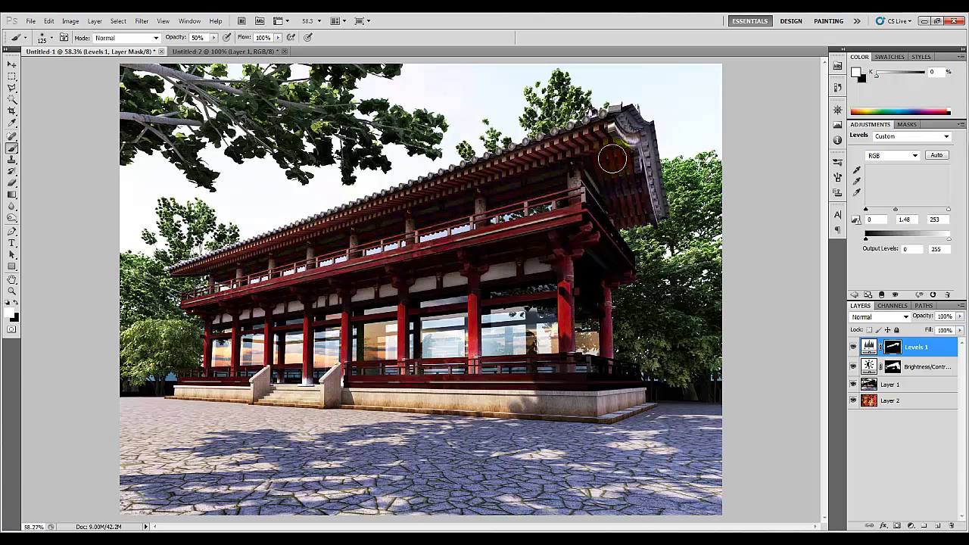
pyautogui.moveTo(600, 184)
pyautogui.mouseDown()
pyautogui.moveTo(553, 180)
pyautogui.moveTo(383, 231)
pyautogui.moveTo(495, 192)
pyautogui.moveTo(382, 243)
pyautogui.moveTo(579, 177)
pyautogui.moveTo(627, 182)
pyautogui.mouseUp()
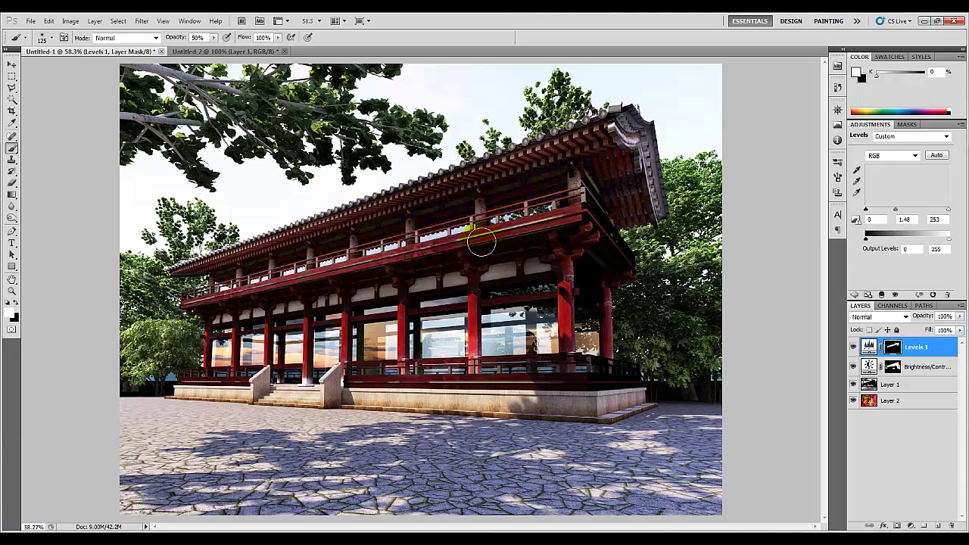
# Paint white at 50% opacity on the Levels mask over the pavilion's lower beams, far-end columns and the dark area beneath the near balcony corner
pyautogui.moveTo(226, 317)
pyautogui.mouseDown()
pyautogui.moveTo(202, 305)
pyautogui.moveTo(279, 298)
pyautogui.moveTo(211, 312)
pyautogui.moveTo(368, 262)
pyautogui.moveTo(232, 312)
pyautogui.moveTo(338, 276)
pyautogui.moveTo(285, 302)
pyautogui.moveTo(429, 273)
pyautogui.moveTo(309, 304)
pyautogui.moveTo(220, 309)
pyautogui.mouseUp()
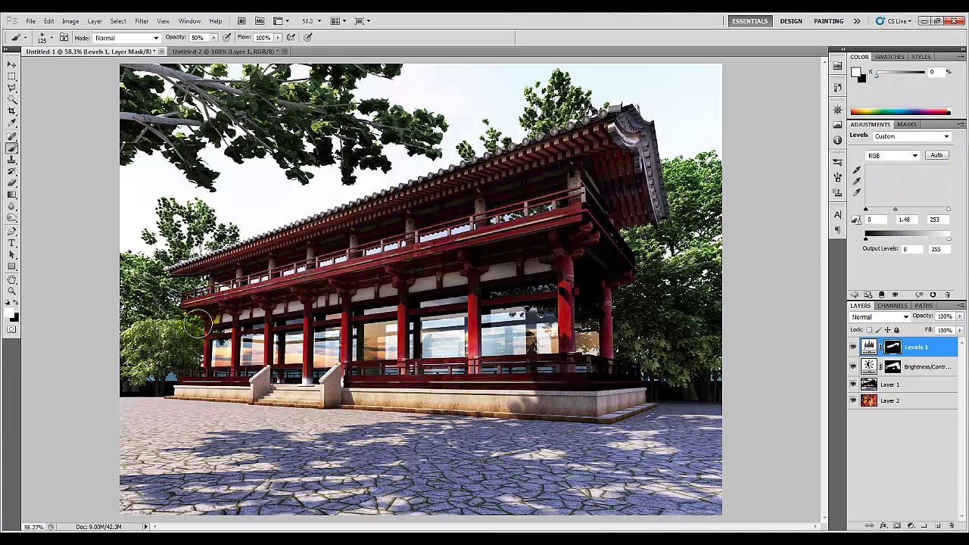
pyautogui.moveTo(201, 317)
pyautogui.mouseDown()
pyautogui.moveTo(252, 298)
pyautogui.moveTo(194, 314)
pyautogui.moveTo(361, 282)
pyautogui.moveTo(302, 293)
pyautogui.moveTo(532, 232)
pyautogui.moveTo(488, 248)
pyautogui.moveTo(549, 255)
pyautogui.moveTo(501, 257)
pyautogui.moveTo(364, 299)
pyautogui.moveTo(402, 283)
pyautogui.moveTo(212, 307)
pyautogui.moveTo(227, 308)
pyautogui.moveTo(232, 284)
pyautogui.mouseUp()
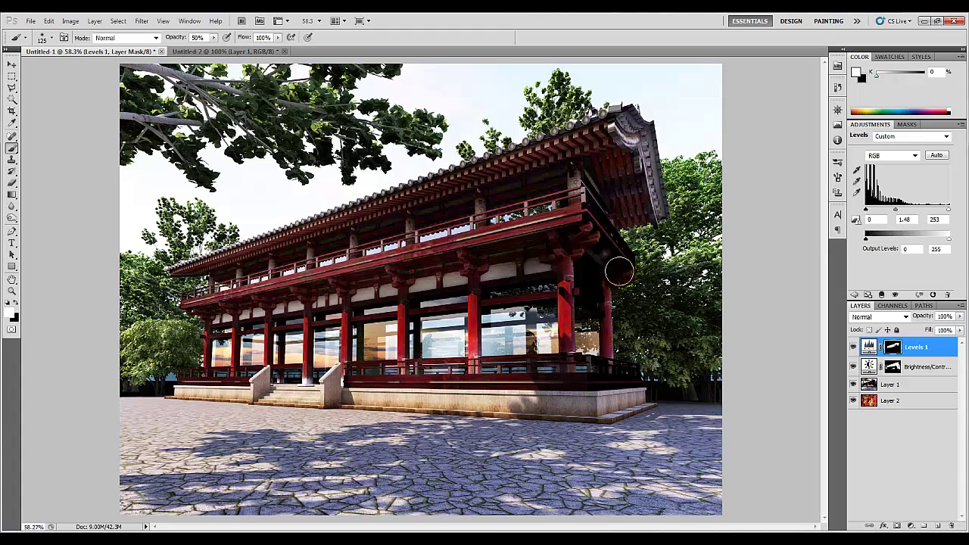
pyautogui.moveTo(619, 271)
pyautogui.mouseDown()
pyautogui.moveTo(594, 233)
pyautogui.moveTo(594, 256)
pyautogui.moveTo(613, 267)
pyautogui.moveTo(587, 294)
pyautogui.moveTo(602, 251)
pyautogui.moveTo(572, 311)
pyautogui.moveTo(606, 227)
pyautogui.mouseUp()
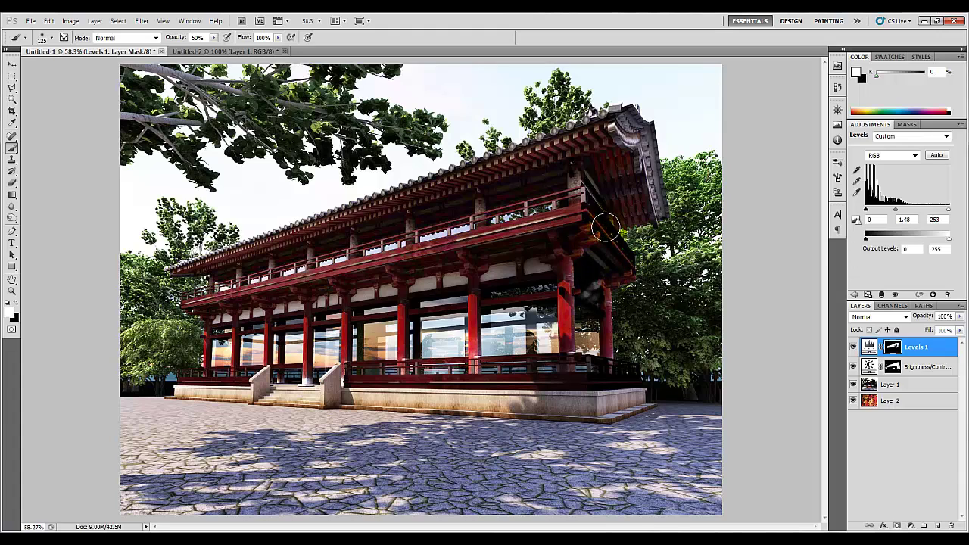
pyautogui.moveTo(109, 351); pyautogui.dragTo(109, 350)
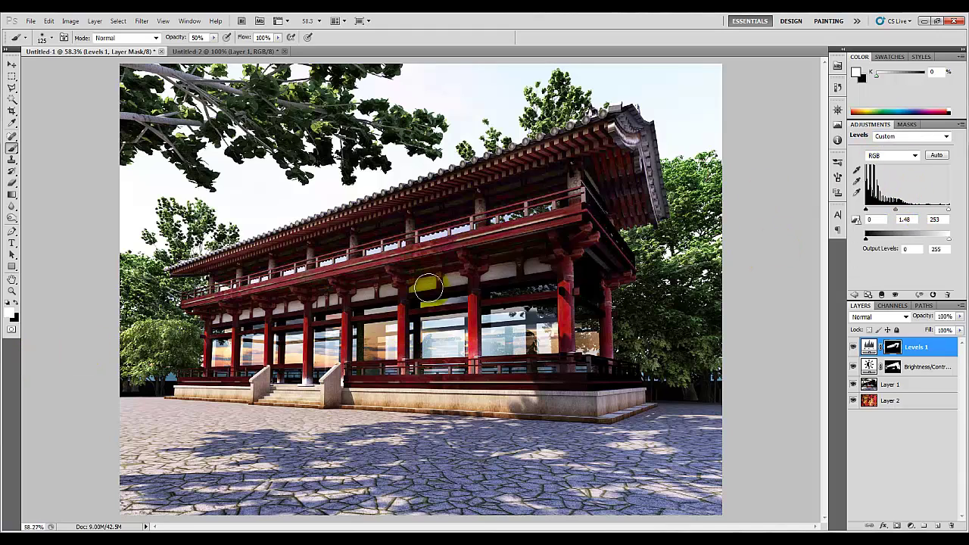
pyautogui.moveTo(427, 287)
pyautogui.mouseDown()
pyautogui.moveTo(586, 246)
pyautogui.moveTo(595, 270)
pyautogui.moveTo(608, 166)
pyautogui.moveTo(382, 220)
pyautogui.moveTo(288, 227)
pyautogui.moveTo(603, 143)
pyautogui.moveTo(642, 189)
pyautogui.moveTo(621, 255)
pyautogui.moveTo(522, 245)
pyautogui.moveTo(531, 257)
pyautogui.moveTo(486, 275)
pyautogui.moveTo(566, 441)
pyautogui.moveTo(531, 402)
pyautogui.moveTo(526, 204)
pyautogui.moveTo(490, 306)
pyautogui.moveTo(471, 151)
pyautogui.moveTo(482, 229)
pyautogui.moveTo(457, 255)
pyautogui.moveTo(175, 324)
pyautogui.moveTo(776, 497)
pyautogui.moveTo(790, 477)
pyautogui.mouseUp()
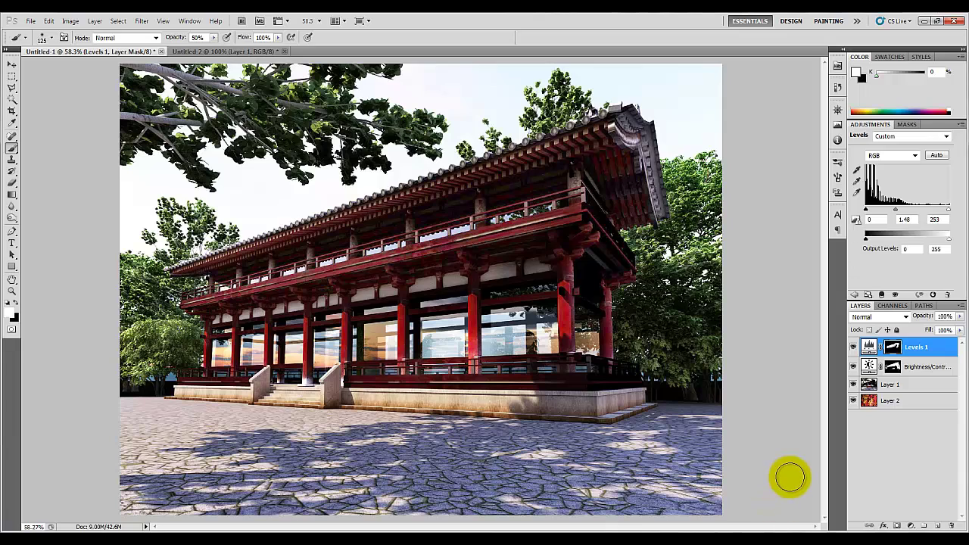
# Toggle the Levels and Brightness/Contrast layers off and on to compare the image, leaving both visible
pyautogui.click(905, 364)
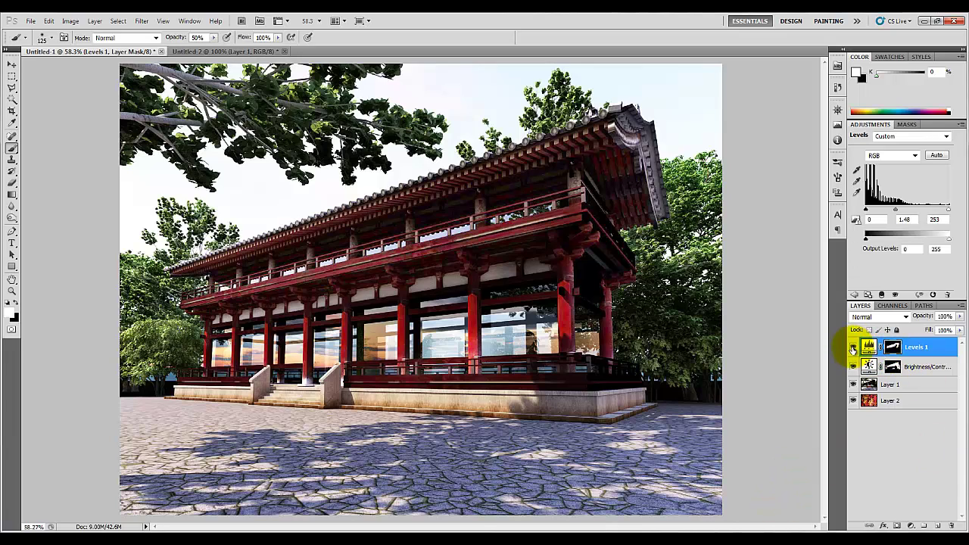
pyautogui.moveTo(853, 348); pyautogui.dragTo(856, 366)
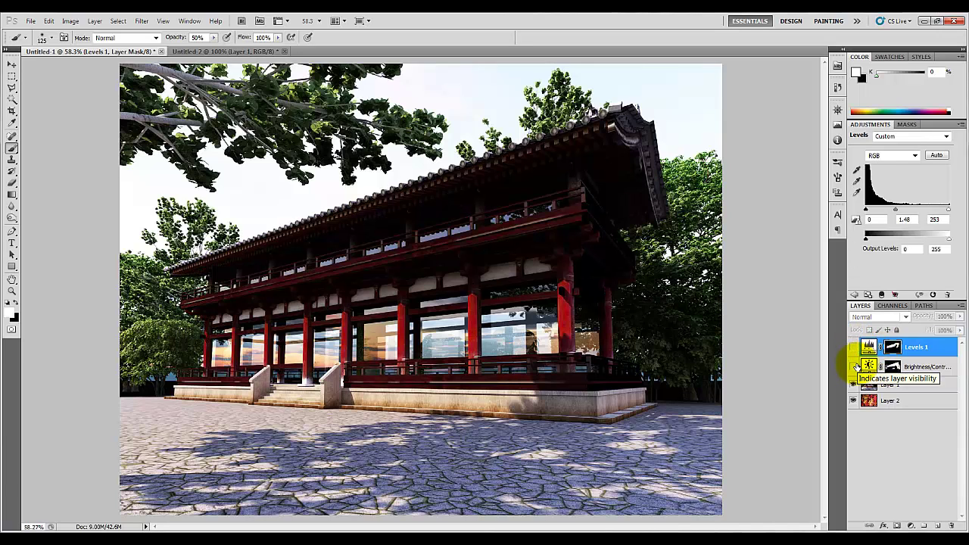
pyautogui.click(854, 366)
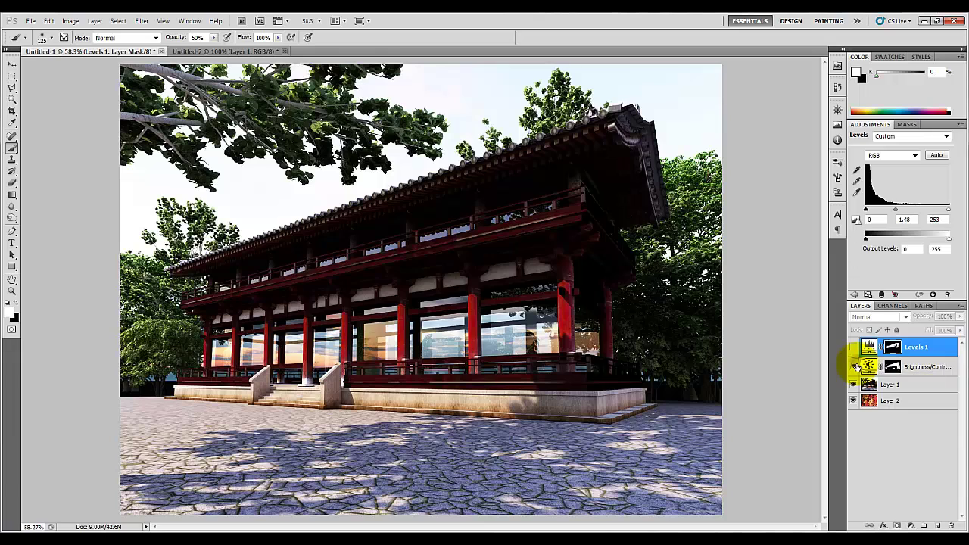
pyautogui.click(855, 347)
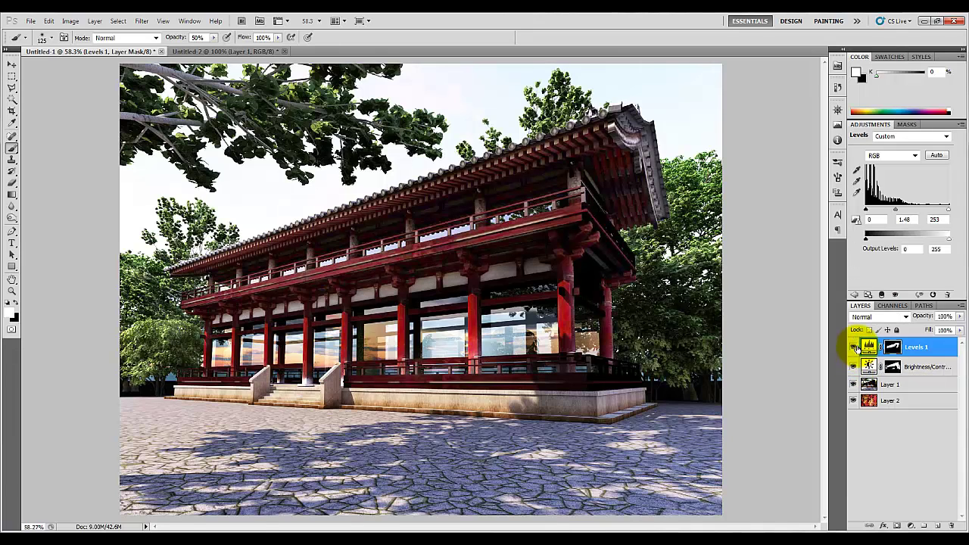
pyautogui.moveTo(945, 350); pyautogui.dragTo(892, 348)
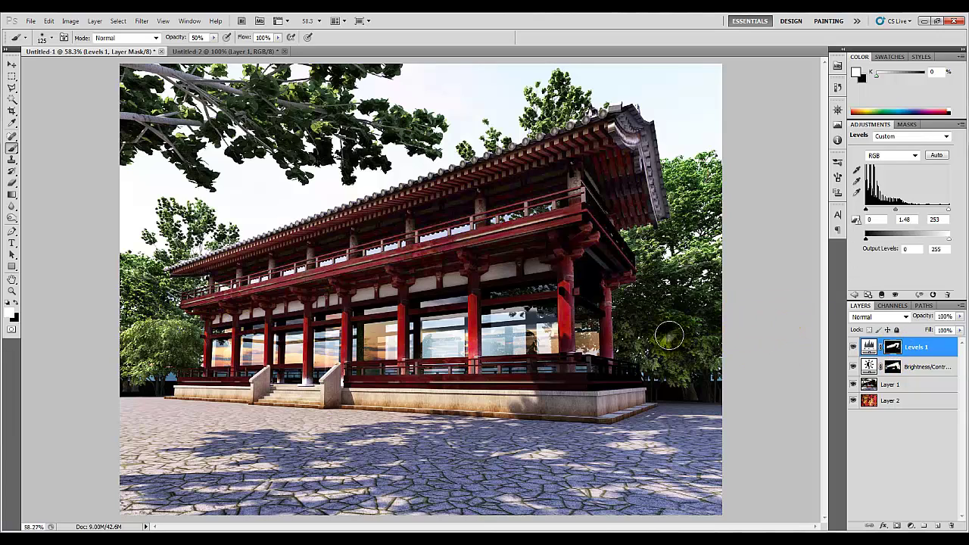
# Paint white at 50% opacity on the Levels mask over the trees on both sides of the pavilion and behind its roof
pyautogui.moveTo(668, 335)
pyautogui.mouseDown()
pyautogui.moveTo(641, 344)
pyautogui.moveTo(626, 312)
pyautogui.moveTo(630, 347)
pyautogui.moveTo(704, 331)
pyautogui.moveTo(706, 346)
pyautogui.moveTo(705, 198)
pyautogui.moveTo(606, 177)
pyautogui.moveTo(560, 119)
pyautogui.mouseUp()
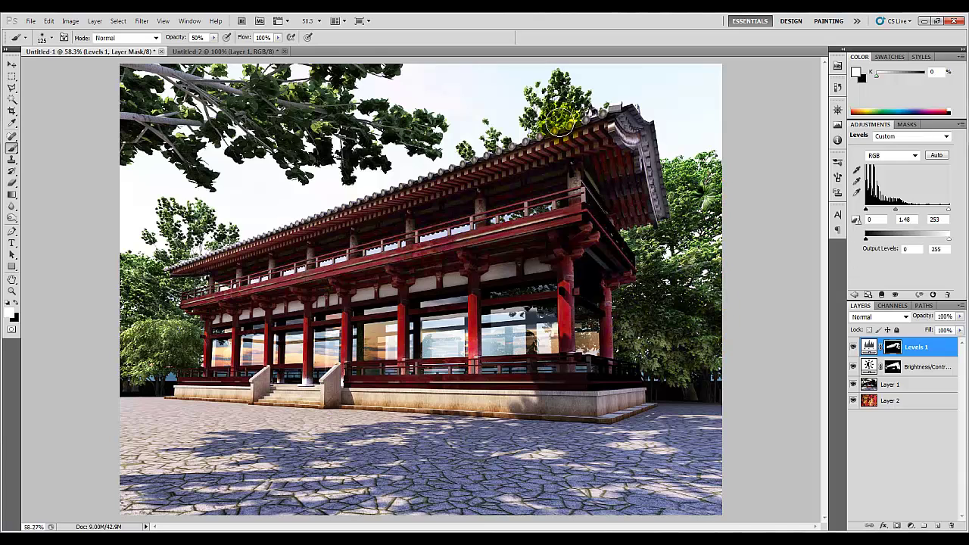
pyautogui.moveTo(187, 345)
pyautogui.mouseDown()
pyautogui.moveTo(130, 339)
pyautogui.moveTo(139, 363)
pyautogui.moveTo(144, 352)
pyautogui.moveTo(158, 357)
pyautogui.mouseUp()
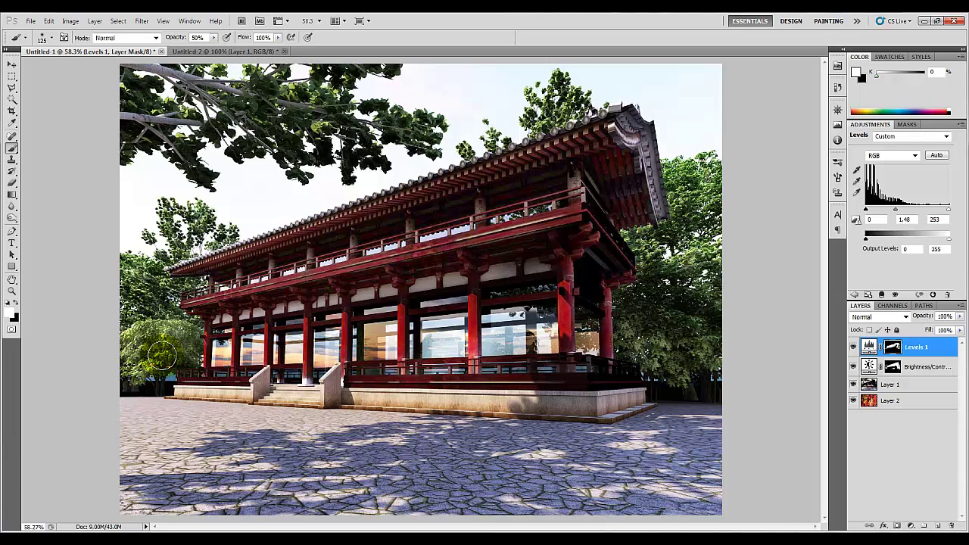
pyautogui.moveTo(162, 358); pyautogui.dragTo(162, 316)
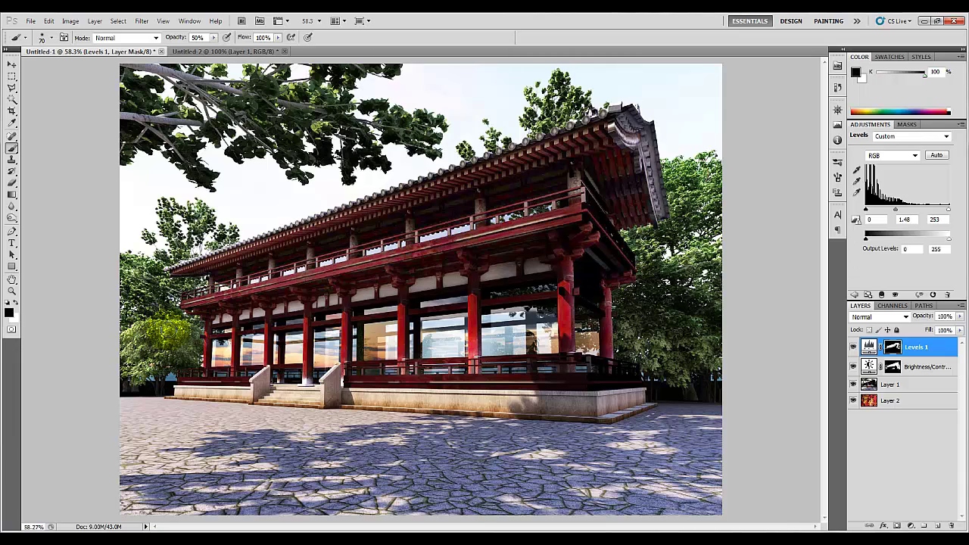
# Paint black at 50% opacity on the Levels mask over the trees on both sides of the pavilion with a 100 px brush
pyautogui.press(']')
pyautogui.press(']')
pyautogui.press(']')
pyautogui.moveTo(152, 333)
pyautogui.mouseDown()
pyautogui.moveTo(129, 352)
pyautogui.moveTo(190, 333)
pyautogui.moveTo(167, 382)
pyautogui.moveTo(140, 375)
pyautogui.moveTo(219, 355)
pyautogui.mouseUp()
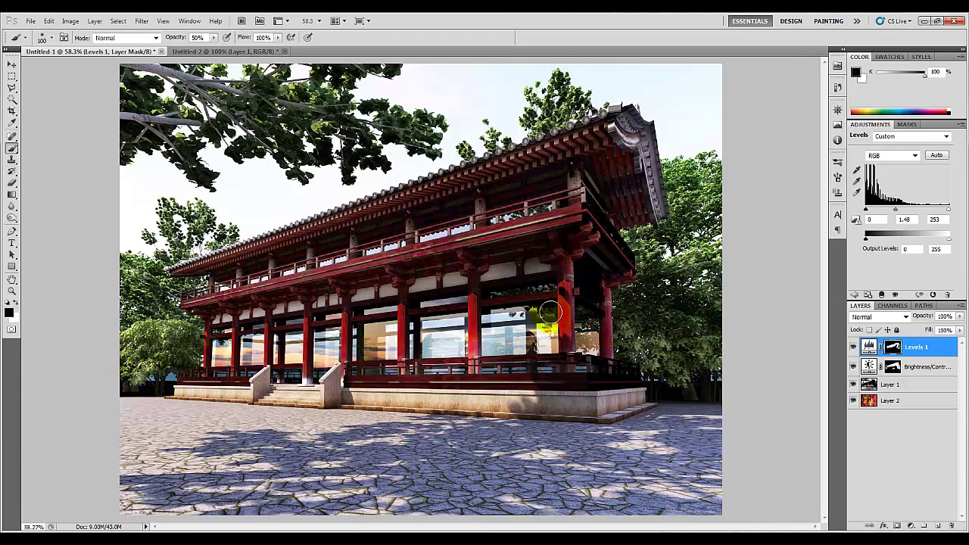
pyautogui.moveTo(640, 309)
pyautogui.mouseDown()
pyautogui.moveTo(690, 256)
pyautogui.moveTo(691, 327)
pyautogui.moveTo(709, 328)
pyautogui.moveTo(723, 240)
pyautogui.mouseUp()
pyautogui.moveTo(208, 356)
pyautogui.mouseDown()
pyautogui.moveTo(163, 372)
pyautogui.moveTo(148, 360)
pyautogui.moveTo(158, 383)
pyautogui.moveTo(178, 359)
pyautogui.moveTo(159, 356)
pyautogui.moveTo(200, 359)
pyautogui.moveTo(154, 361)
pyautogui.moveTo(178, 371)
pyautogui.moveTo(153, 360)
pyautogui.moveTo(199, 362)
pyautogui.moveTo(168, 356)
pyautogui.moveTo(185, 370)
pyautogui.moveTo(220, 352)
pyautogui.moveTo(217, 365)
pyautogui.moveTo(235, 327)
pyautogui.mouseUp()
pyautogui.press('x')
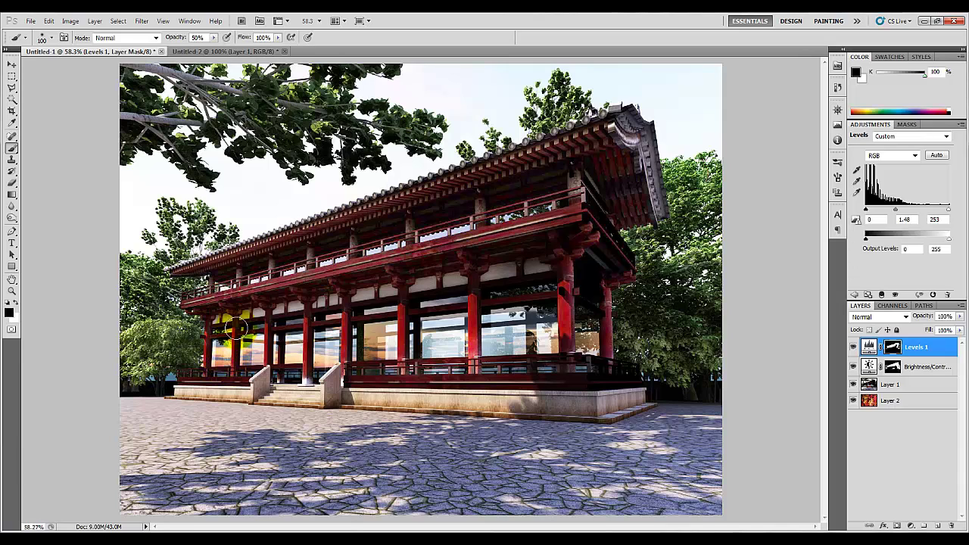
# Compare the image twice with the Levels and Brightness/Contrast layers hidden and shown, leaving both visible
pyautogui.click(852, 347)
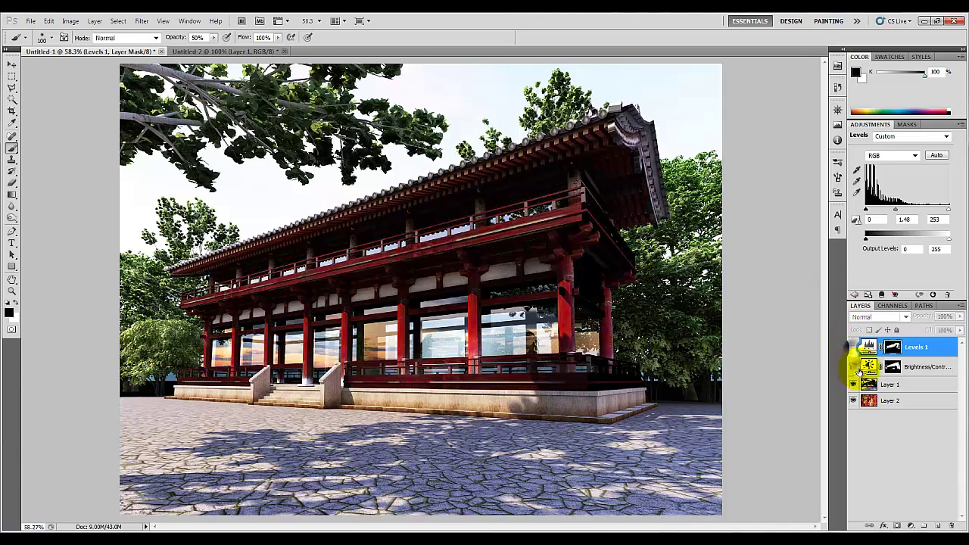
pyautogui.click(854, 368)
pyautogui.click(853, 366)
pyautogui.click(853, 347)
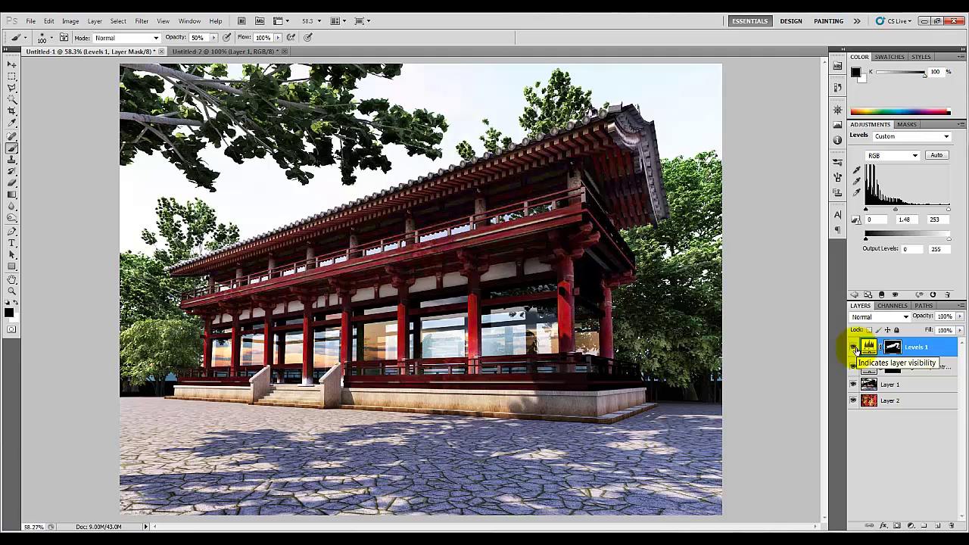
pyautogui.click(854, 347)
pyautogui.click(854, 368)
pyautogui.click(853, 368)
pyautogui.click(849, 346)
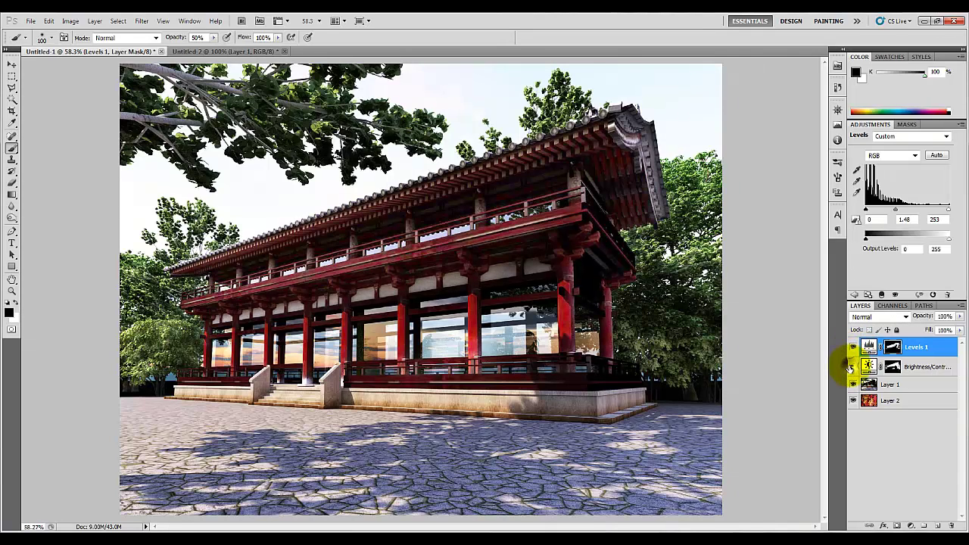
pyautogui.click(70, 21)
pyautogui.moveTo(90, 52)
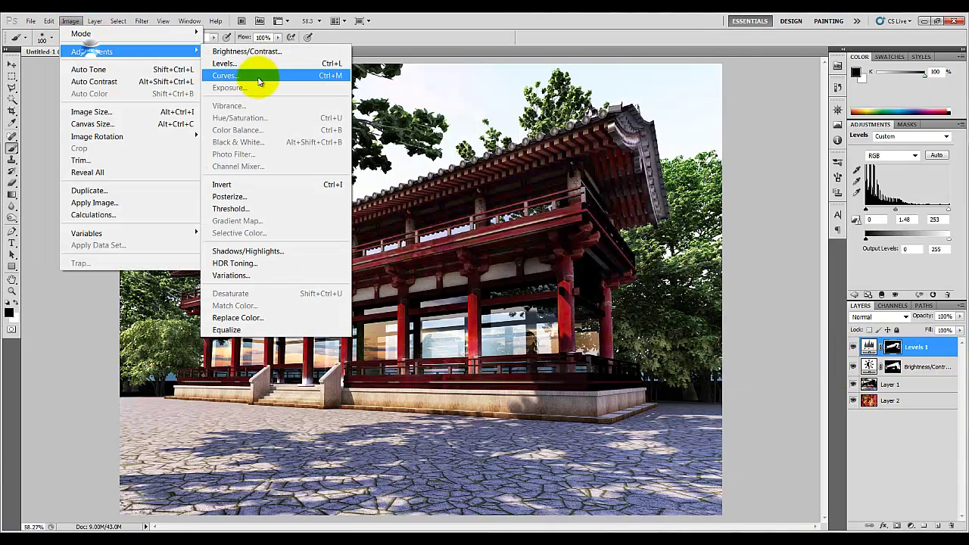
pyautogui.click(539, 18)
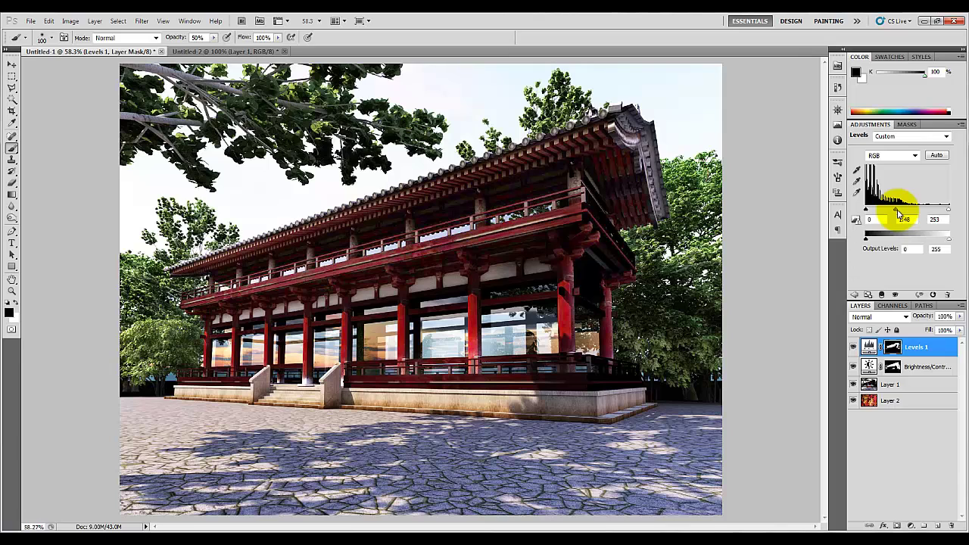
# Set the midtone input of the Levels adjustment layer to 1.85
pyautogui.moveTo(899, 216)
pyautogui.mouseDown()
pyautogui.moveTo(882, 216)
pyautogui.moveTo(898, 218)
pyautogui.moveTo(889, 222)
pyautogui.mouseUp()
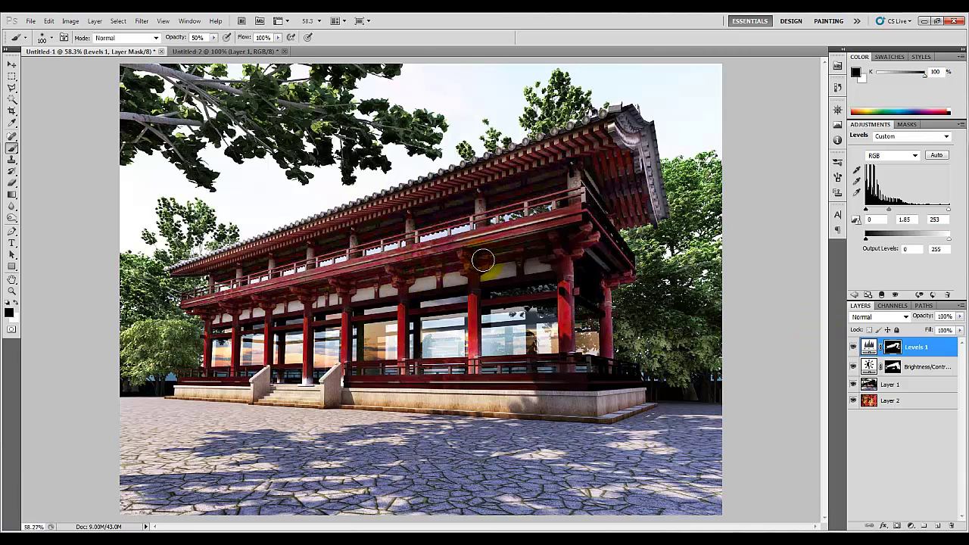
pyautogui.moveTo(483, 261)
pyautogui.mouseDown()
pyautogui.moveTo(417, 279)
pyautogui.moveTo(499, 265)
pyautogui.mouseUp()
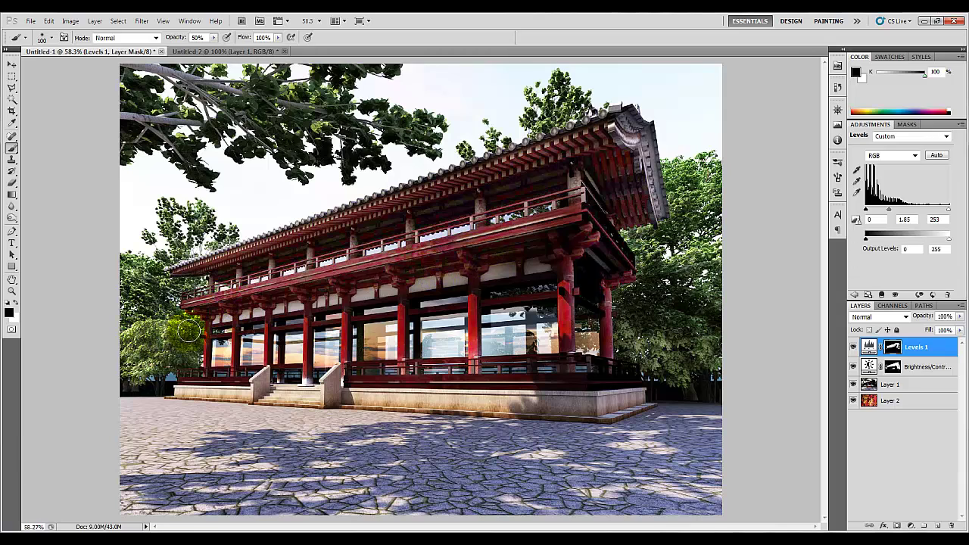
pyautogui.moveTo(151, 337)
pyautogui.mouseDown()
pyautogui.moveTo(118, 340)
pyautogui.moveTo(157, 342)
pyautogui.mouseUp()
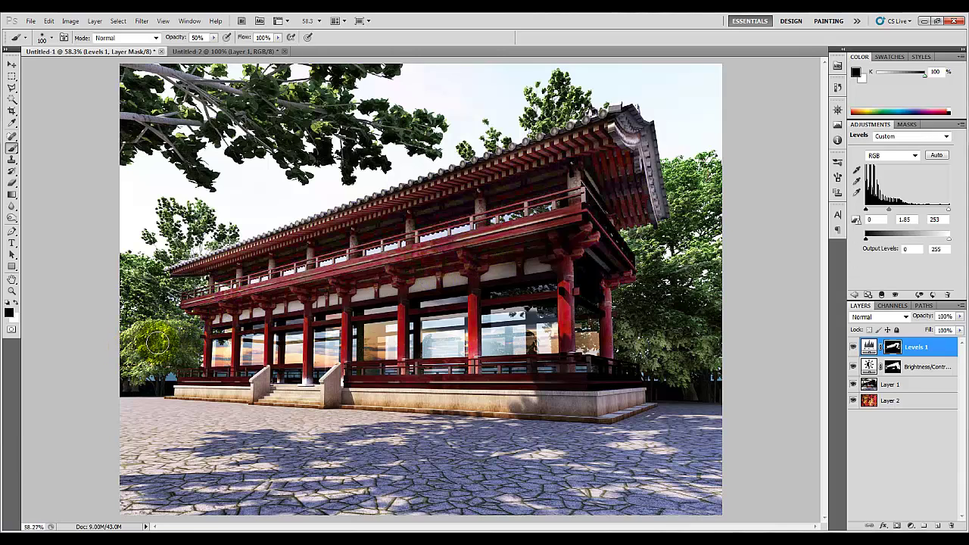
pyautogui.moveTo(747, 301); pyautogui.dragTo(648, 350)
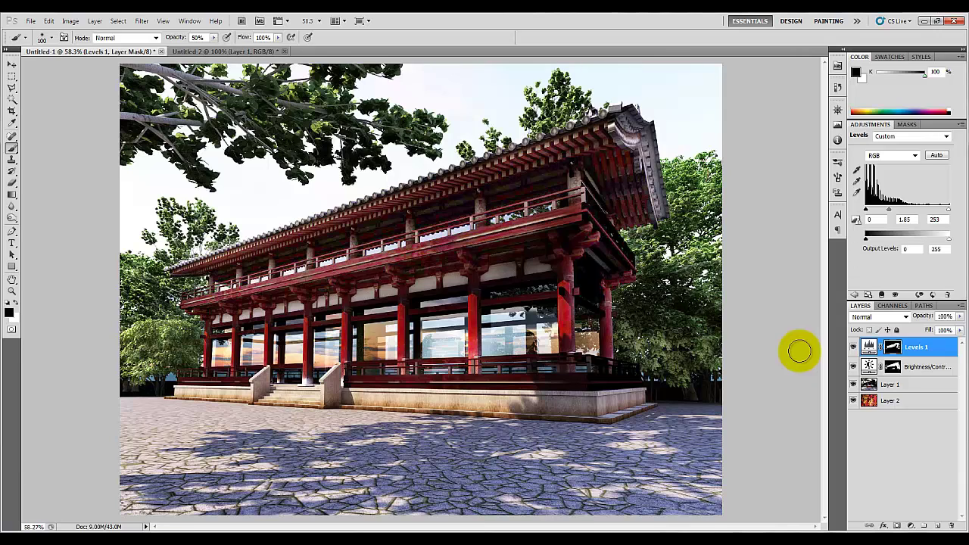
# Add a Color Balance adjustment layer with midtones at Cyan–Red +55, Magenta–Green -54 and Yellow–Blue +41
pyautogui.click(911, 525)
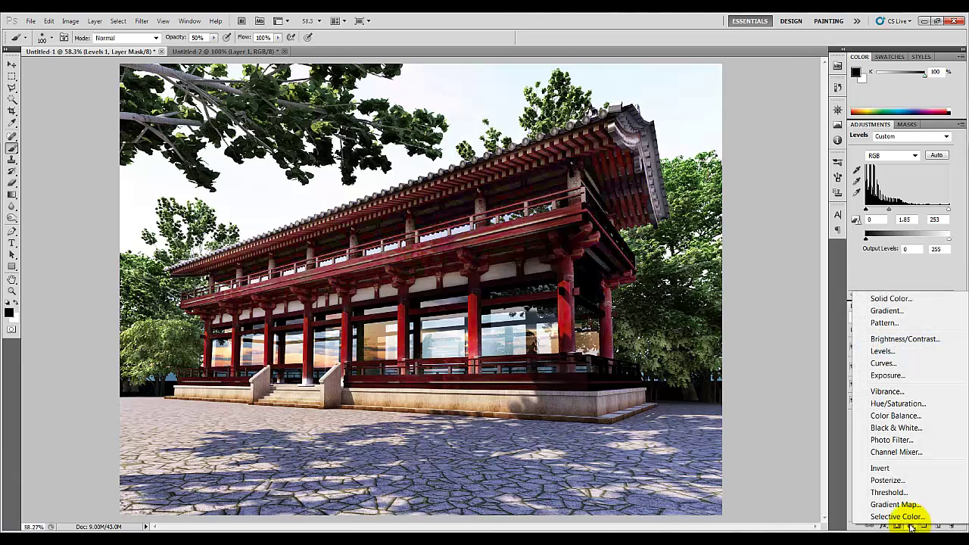
pyautogui.click(895, 415)
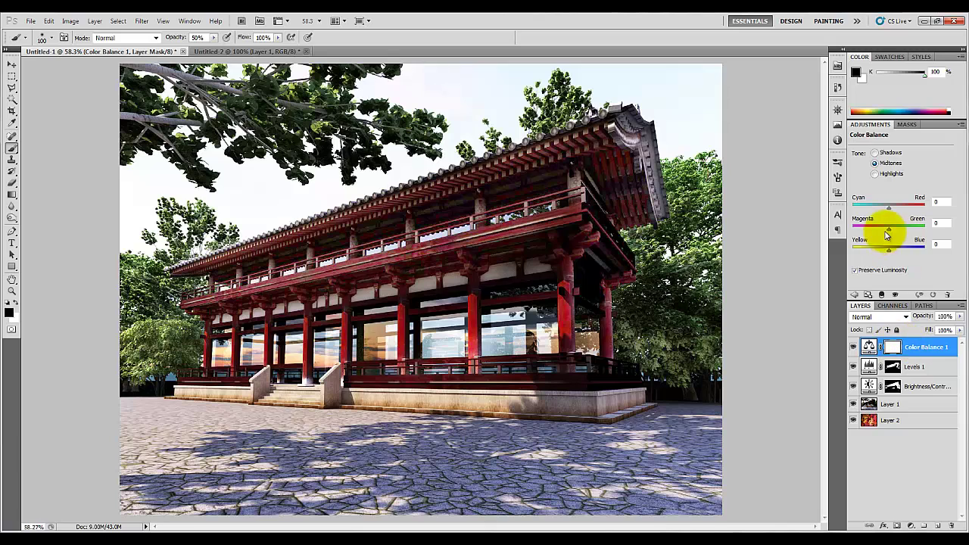
pyautogui.moveTo(890, 208); pyautogui.dragTo(911, 204)
pyautogui.moveTo(896, 252); pyautogui.dragTo(867, 232)
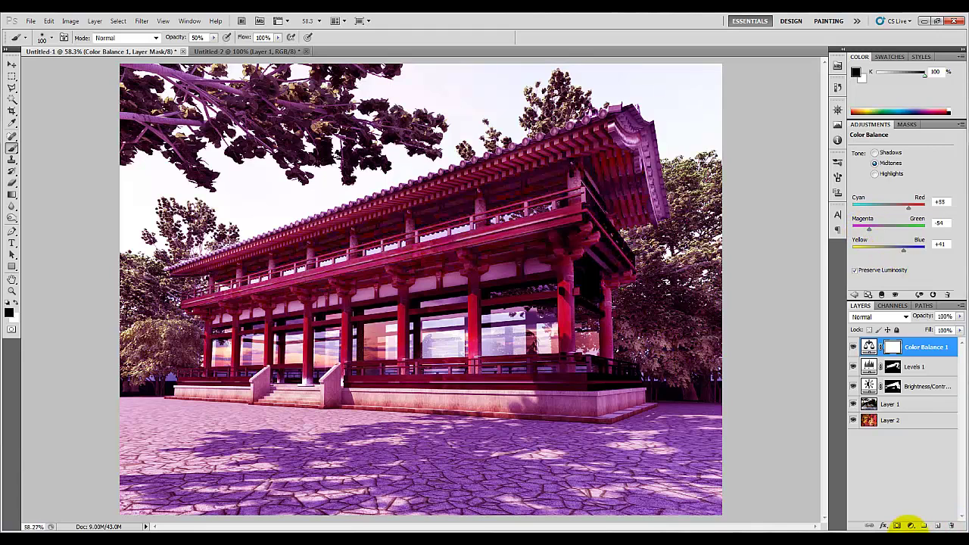
# Set the Color Balance layer's Magenta–Green value to -66 and invert its mask to black
pyautogui.click(910, 526)
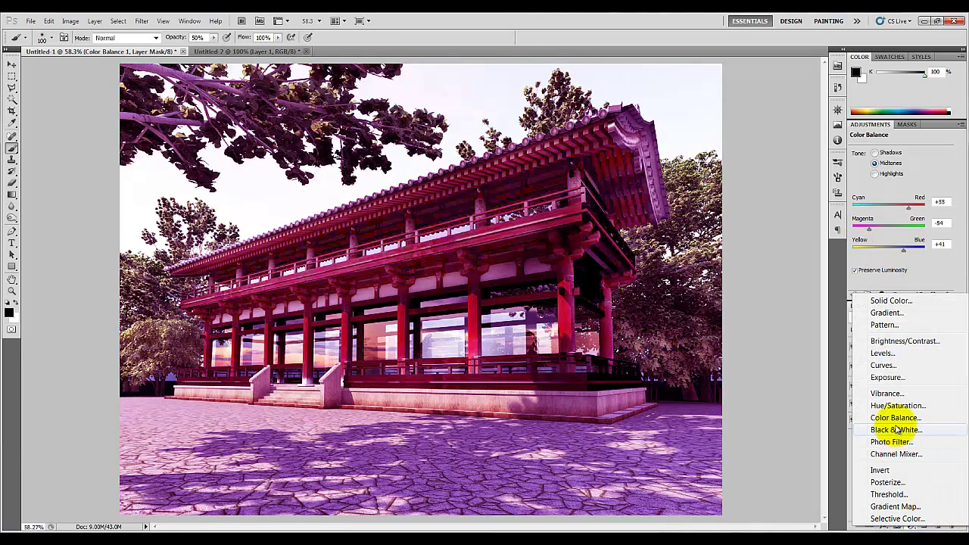
pyautogui.click(934, 279)
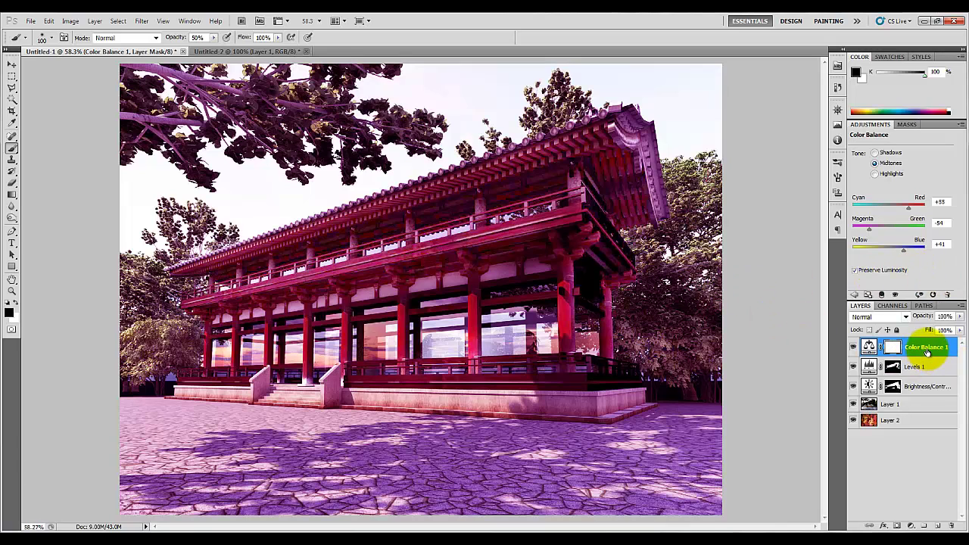
pyautogui.moveTo(870, 229); pyautogui.dragTo(865, 231)
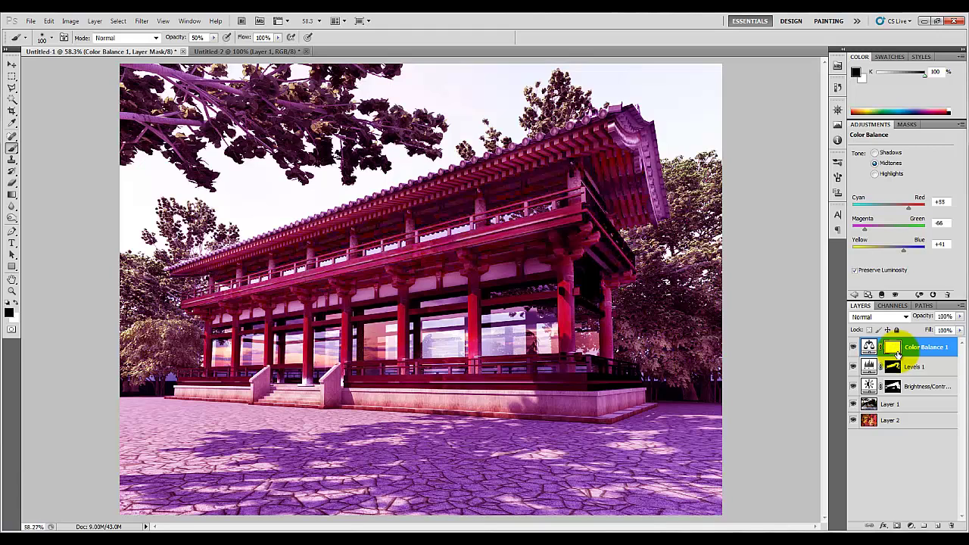
pyautogui.hotkey('ctrl', 'i')
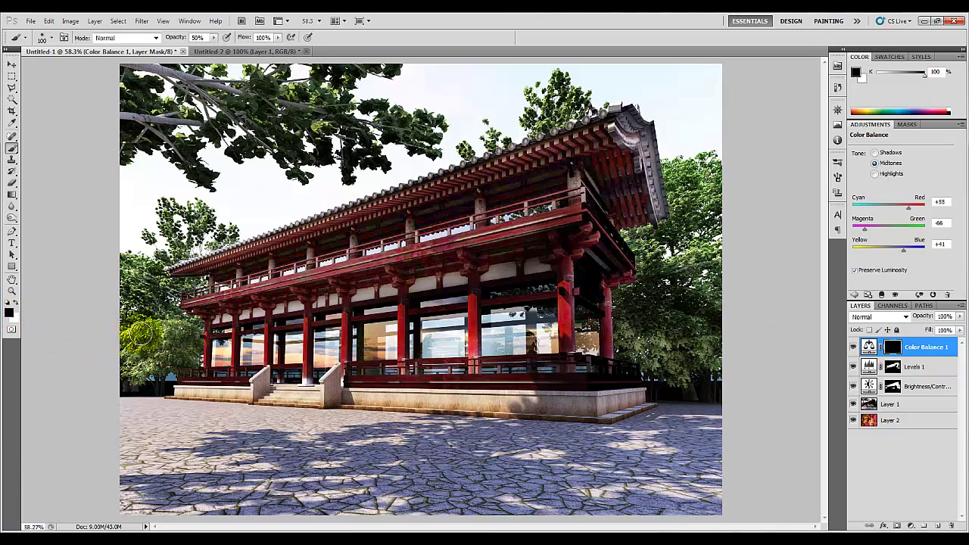
# Paint white at 70% opacity on the Color Balance mask over the rounded bush left of the pavilion
pyautogui.press('x')
pyautogui.moveTo(140, 335)
pyautogui.mouseDown()
pyautogui.moveTo(171, 342)
pyautogui.moveTo(157, 311)
pyautogui.mouseUp()
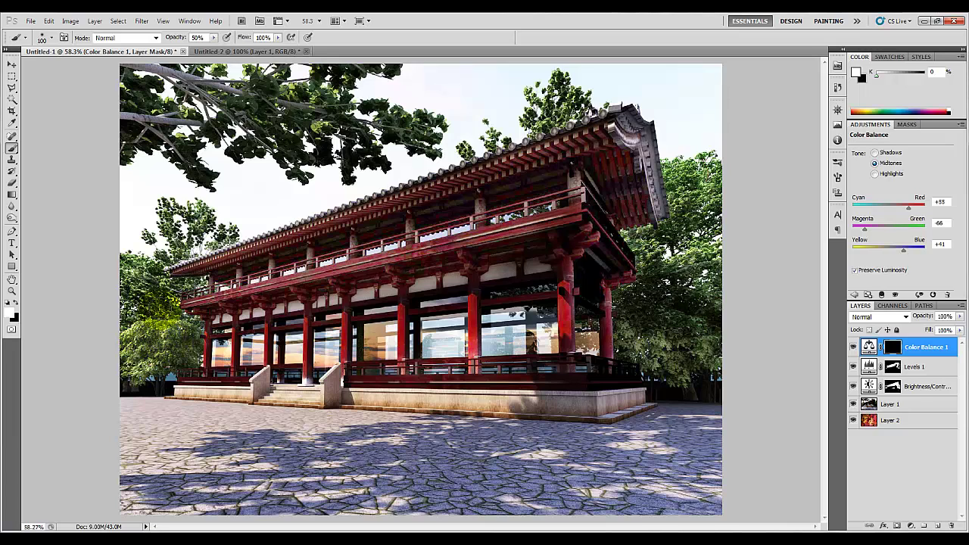
pyautogui.click(175, 42)
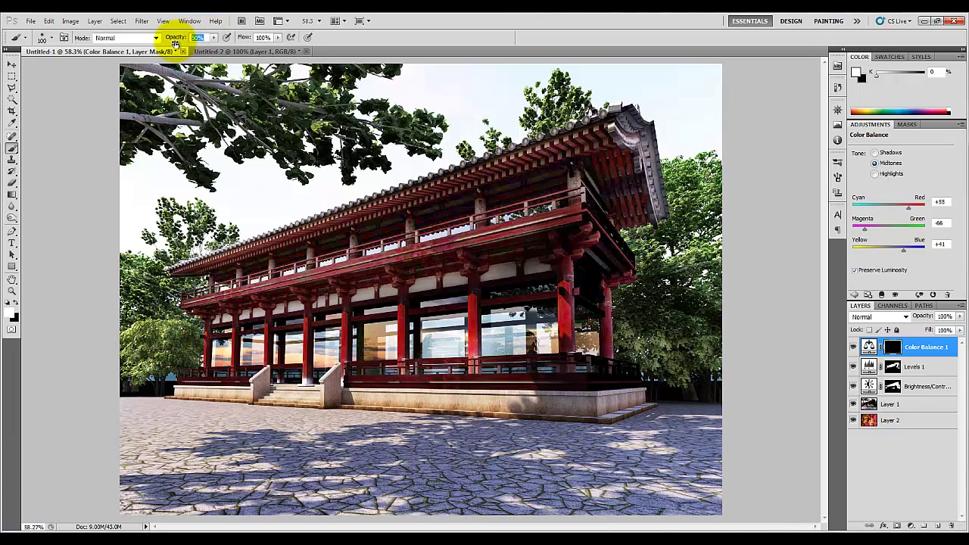
pyautogui.write('7')
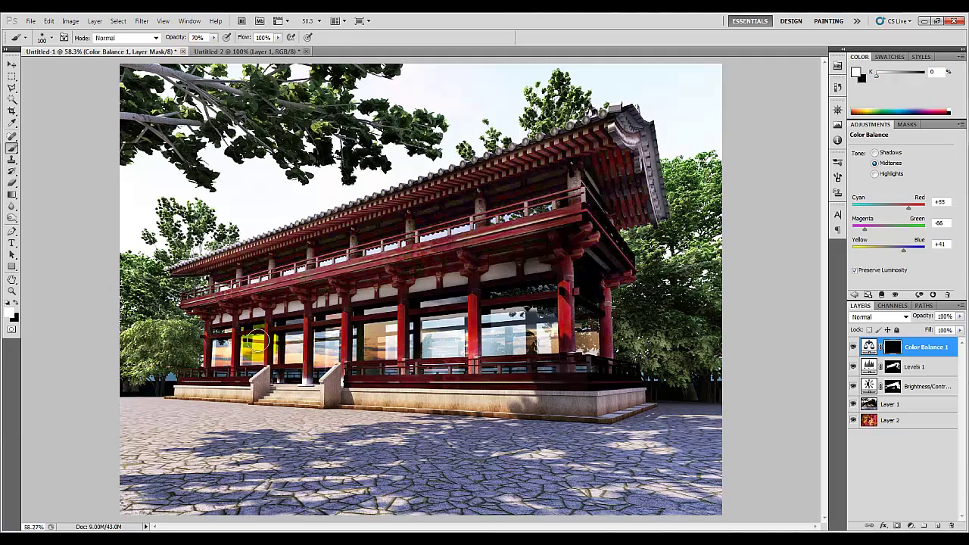
pyautogui.moveTo(137, 343)
pyautogui.mouseDown()
pyautogui.moveTo(180, 337)
pyautogui.moveTo(179, 346)
pyautogui.moveTo(127, 360)
pyautogui.moveTo(113, 328)
pyautogui.moveTo(181, 337)
pyautogui.moveTo(187, 357)
pyautogui.mouseUp()
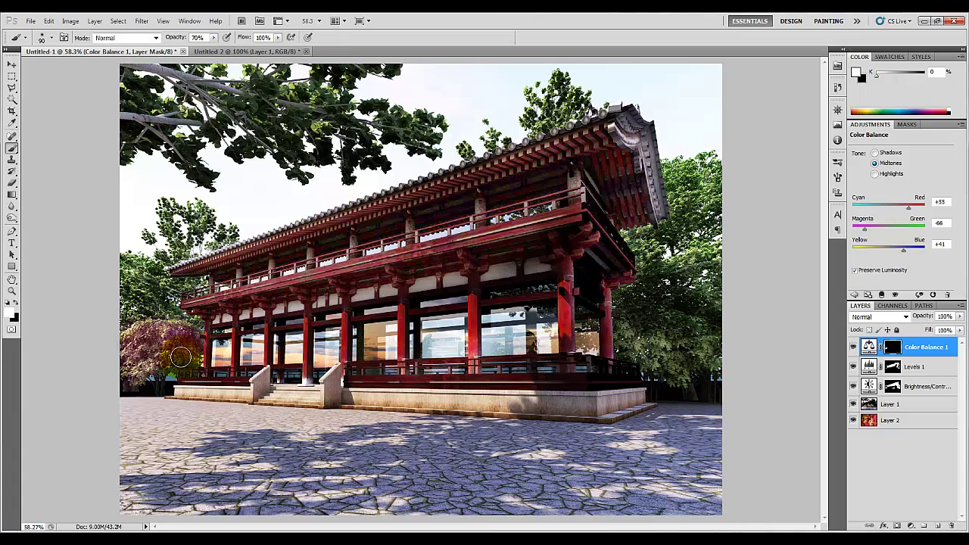
pyautogui.moveTo(196, 365); pyautogui.dragTo(166, 371)
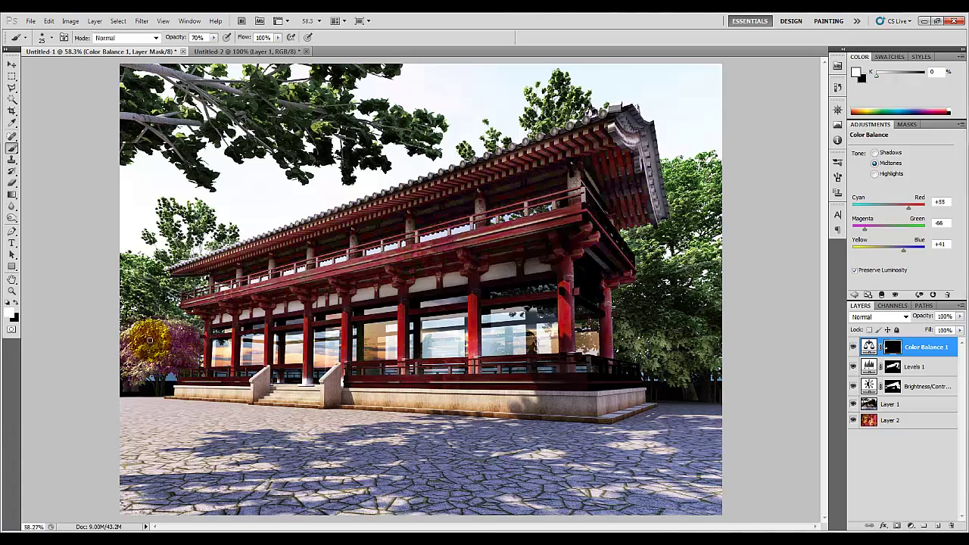
pyautogui.moveTo(141, 339)
pyautogui.mouseDown()
pyautogui.moveTo(144, 384)
pyautogui.moveTo(151, 370)
pyautogui.moveTo(197, 374)
pyautogui.moveTo(192, 328)
pyautogui.moveTo(112, 331)
pyautogui.moveTo(188, 329)
pyautogui.moveTo(200, 343)
pyautogui.moveTo(199, 354)
pyautogui.moveTo(162, 341)
pyautogui.moveTo(121, 364)
pyautogui.moveTo(119, 379)
pyautogui.moveTo(134, 353)
pyautogui.mouseUp()
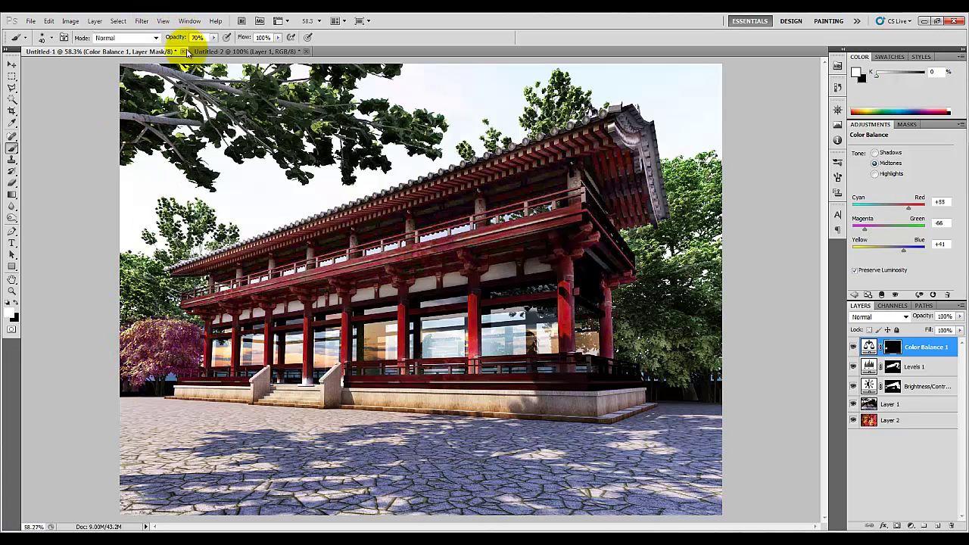
pyautogui.moveTo(180, 327)
pyautogui.mouseDown()
pyautogui.moveTo(166, 350)
pyautogui.moveTo(148, 341)
pyautogui.moveTo(157, 362)
pyautogui.moveTo(179, 364)
pyautogui.moveTo(159, 376)
pyautogui.moveTo(181, 353)
pyautogui.moveTo(168, 349)
pyautogui.moveTo(196, 358)
pyautogui.moveTo(194, 349)
pyautogui.moveTo(161, 350)
pyautogui.moveTo(139, 335)
pyautogui.moveTo(127, 355)
pyautogui.mouseUp()
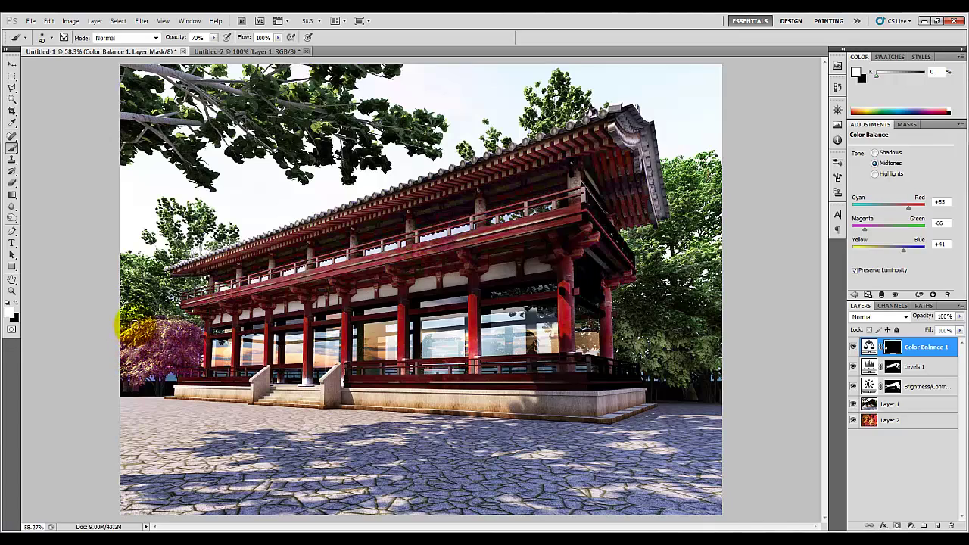
# Paint black with a 15 px brush on the Color Balance mask along the left bush's upper edge to clean up the color spill
pyautogui.hotkey('ctrl', '+')
pyautogui.hotkey('ctrl', '+')
pyautogui.hotkey('ctrl', '+')
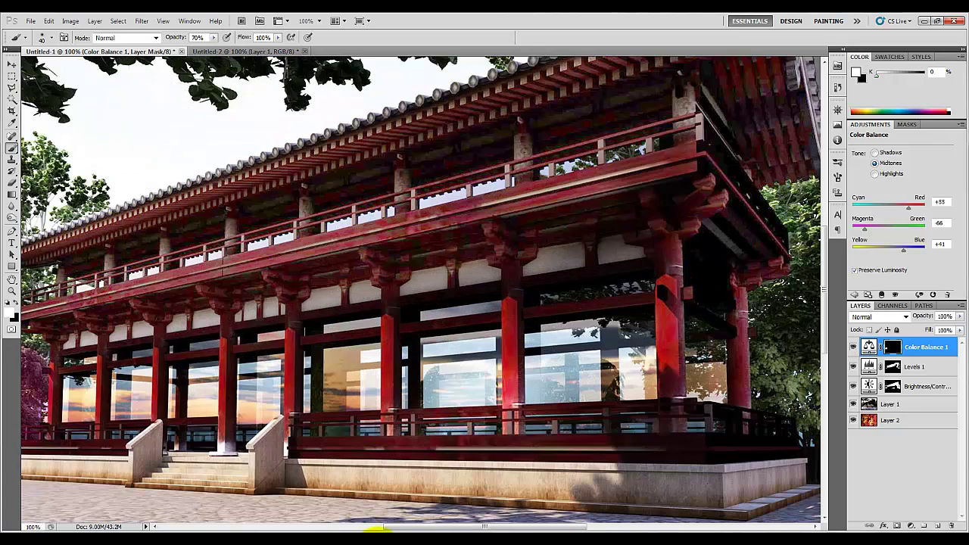
pyautogui.moveTo(432, 522); pyautogui.dragTo(293, 522)
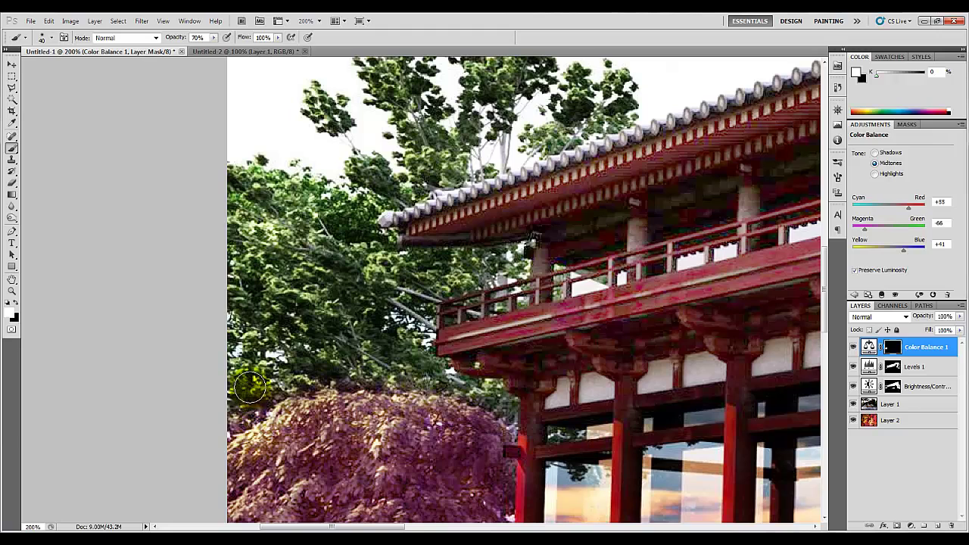
pyautogui.press('x')
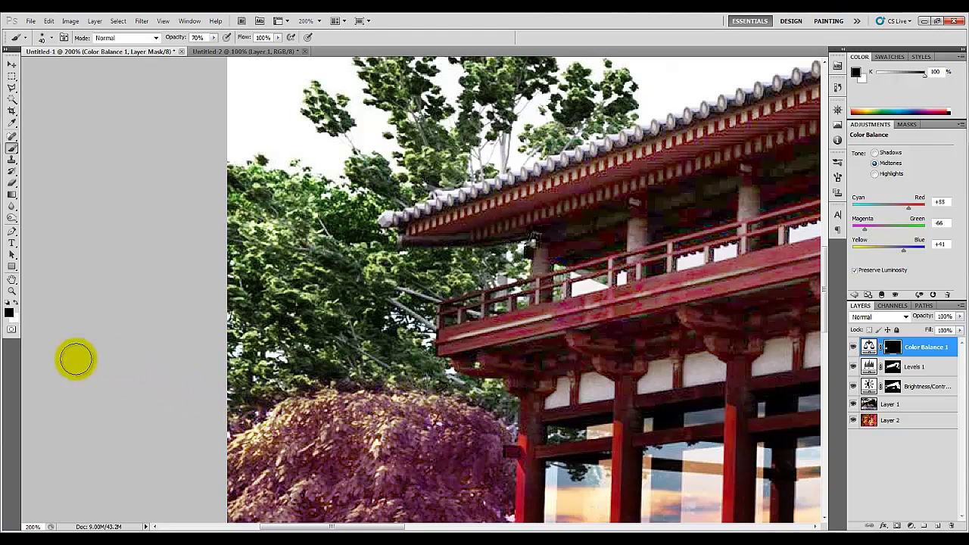
pyautogui.press('[')
pyautogui.press('[')
pyautogui.press('[')
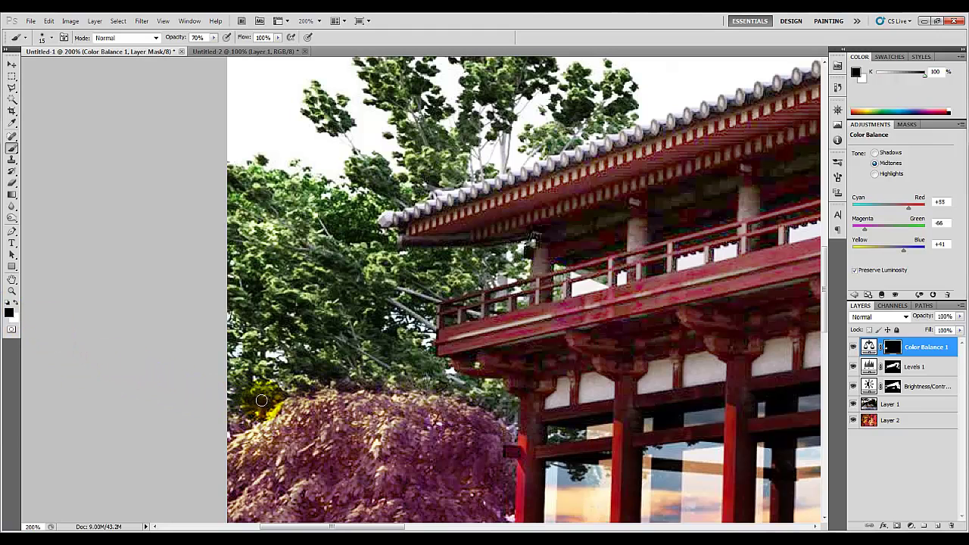
pyautogui.moveTo(238, 420)
pyautogui.mouseDown()
pyautogui.moveTo(277, 392)
pyautogui.moveTo(380, 383)
pyautogui.moveTo(352, 383)
pyautogui.moveTo(453, 391)
pyautogui.moveTo(520, 432)
pyautogui.moveTo(476, 397)
pyautogui.moveTo(437, 387)
pyautogui.moveTo(341, 376)
pyautogui.moveTo(294, 384)
pyautogui.moveTo(348, 386)
pyautogui.mouseUp()
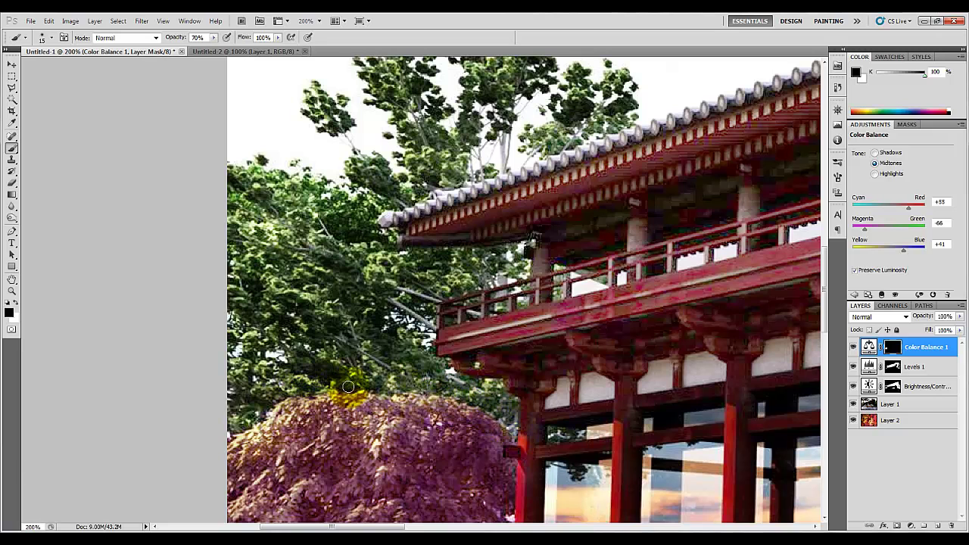
pyautogui.hotkey('ctrl', '0')
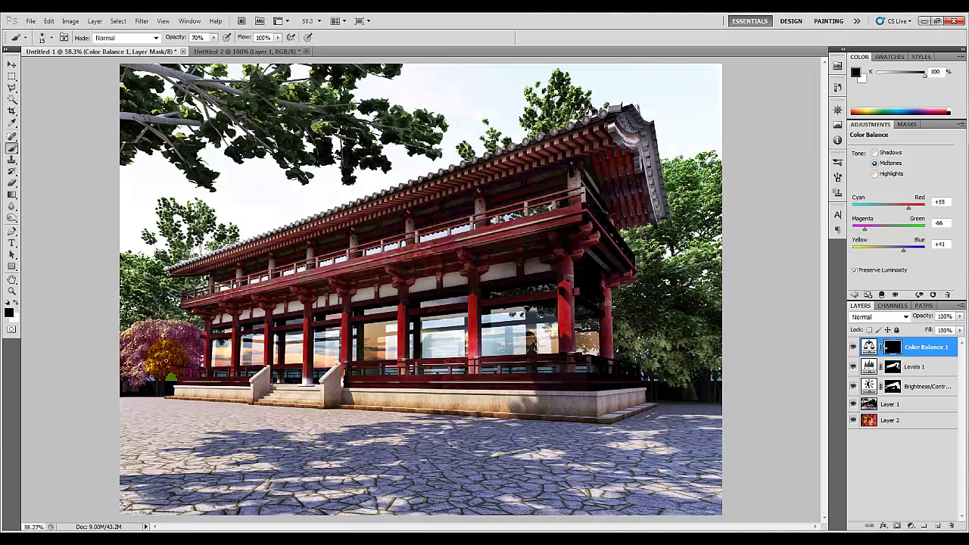
# Paint white at 70% opacity with an 80 px brush on the Color Balance mask over the low tree right of the pavilion
pyautogui.click(853, 348)
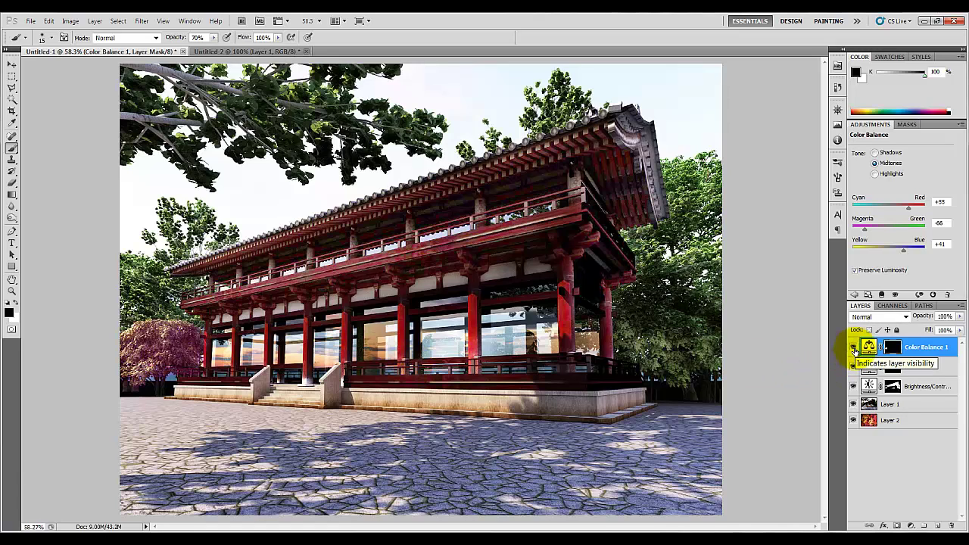
pyautogui.click(899, 346)
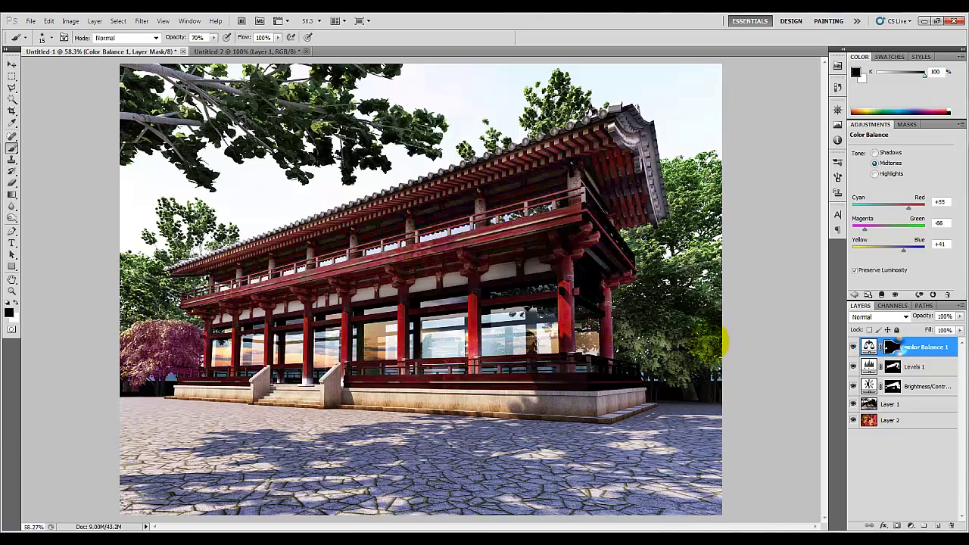
pyautogui.press('x')
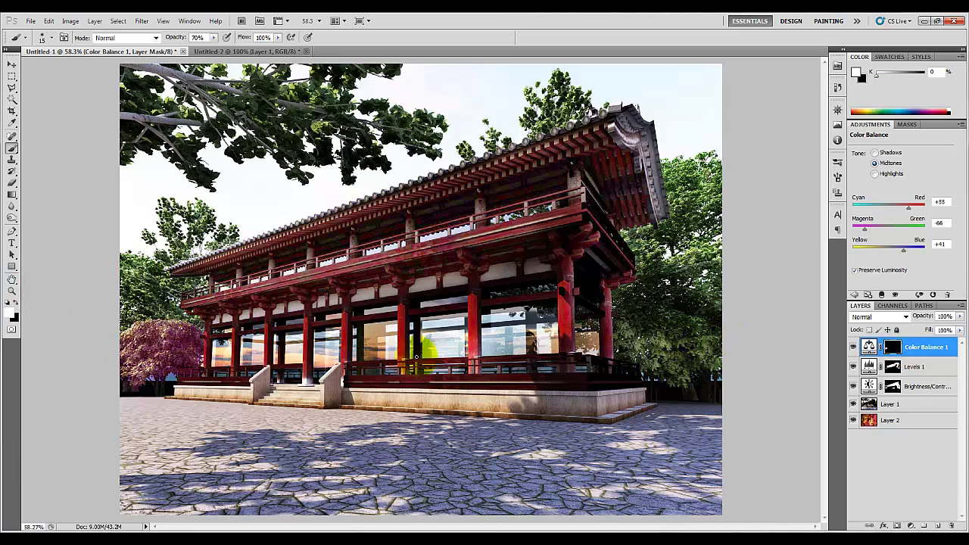
pyautogui.press(']')
pyautogui.press(']')
pyautogui.moveTo(719, 325); pyautogui.dragTo(688, 334)
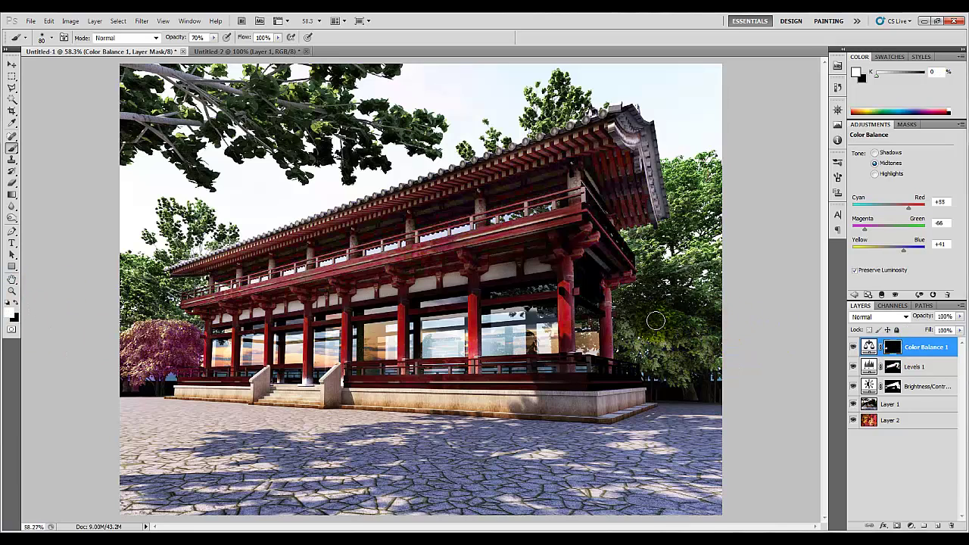
pyautogui.moveTo(687, 326)
pyautogui.mouseDown()
pyautogui.moveTo(689, 364)
pyautogui.moveTo(681, 365)
pyautogui.moveTo(713, 352)
pyautogui.moveTo(692, 334)
pyautogui.moveTo(715, 356)
pyautogui.moveTo(671, 316)
pyautogui.moveTo(615, 318)
pyautogui.moveTo(622, 342)
pyautogui.moveTo(638, 344)
pyautogui.moveTo(630, 352)
pyautogui.moveTo(661, 366)
pyautogui.moveTo(666, 350)
pyautogui.moveTo(650, 344)
pyautogui.moveTo(680, 376)
pyautogui.moveTo(663, 377)
pyautogui.moveTo(647, 351)
pyautogui.moveTo(620, 351)
pyautogui.moveTo(631, 308)
pyautogui.moveTo(703, 330)
pyautogui.moveTo(724, 363)
pyautogui.moveTo(663, 349)
pyautogui.moveTo(680, 336)
pyautogui.moveTo(680, 347)
pyautogui.moveTo(655, 354)
pyautogui.moveTo(627, 342)
pyautogui.moveTo(628, 308)
pyautogui.moveTo(702, 348)
pyautogui.moveTo(677, 381)
pyautogui.mouseUp()
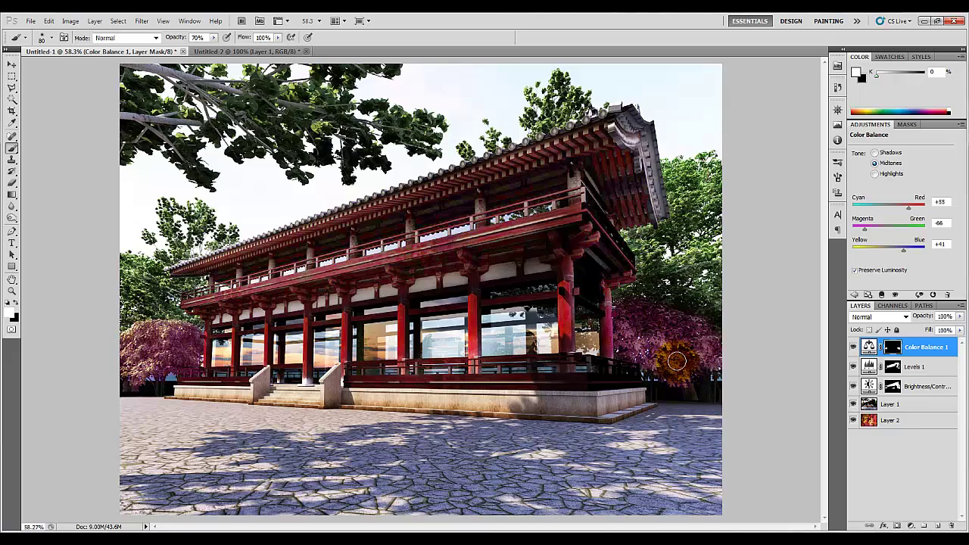
# Paint black with a 15 px brush on the Color Balance mask over the right tree's trunk
pyautogui.hotkey('ctrl', '+')
pyautogui.hotkey('ctrl', '+')
pyautogui.moveTo(443, 526); pyautogui.dragTo(621, 526)
pyautogui.scroll(-3, 491, 463)
pyautogui.hotkey('ctrl', '+')
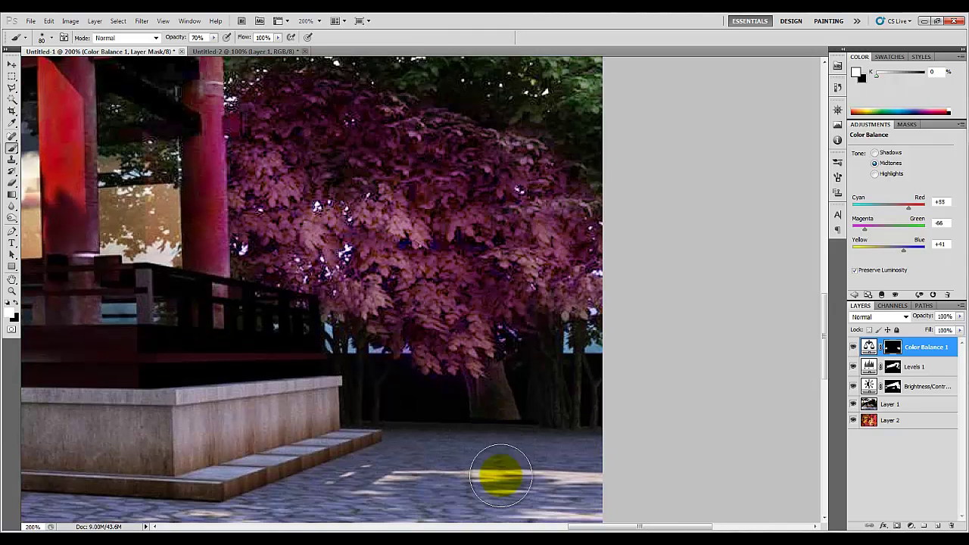
pyautogui.moveTo(500, 475); pyautogui.dragTo(489, 419)
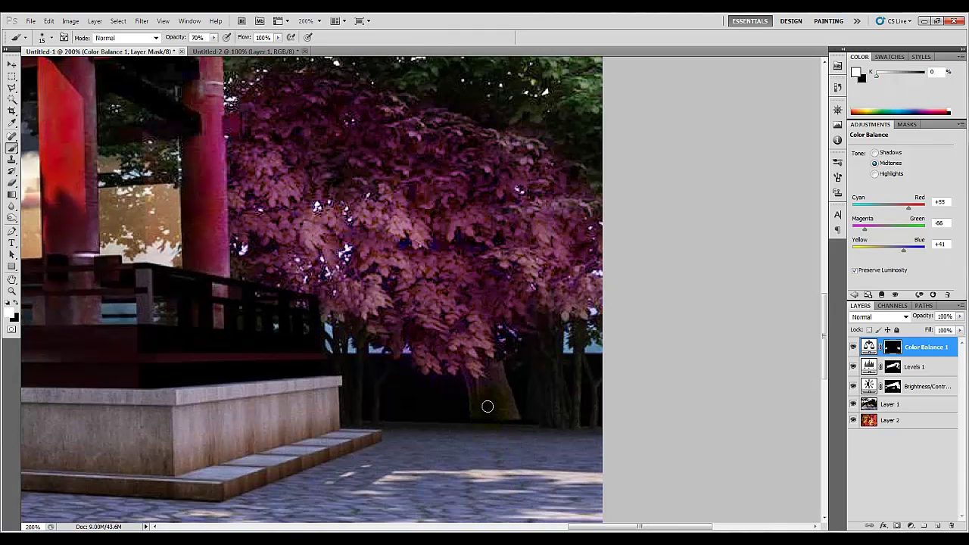
pyautogui.press('x')
pyautogui.moveTo(469, 386); pyautogui.dragTo(501, 379)
# Paint black on the Color Balance mask around the right tree's outline and the adjacent pavilion column to remove the color spill
pyautogui.scroll(3, 325, 354)
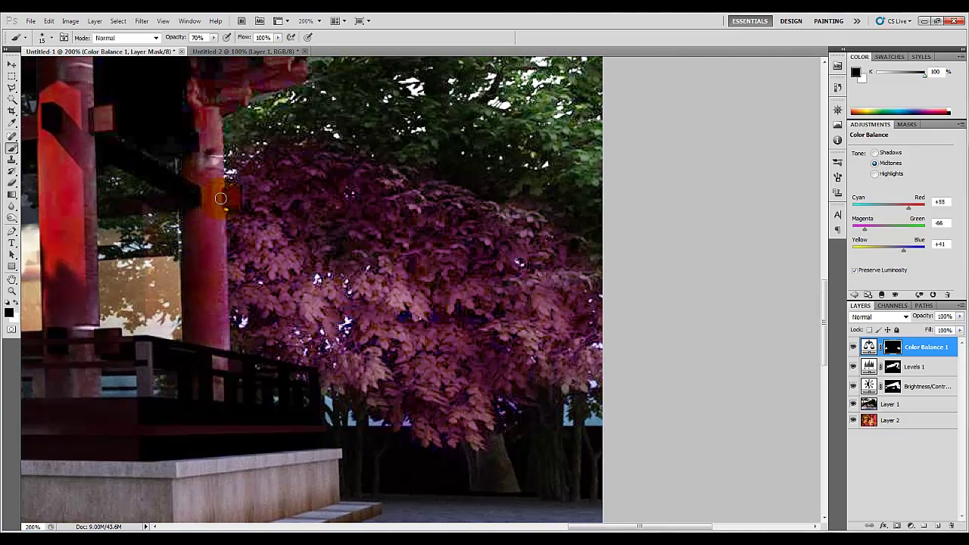
pyautogui.scroll(1, 225, 196)
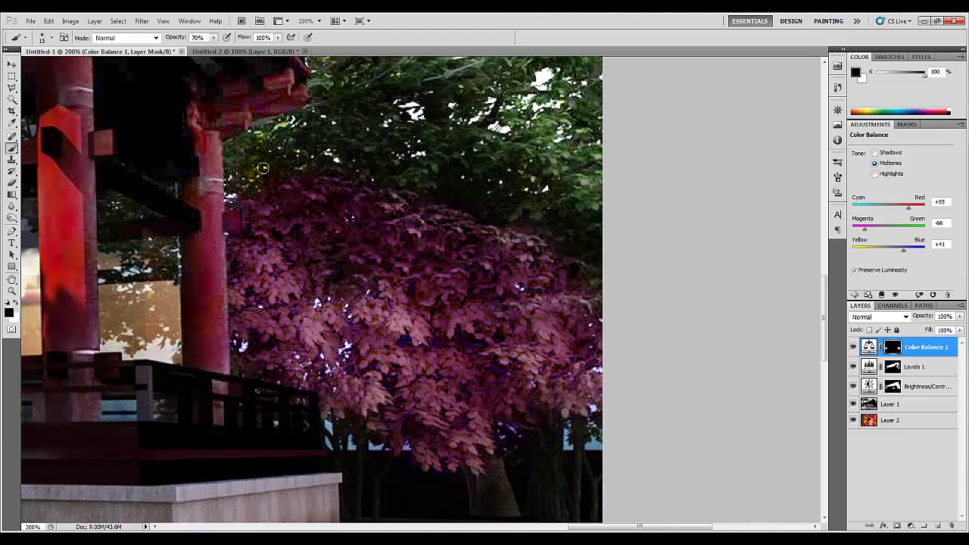
pyautogui.moveTo(547, 237)
pyautogui.mouseDown()
pyautogui.moveTo(587, 275)
pyautogui.moveTo(608, 319)
pyautogui.moveTo(613, 389)
pyautogui.moveTo(598, 436)
pyautogui.moveTo(598, 426)
pyautogui.moveTo(482, 458)
pyautogui.moveTo(499, 476)
pyautogui.mouseUp()
pyautogui.moveTo(371, 447); pyautogui.dragTo(338, 432)
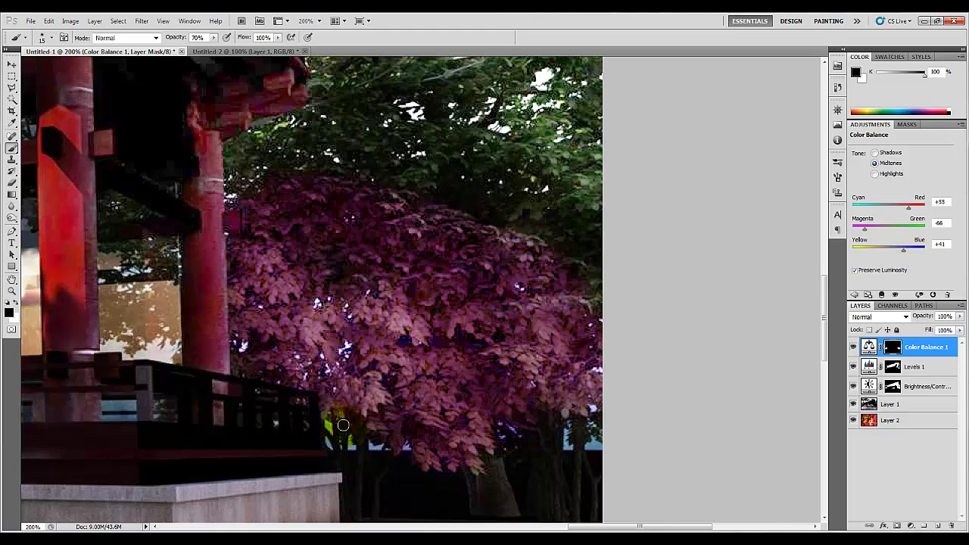
pyautogui.moveTo(342, 432)
pyautogui.mouseDown()
pyautogui.moveTo(357, 458)
pyautogui.moveTo(481, 435)
pyautogui.moveTo(514, 444)
pyautogui.mouseUp()
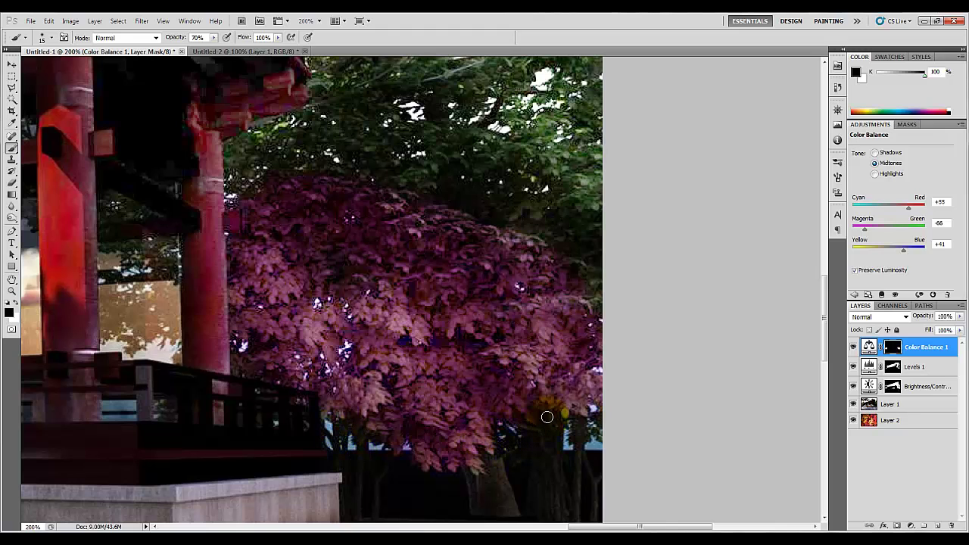
pyautogui.moveTo(547, 416)
pyautogui.mouseDown()
pyautogui.moveTo(573, 432)
pyautogui.moveTo(595, 426)
pyautogui.moveTo(573, 286)
pyautogui.moveTo(607, 275)
pyautogui.moveTo(583, 281)
pyautogui.mouseUp()
pyautogui.click(586, 288)
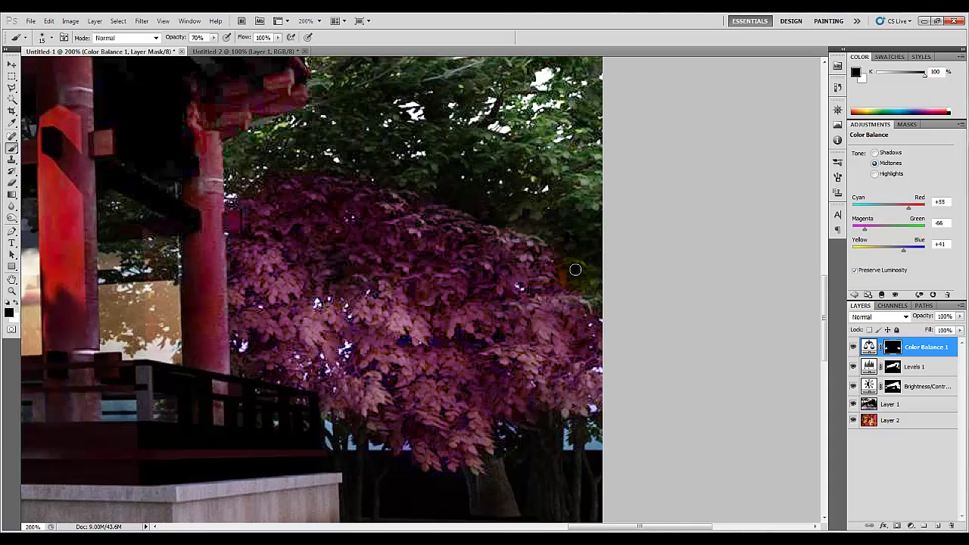
pyautogui.click(606, 256)
pyautogui.hotkey('ctrl', '0')
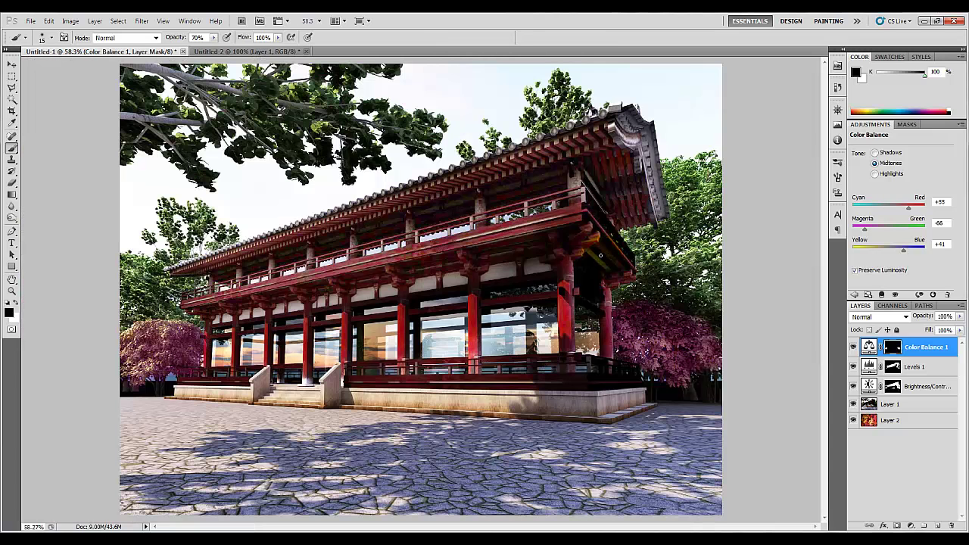
pyautogui.moveTo(679, 299); pyautogui.dragTo(693, 343)
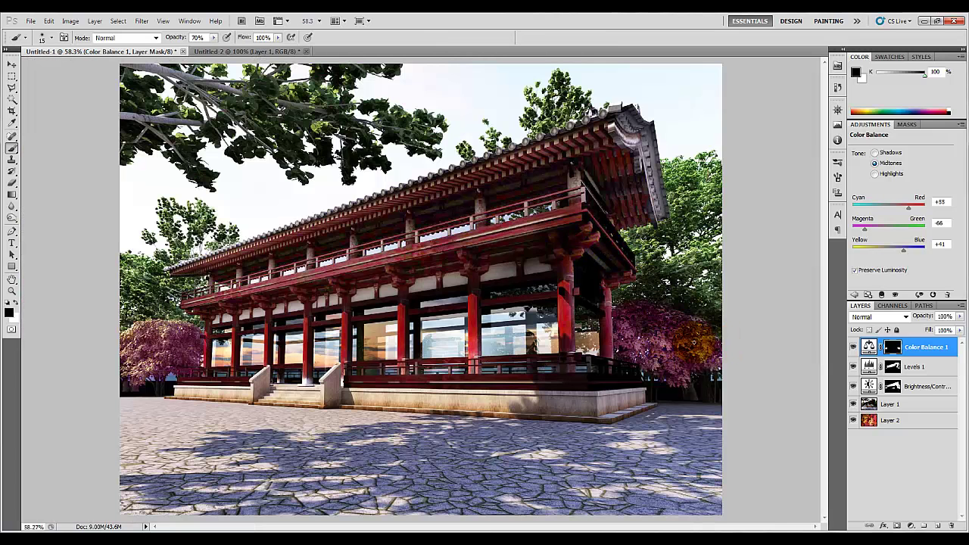
pyautogui.moveTo(772, 305); pyautogui.dragTo(703, 337)
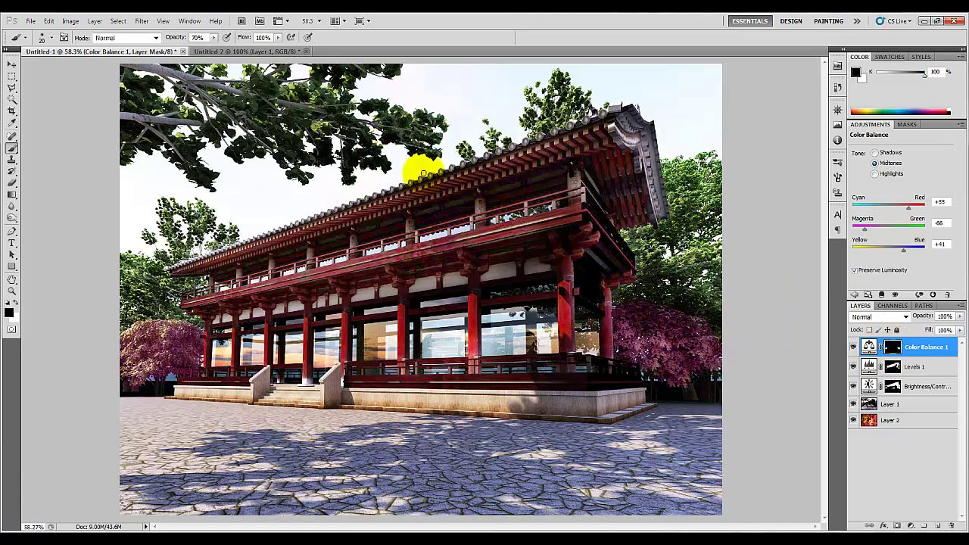
# Try painting white with a 90 px brush on the Color Balance mask over the overhanging branches, and undo the stroke
pyautogui.press(']')
pyautogui.press(']')
pyautogui.press(']')
pyautogui.press(']')
pyautogui.press(']')
pyautogui.press(']')
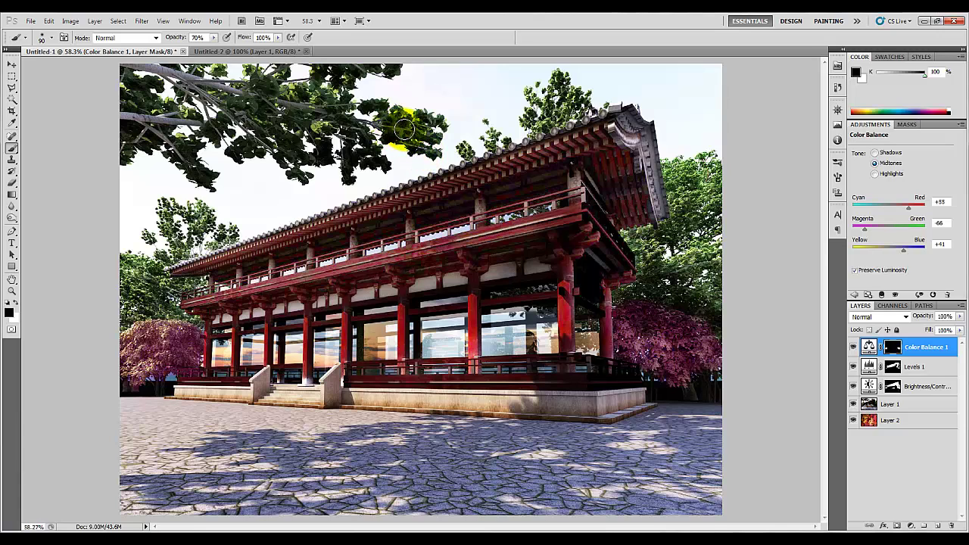
pyautogui.press('x')
pyautogui.moveTo(403, 130)
pyautogui.mouseDown()
pyautogui.moveTo(428, 133)
pyautogui.moveTo(426, 145)
pyautogui.moveTo(382, 114)
pyautogui.moveTo(325, 176)
pyautogui.moveTo(318, 99)
pyautogui.moveTo(391, 71)
pyautogui.moveTo(220, 94)
pyautogui.moveTo(216, 71)
pyautogui.moveTo(198, 81)
pyautogui.moveTo(316, 125)
pyautogui.moveTo(215, 94)
pyautogui.moveTo(227, 90)
pyautogui.moveTo(310, 143)
pyautogui.mouseUp()
pyautogui.hotkey('ctrl', 'z')
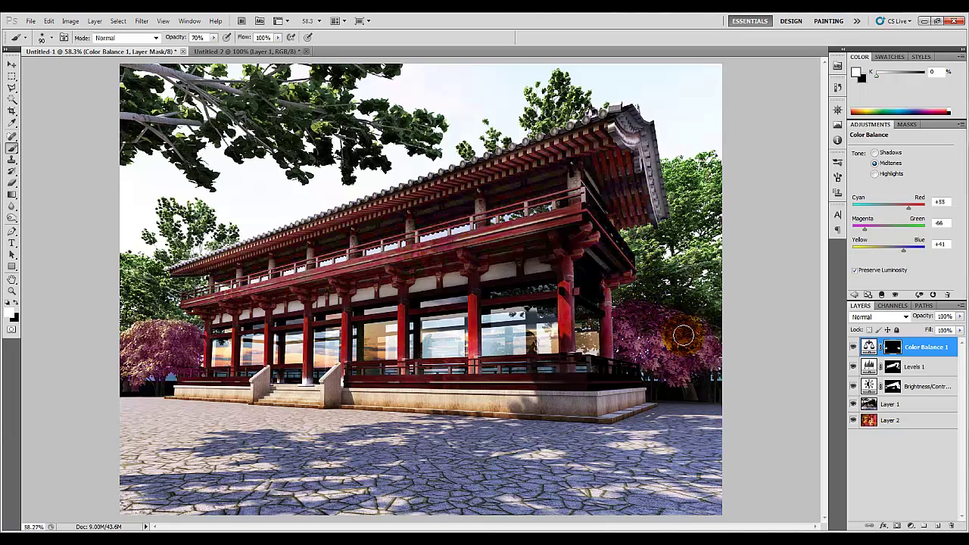
# Make the Color Balance layer itself active instead of its mask
pyautogui.click(918, 348)
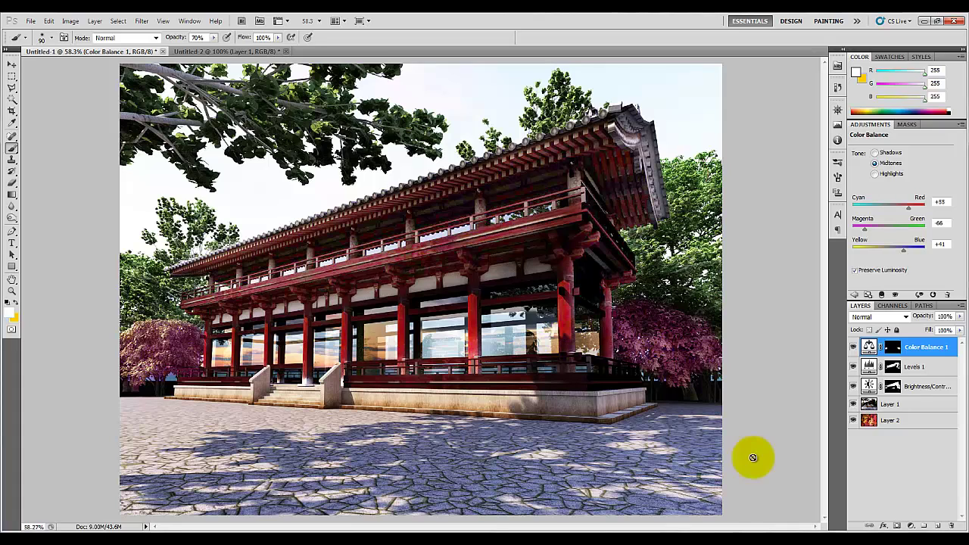
# Add a Hue/Saturation adjustment layer above Color Balance 1 and set its Saturation to -15
pyautogui.click(912, 526)
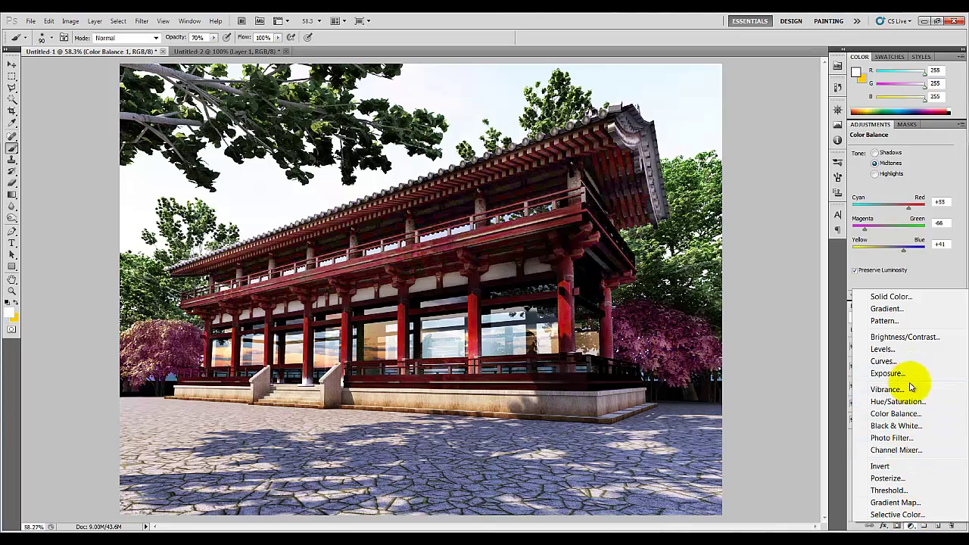
pyautogui.click(887, 404)
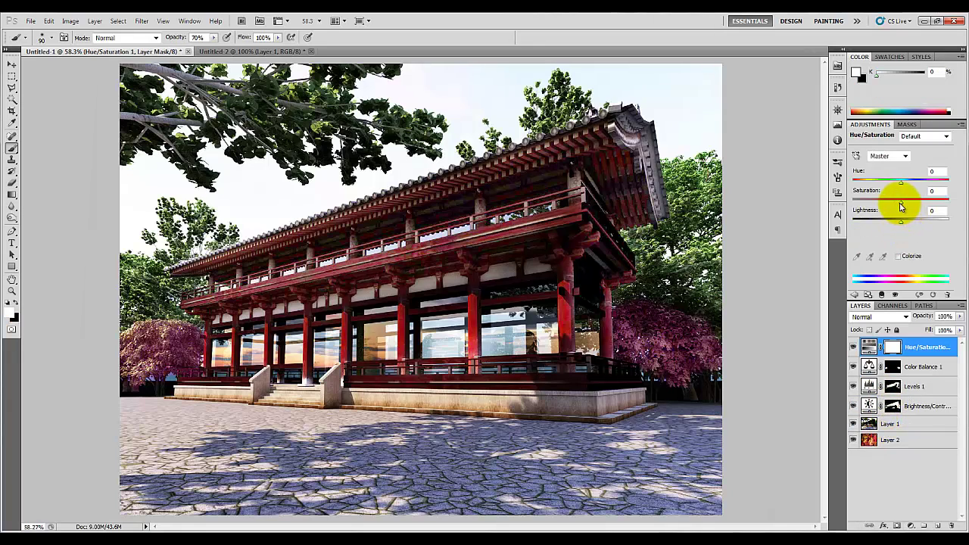
pyautogui.moveTo(900, 206); pyautogui.dragTo(900, 204)
pyautogui.moveTo(900, 208); pyautogui.dragTo(893, 211)
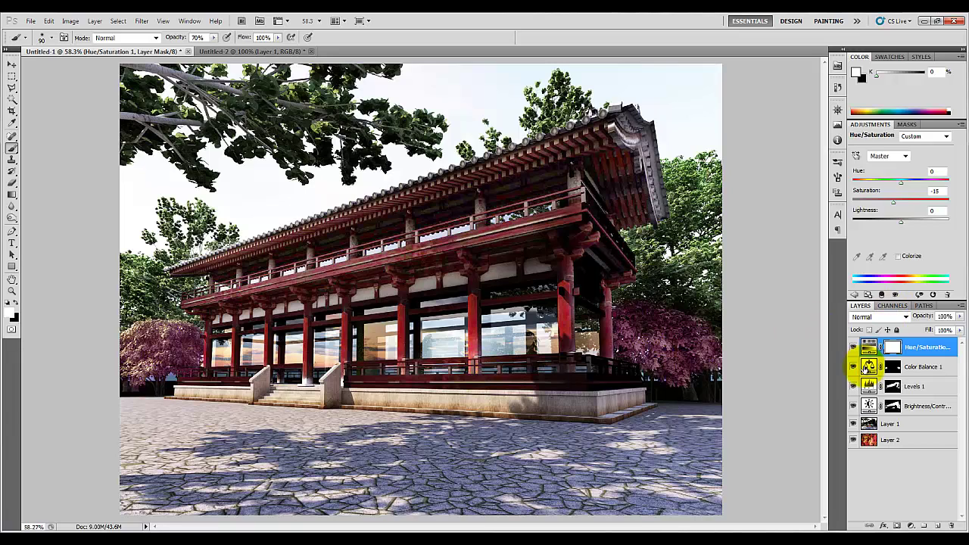
# Toggle the Hue/Saturation layer's visibility to compare the image with and without the desaturation
pyautogui.click(852, 346)
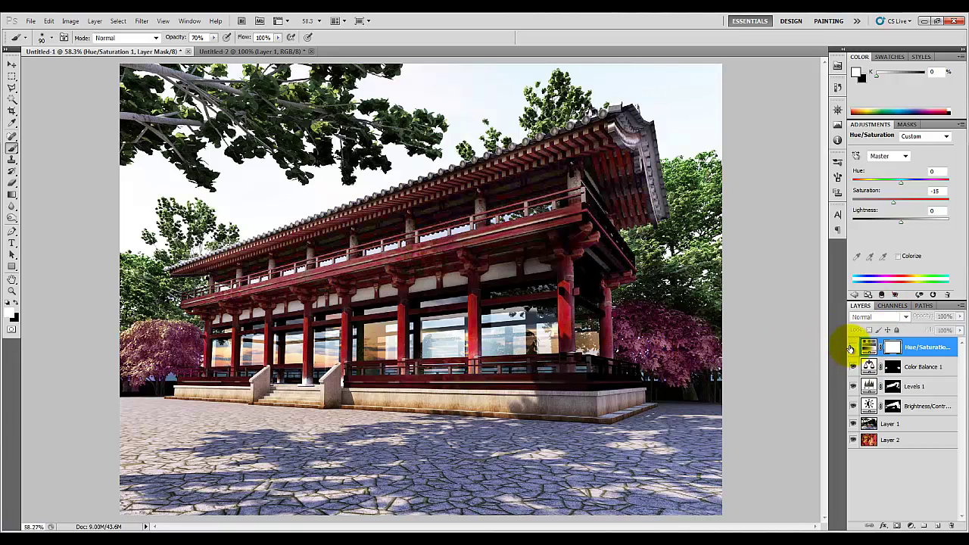
pyautogui.click(852, 346)
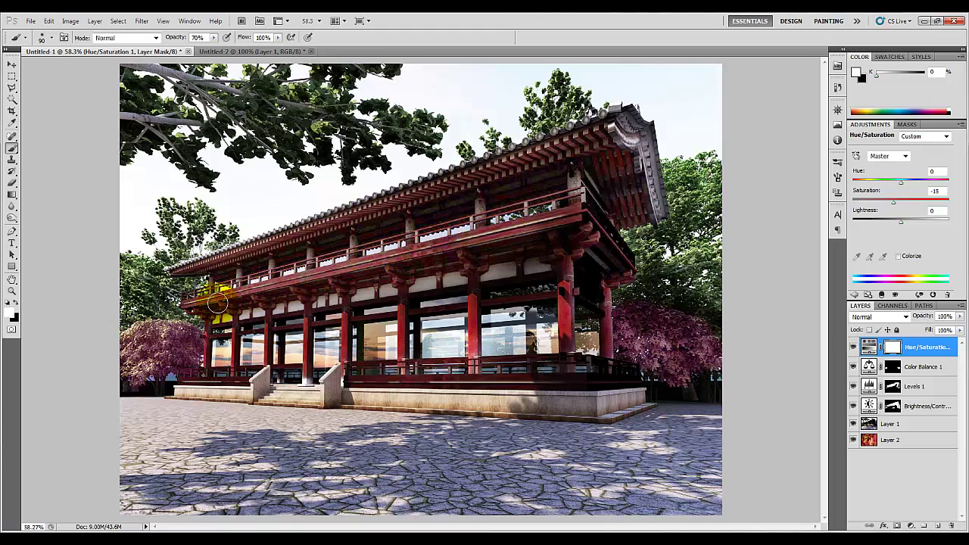
pyautogui.moveTo(217, 303)
pyautogui.mouseDown()
pyautogui.moveTo(499, 231)
pyautogui.moveTo(575, 222)
pyautogui.moveTo(512, 222)
pyautogui.moveTo(270, 287)
pyautogui.mouseUp()
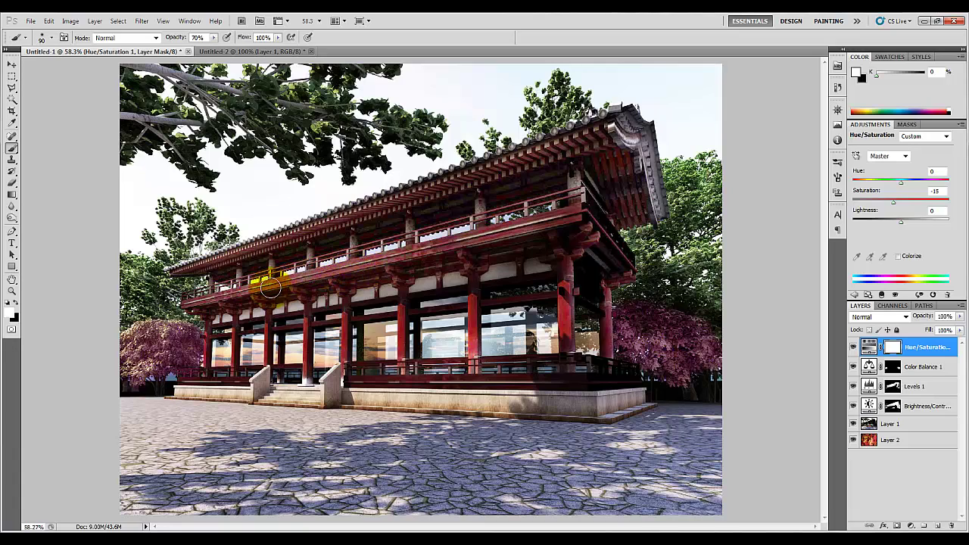
pyautogui.click(853, 347)
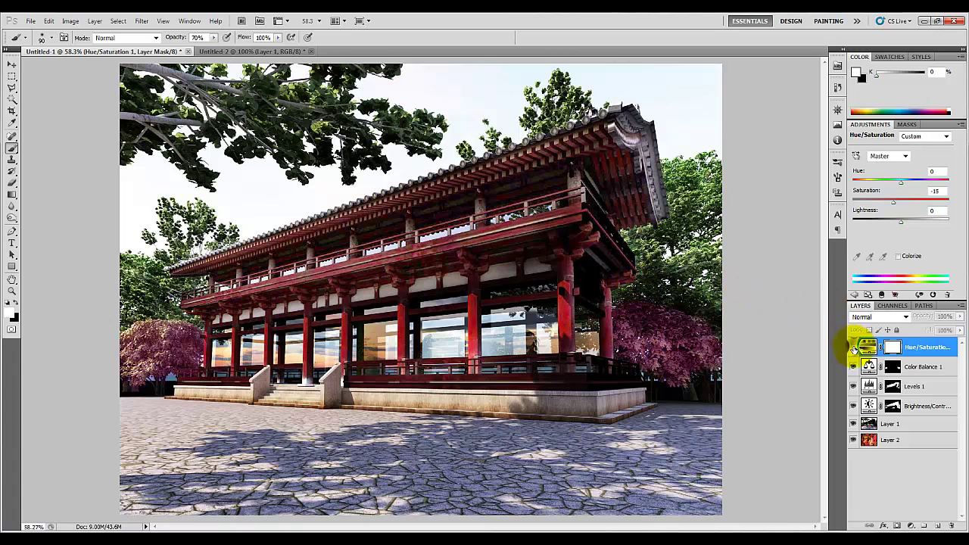
pyautogui.click(853, 347)
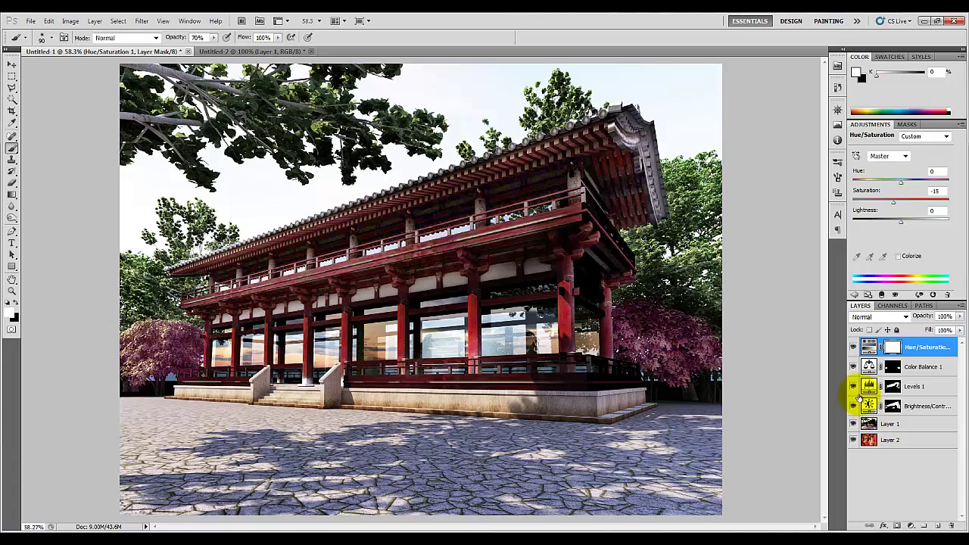
pyautogui.click(854, 346)
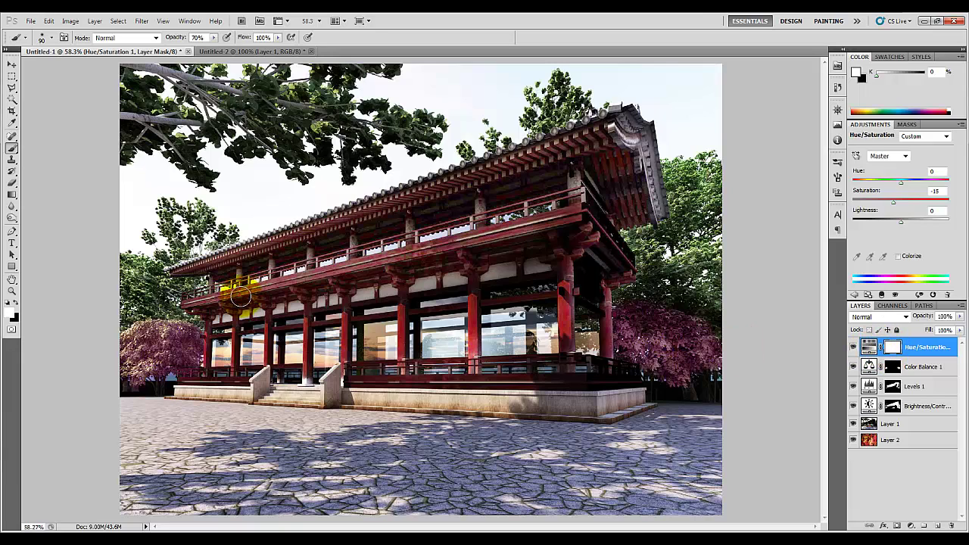
# Paint black at 70% opacity with the 90 px brush on the Hue/Saturation mask over the pink trees and the green foliage
pyautogui.press('x')
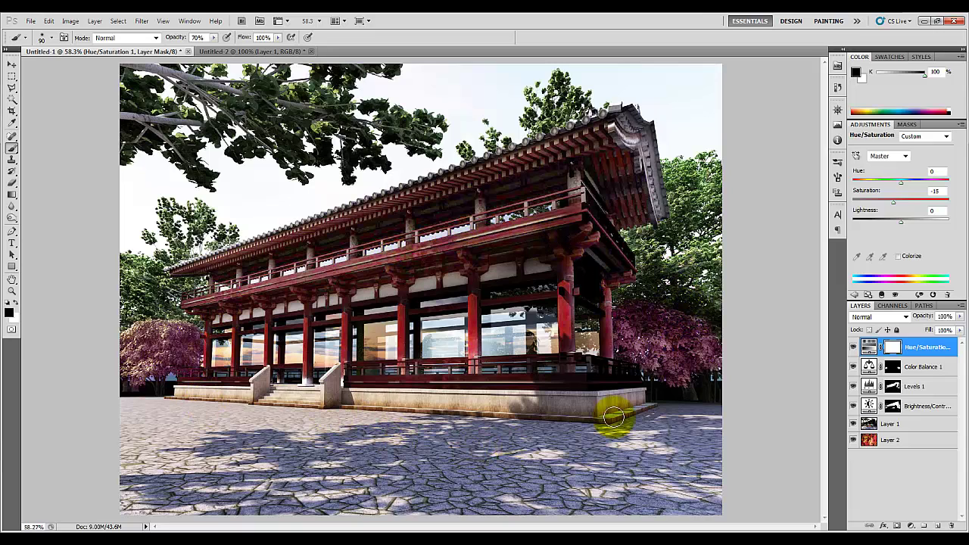
pyautogui.moveTo(676, 379)
pyautogui.mouseDown()
pyautogui.moveTo(693, 353)
pyautogui.moveTo(706, 371)
pyautogui.moveTo(713, 363)
pyautogui.moveTo(656, 367)
pyautogui.mouseUp()
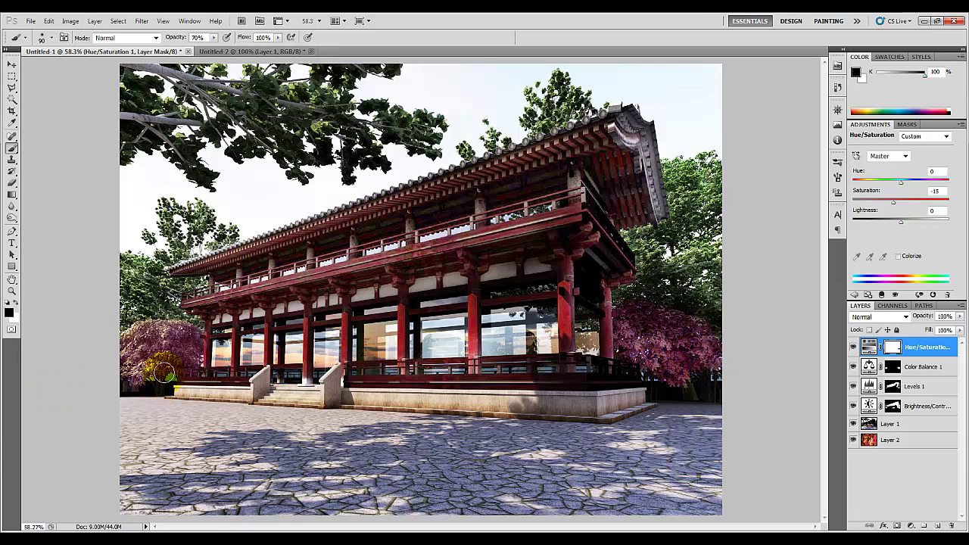
pyautogui.moveTo(156, 368)
pyautogui.mouseDown()
pyautogui.moveTo(143, 371)
pyautogui.moveTo(163, 363)
pyautogui.moveTo(140, 374)
pyautogui.moveTo(162, 365)
pyautogui.moveTo(174, 395)
pyautogui.moveTo(152, 269)
pyautogui.moveTo(135, 280)
pyautogui.moveTo(168, 205)
pyautogui.moveTo(199, 206)
pyautogui.moveTo(194, 194)
pyautogui.moveTo(198, 203)
pyautogui.mouseUp()
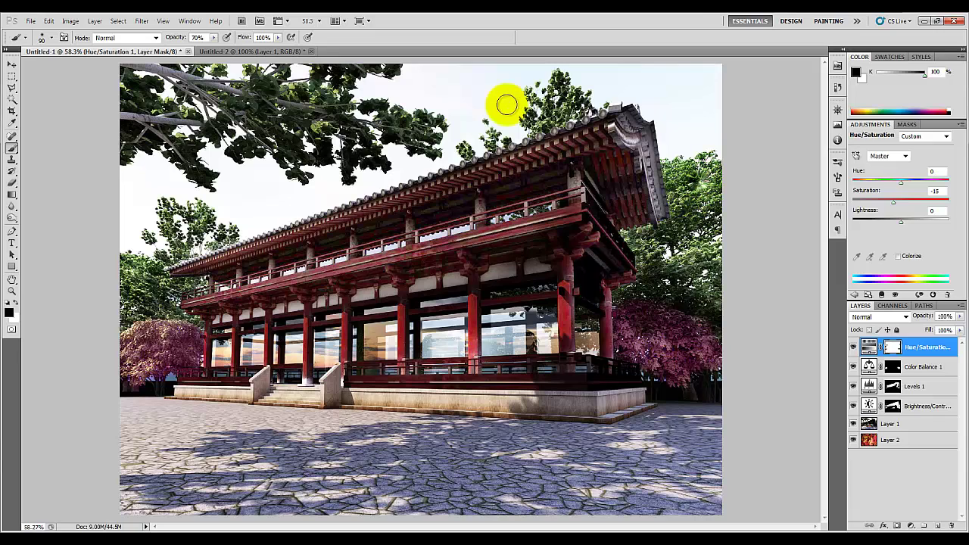
pyautogui.moveTo(504, 101)
pyautogui.mouseDown()
pyautogui.moveTo(549, 97)
pyautogui.moveTo(555, 85)
pyautogui.moveTo(564, 95)
pyautogui.moveTo(539, 125)
pyautogui.mouseUp()
pyautogui.moveTo(102, 254)
pyautogui.mouseDown()
pyautogui.moveTo(111, 301)
pyautogui.moveTo(113, 259)
pyautogui.moveTo(133, 258)
pyautogui.mouseUp()
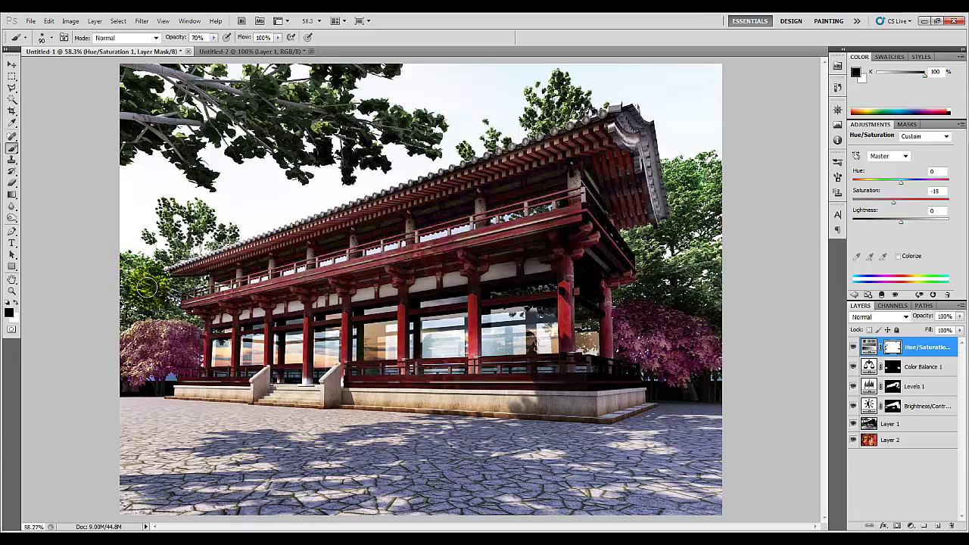
pyautogui.click(108, 275)
pyautogui.click(155, 402)
pyautogui.moveTo(258, 356); pyautogui.dragTo(277, 358)
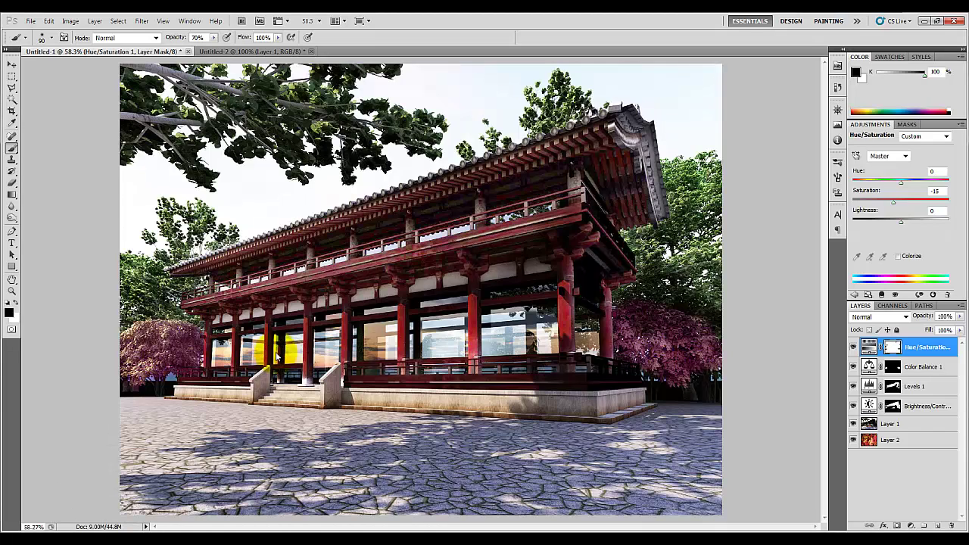